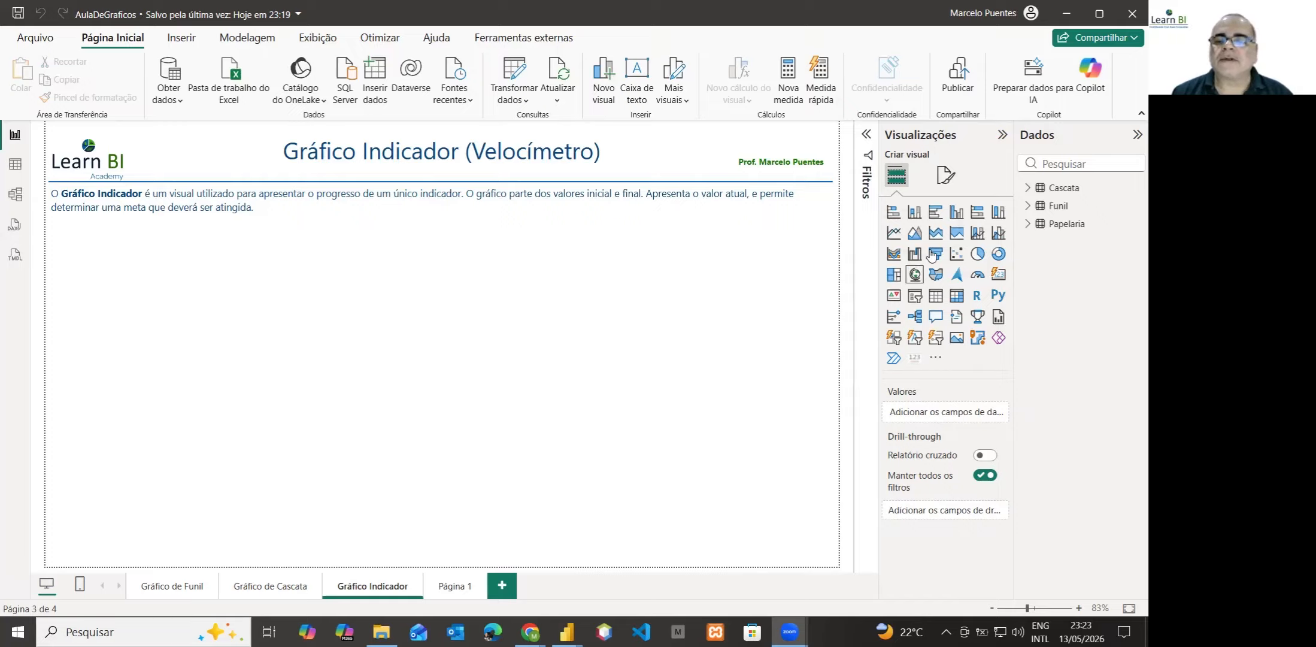
Display the rows of the existing Papelaria table in Table view.
click(1028, 225)
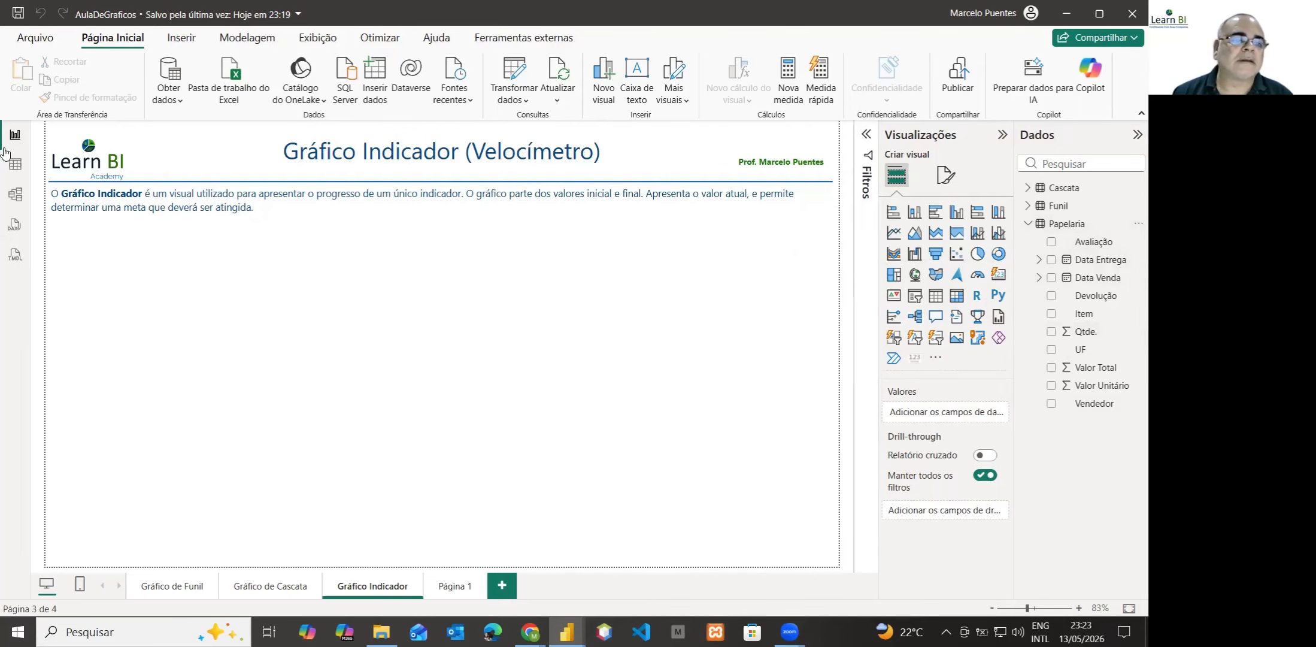
click(15, 168)
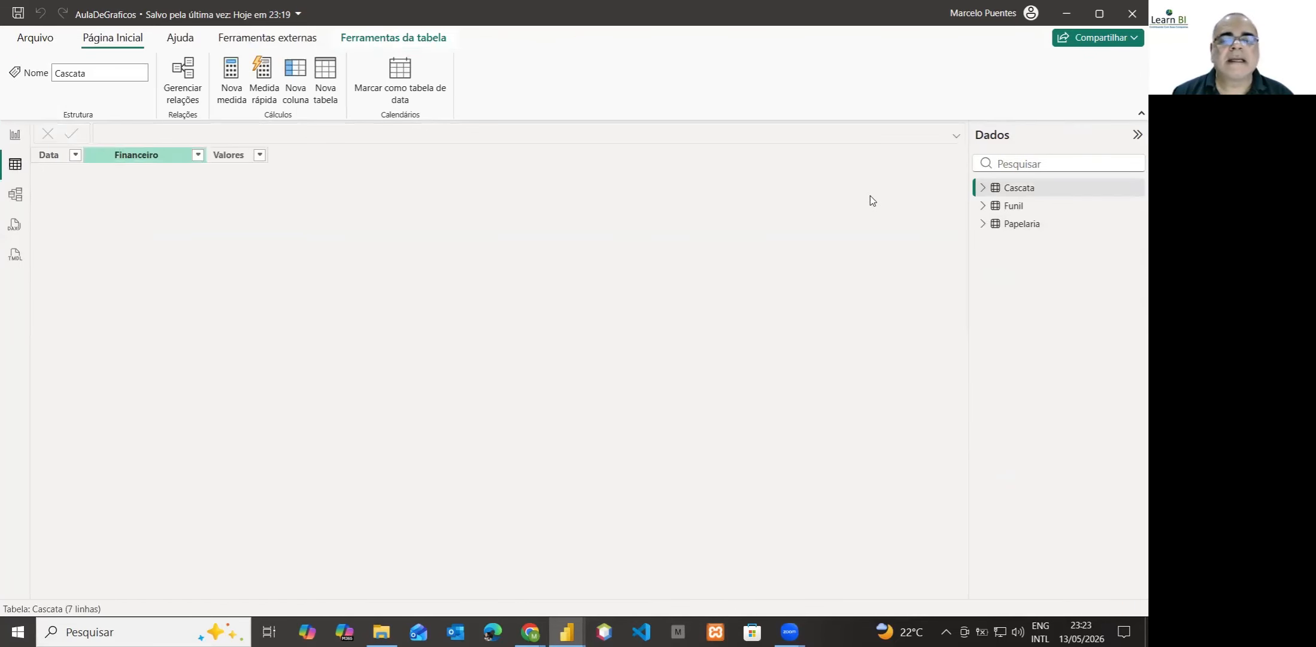
click(1025, 226)
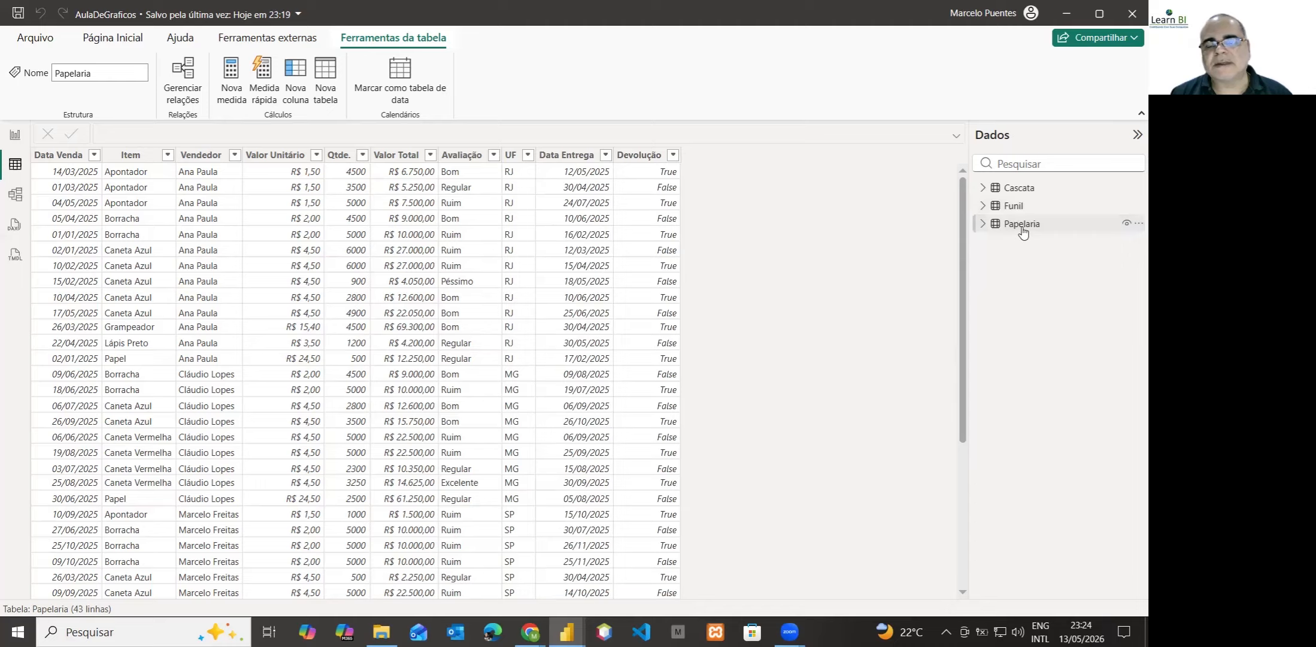
mouse_move(1024, 232)
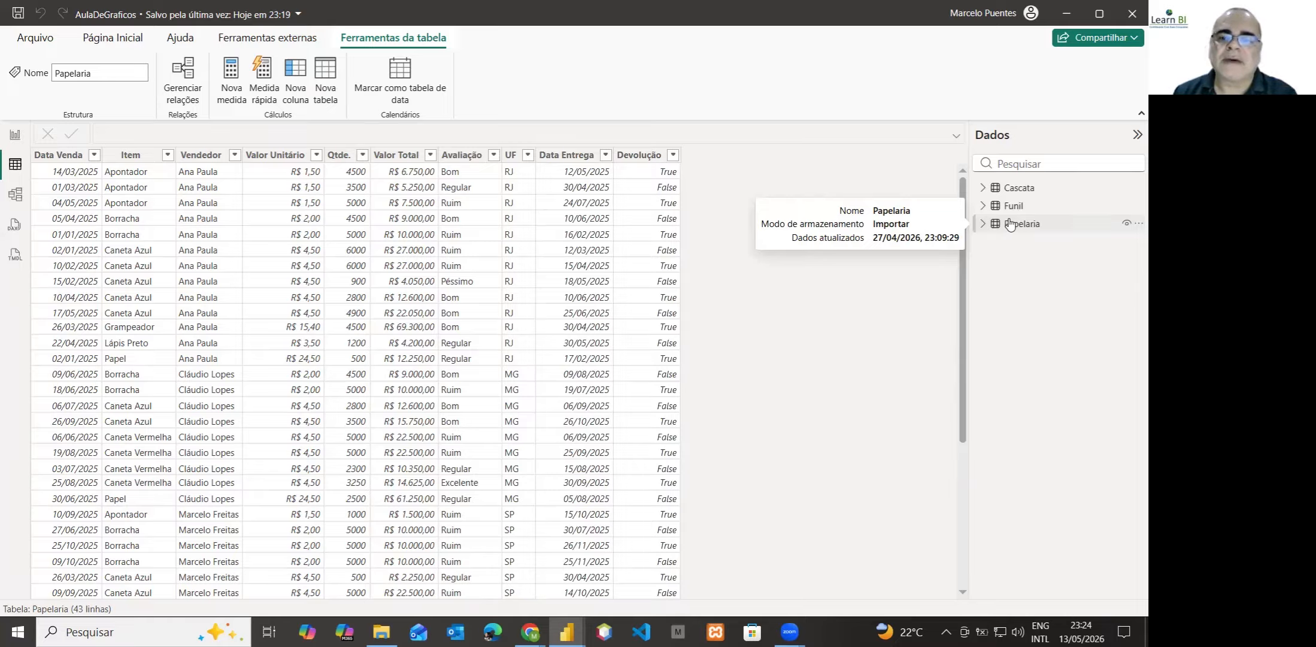
click(1012, 224)
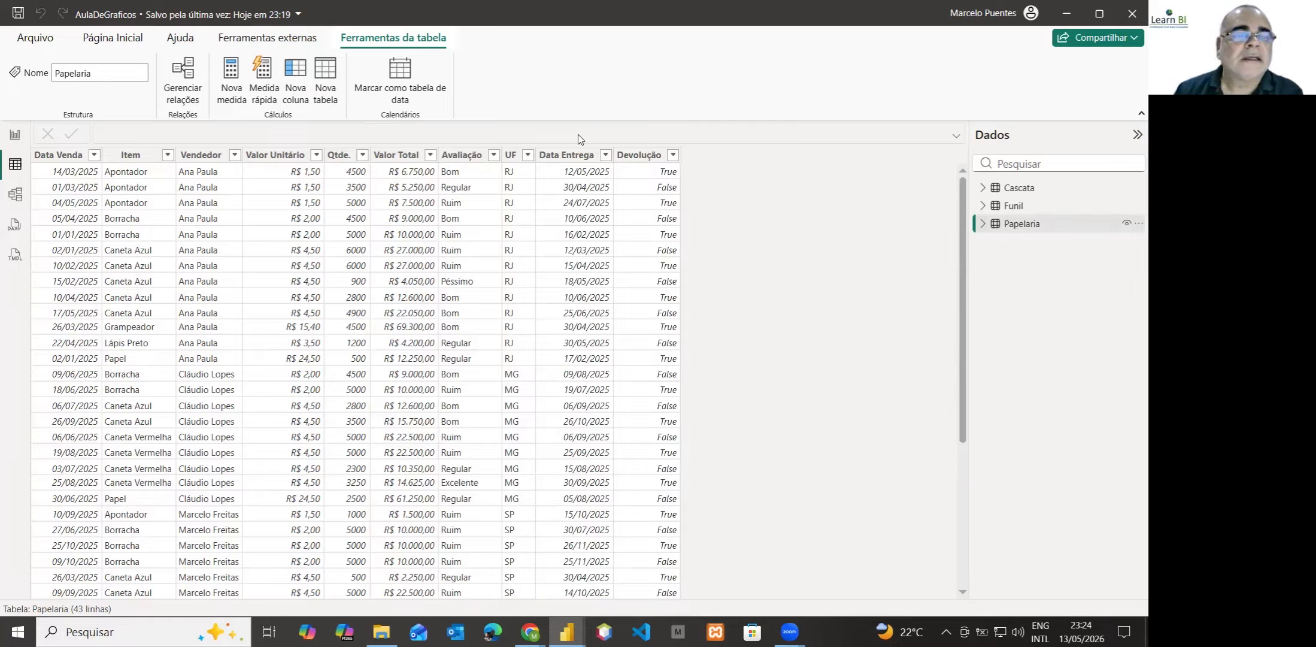
Open the Excel workbook EstudosSobreGraficos.xlsx from the Artigos folder as a data source.
click(114, 38)
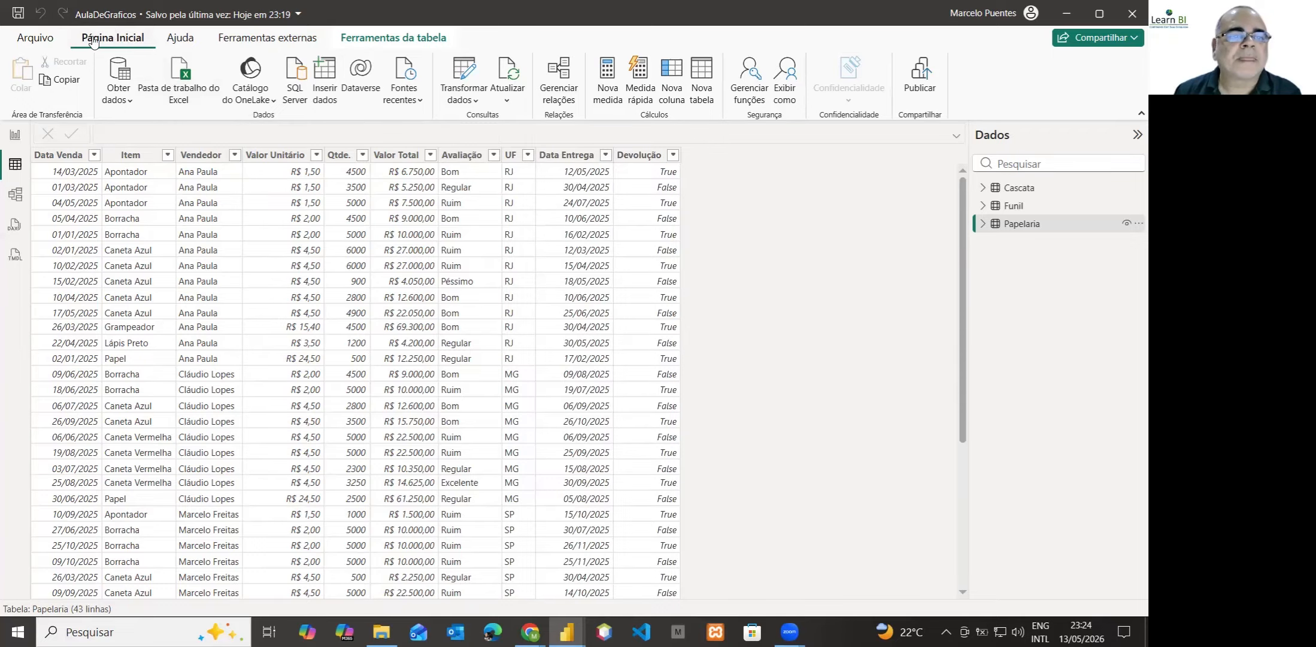
click(182, 90)
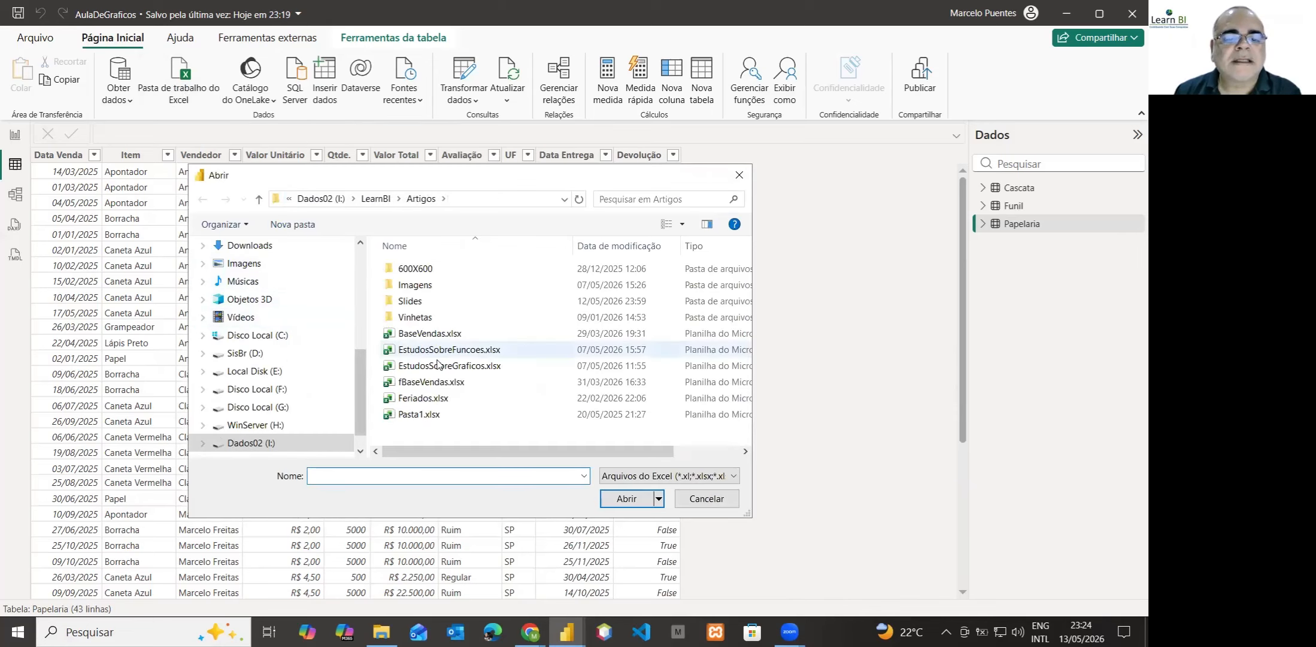
click(457, 351)
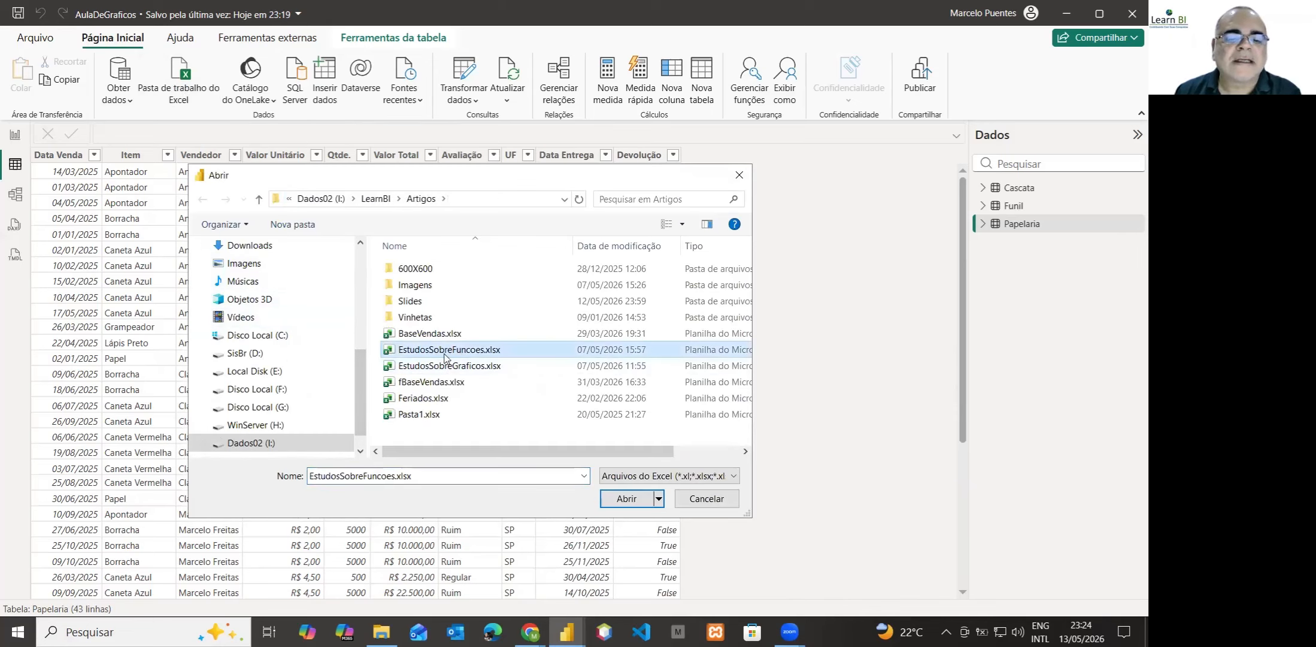
click(479, 366)
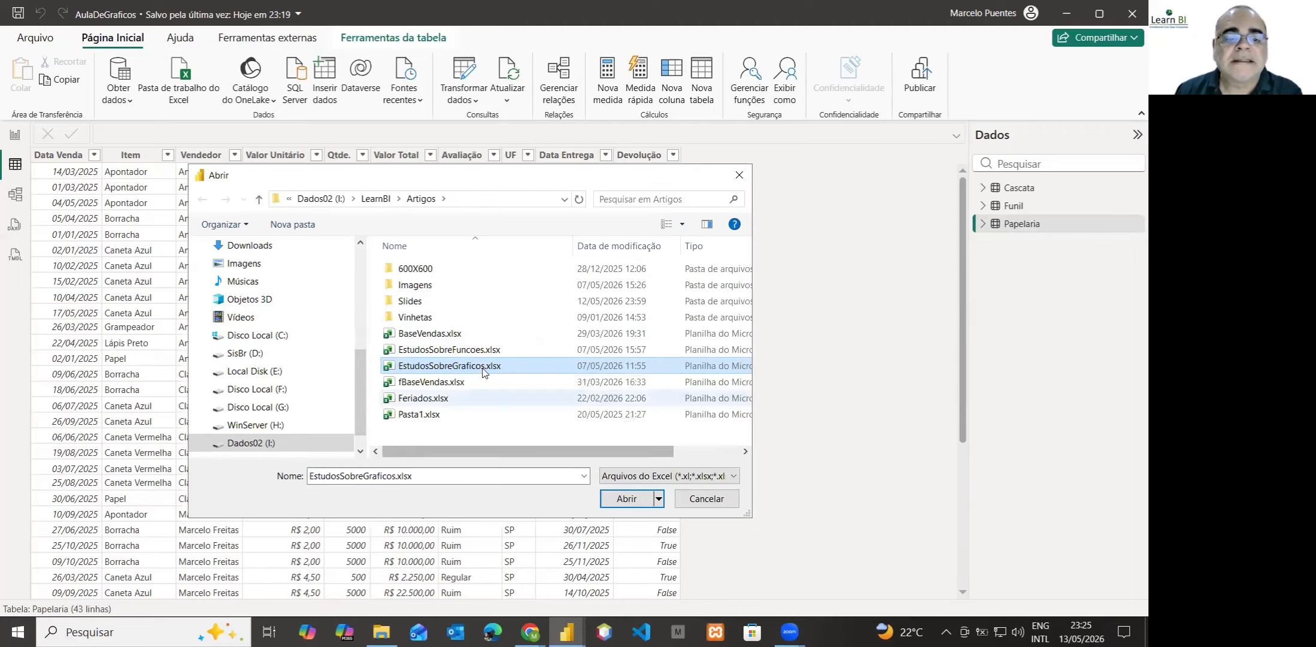
click(632, 500)
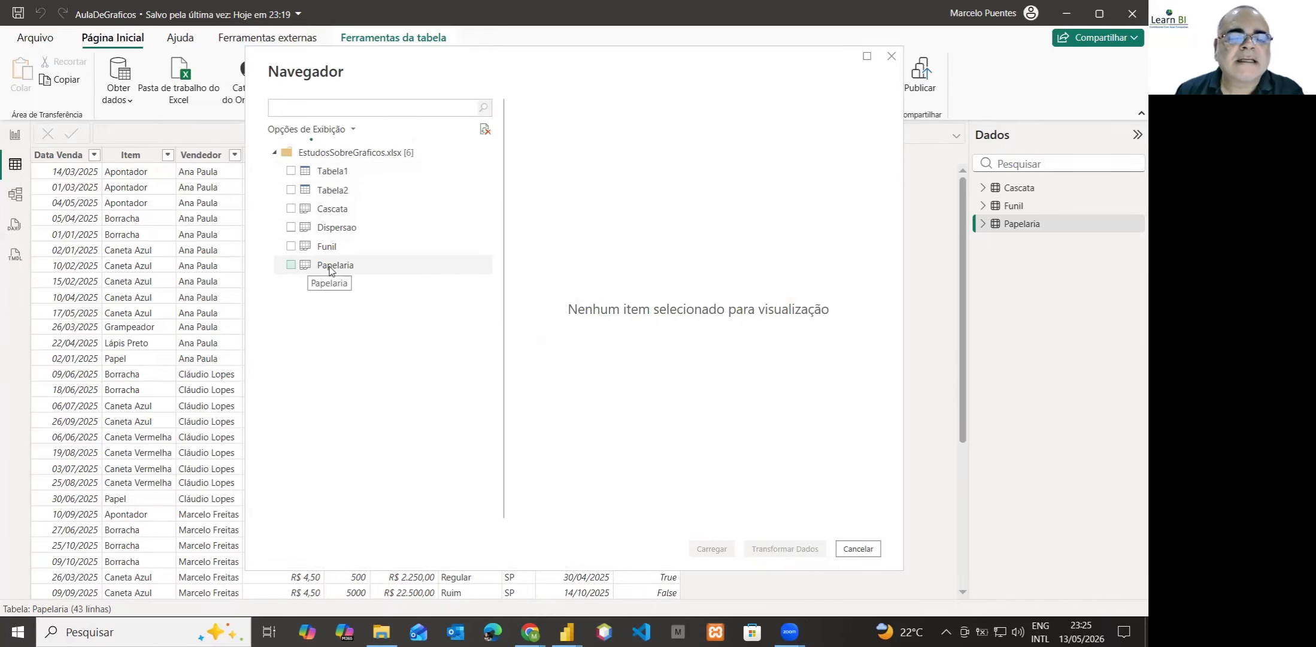
Load the Papelaria sheet from the workbook after previewing its columns, and apply the pending query changes.
click(291, 266)
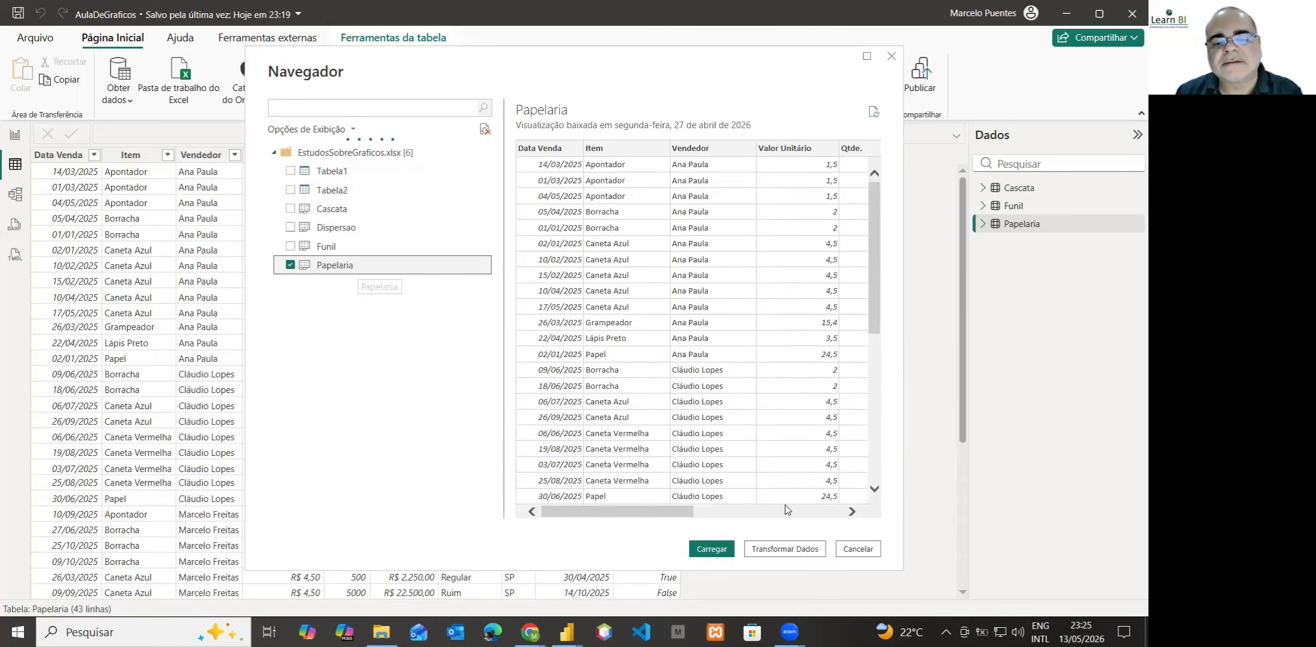
scroll(647, 516, right, 3)
scroll(636, 517, left, 3)
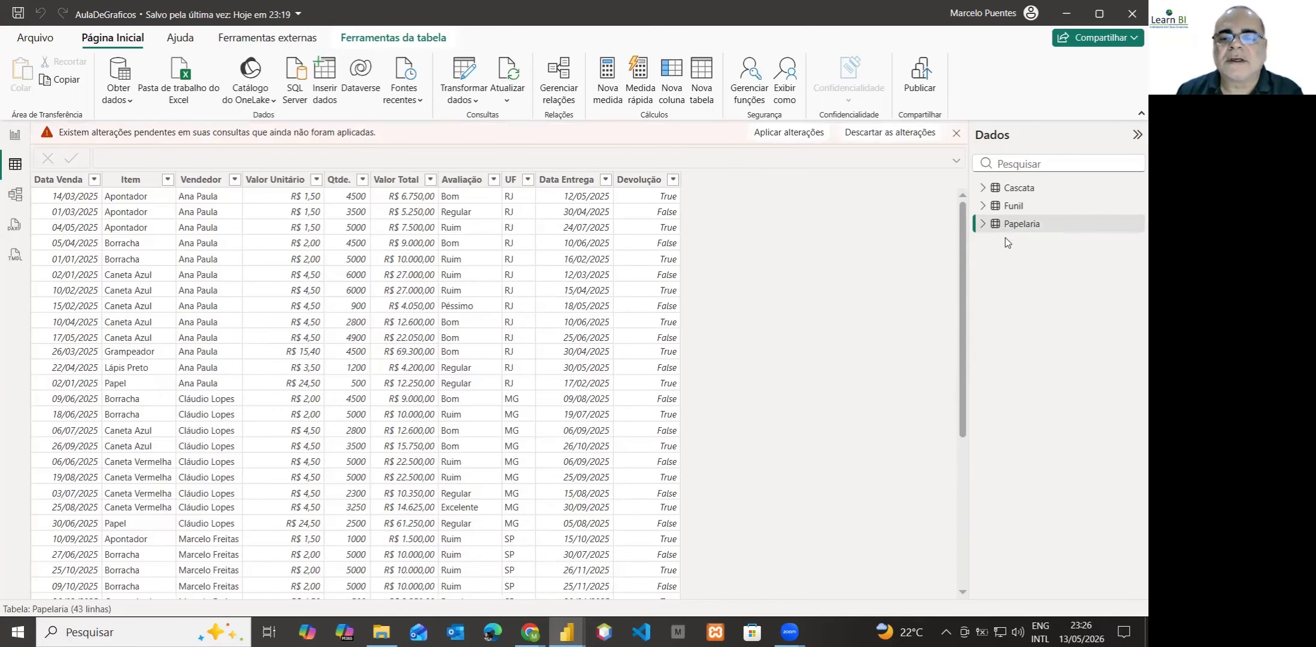
click(760, 133)
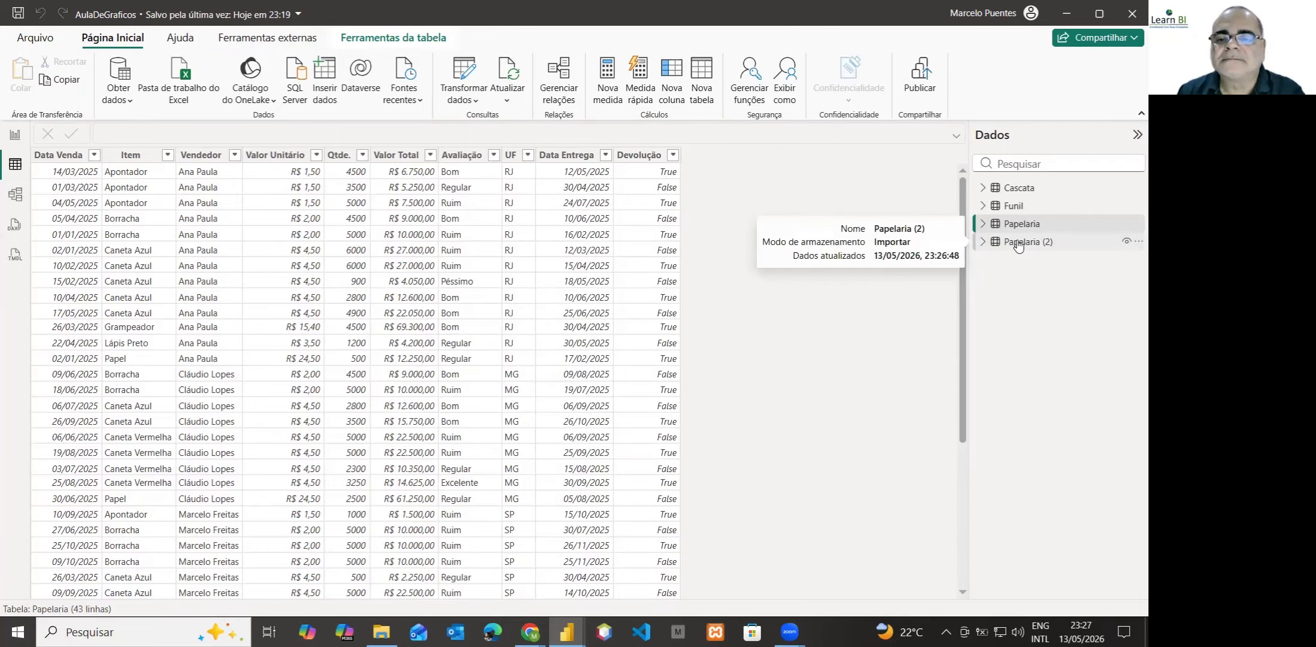
Display the newly imported Papelaria (2) table in Table view and examine how its columns are formatted.
click(1018, 242)
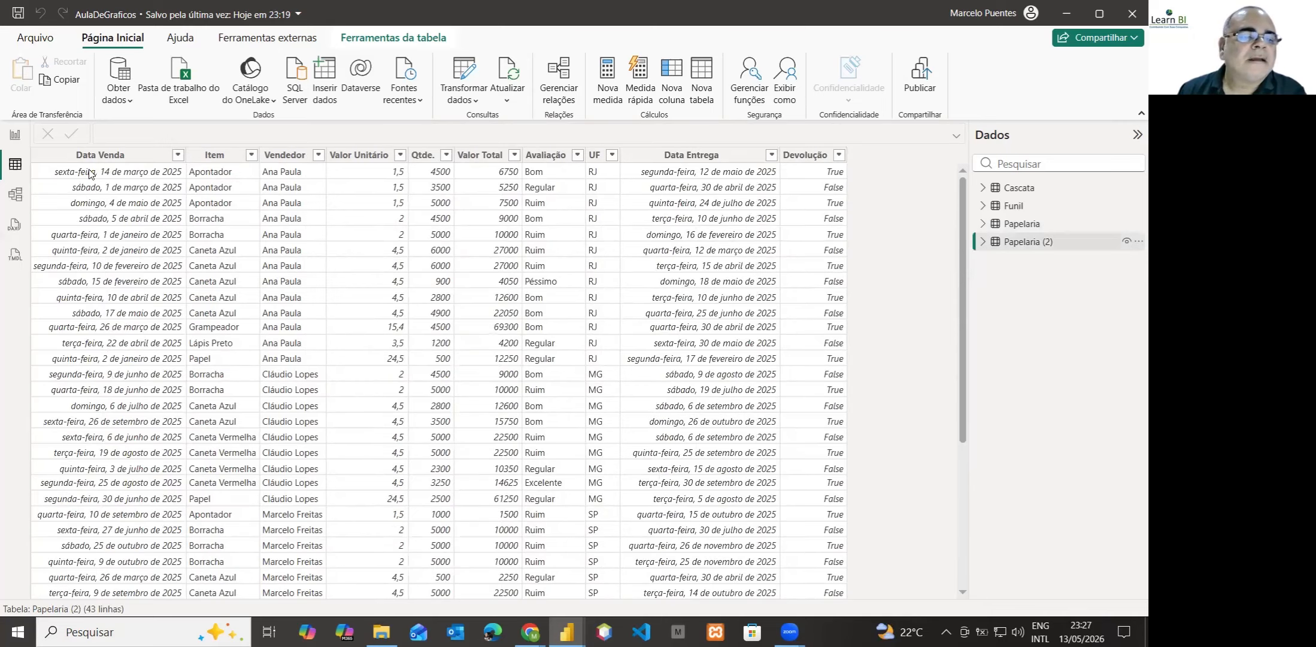
click(15, 137)
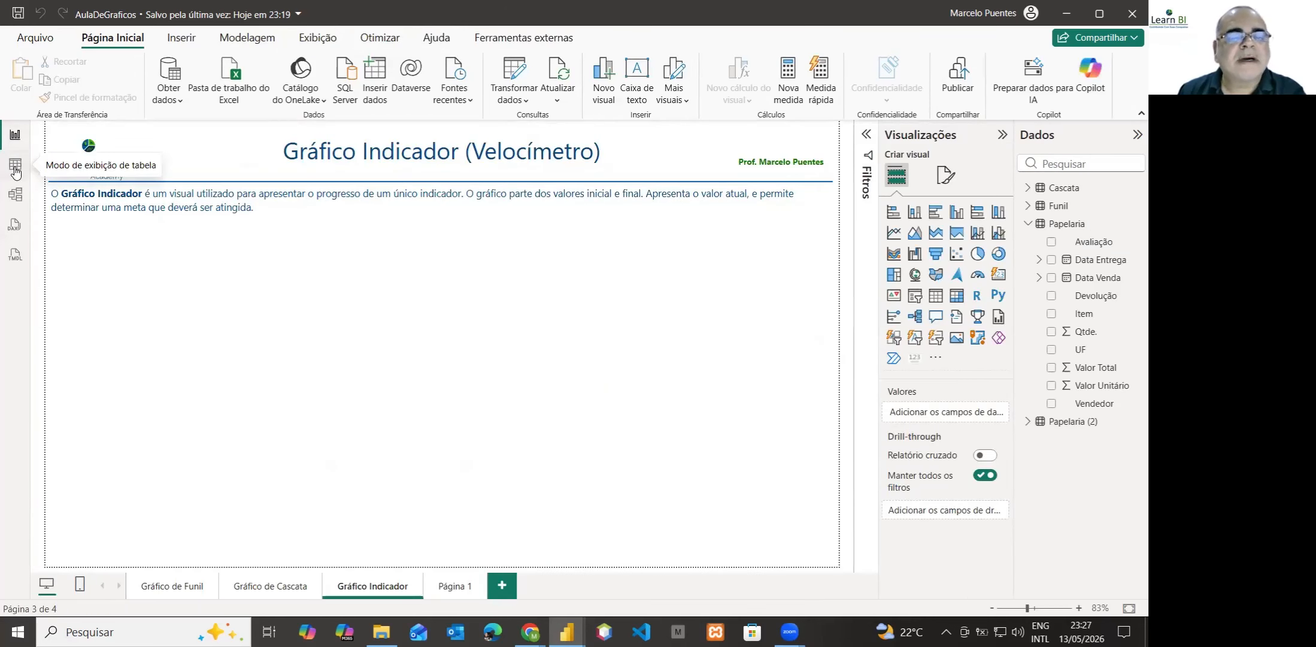
click(15, 170)
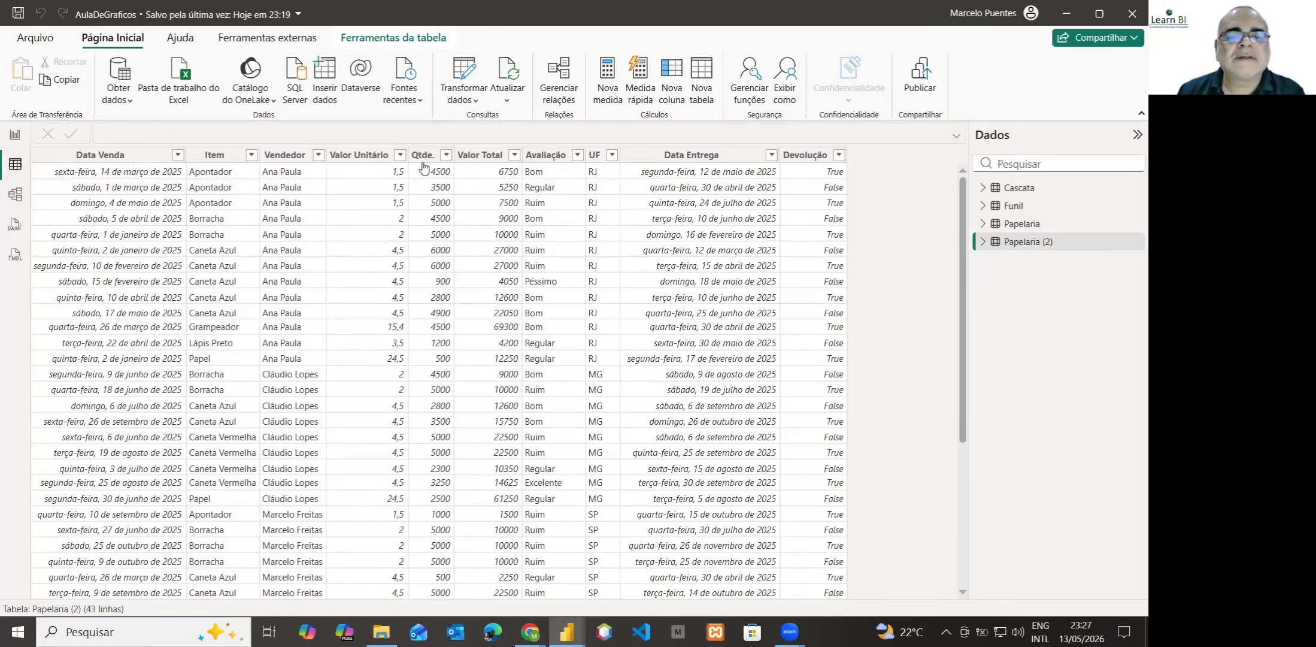
click(743, 155)
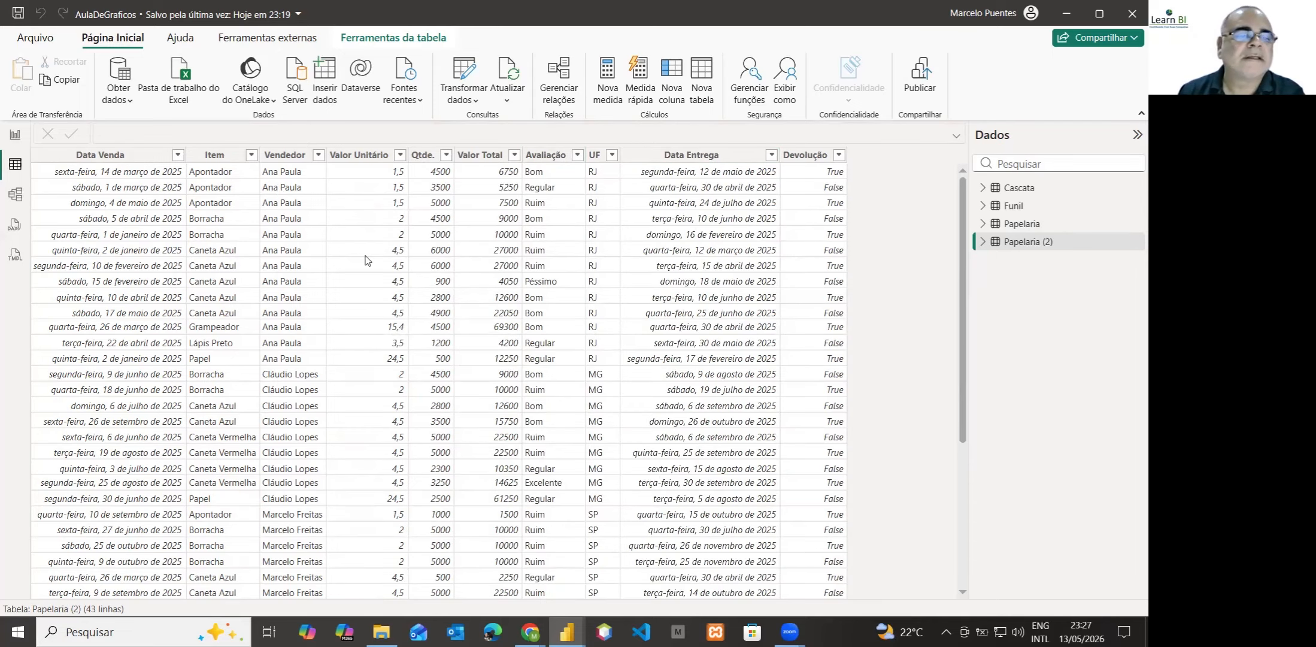
Set the Data Venda and Data Entrega columns of Papelaria (2) to the *14/03/2001 (Short Date) format.
click(88, 156)
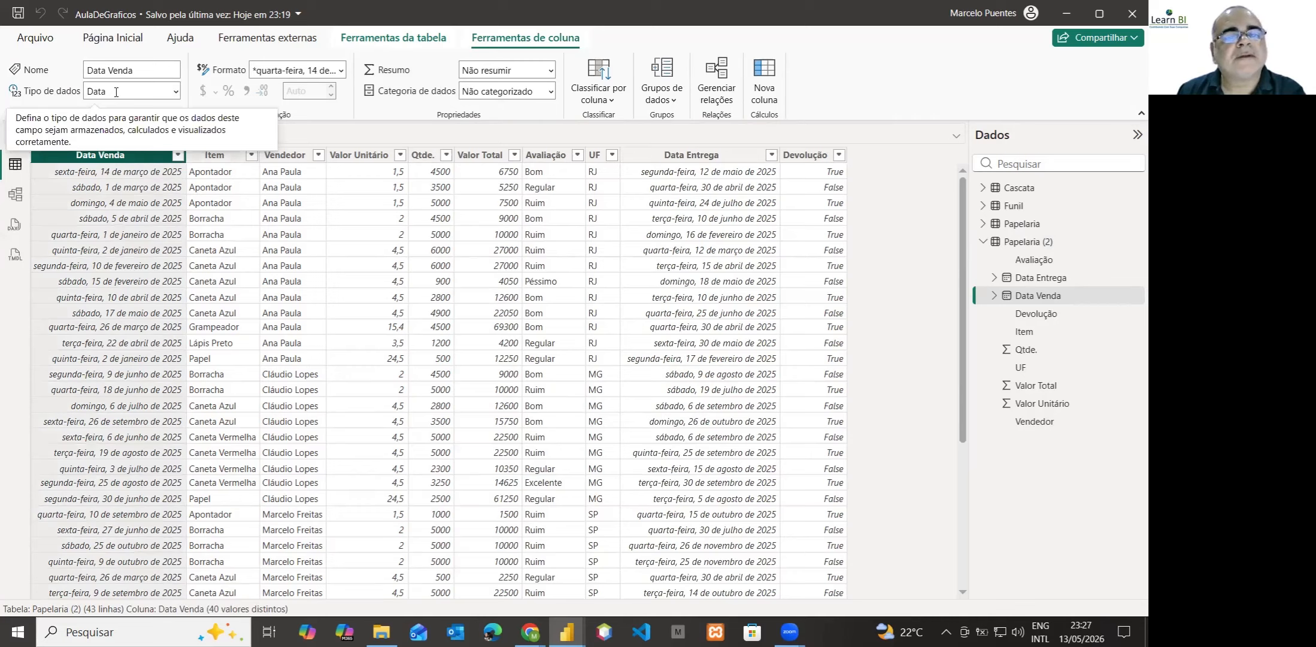
click(341, 72)
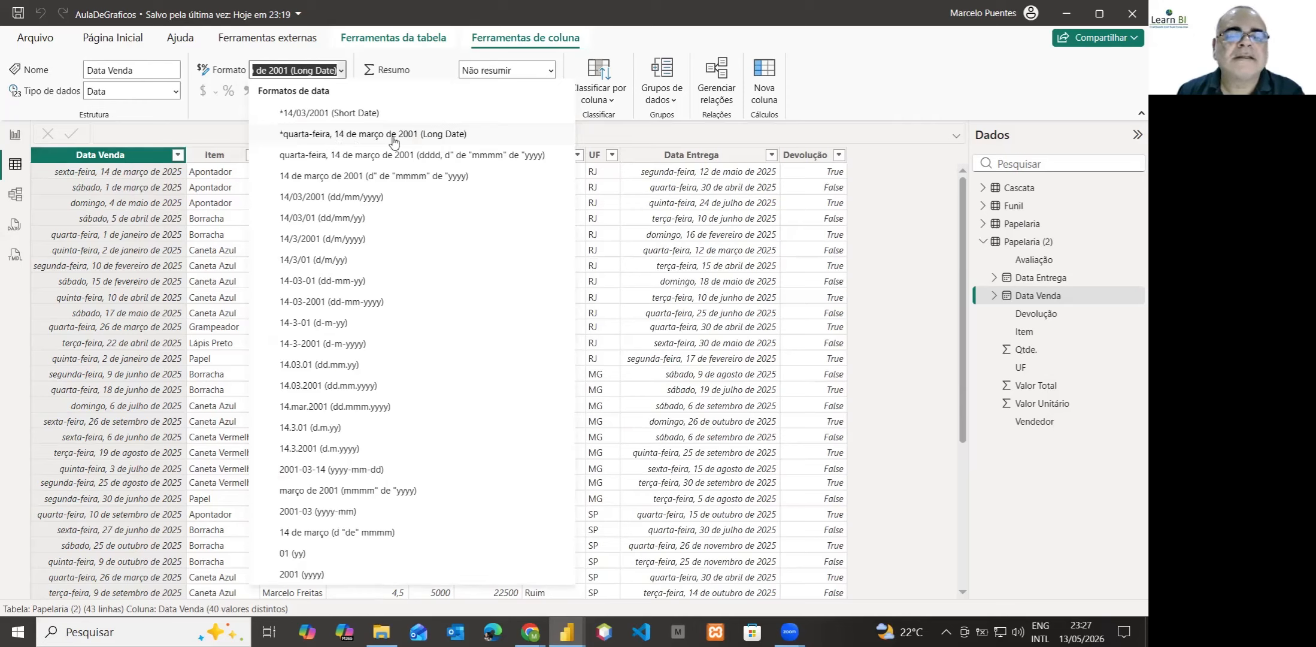
click(355, 113)
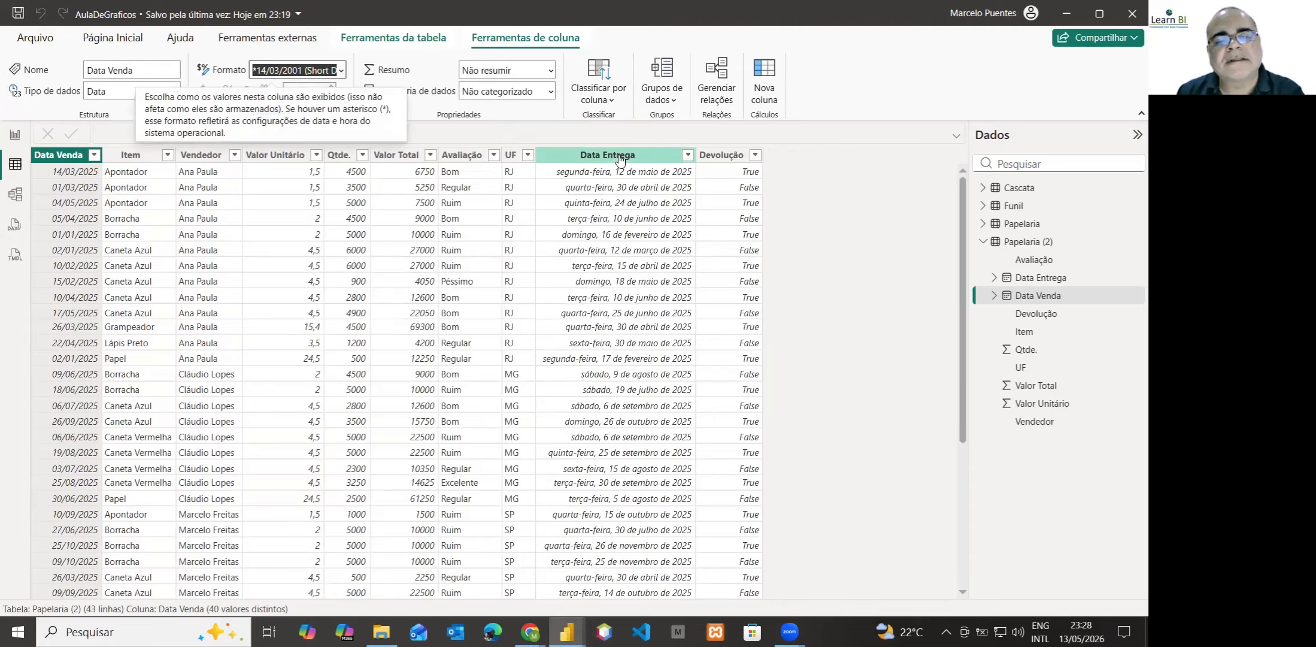
click(620, 156)
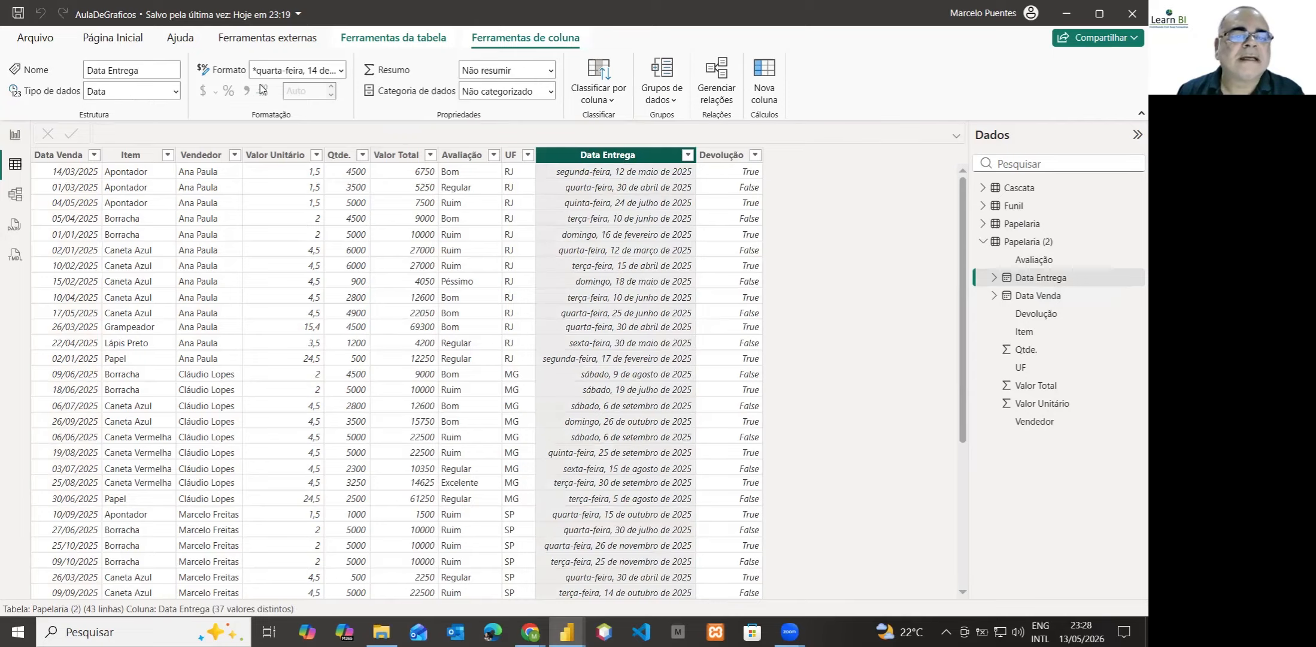
click(341, 71)
click(337, 115)
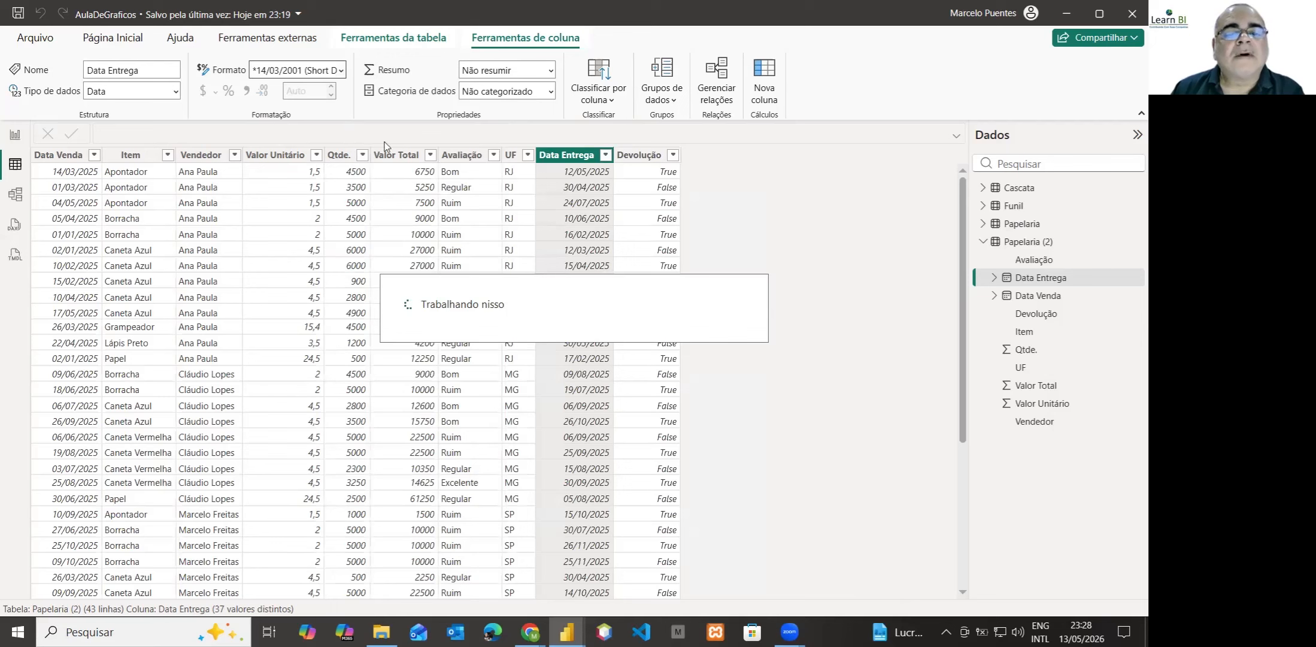
Set the format of the Valor Unitário column in Papelaria (2) to Moeda.
click(273, 155)
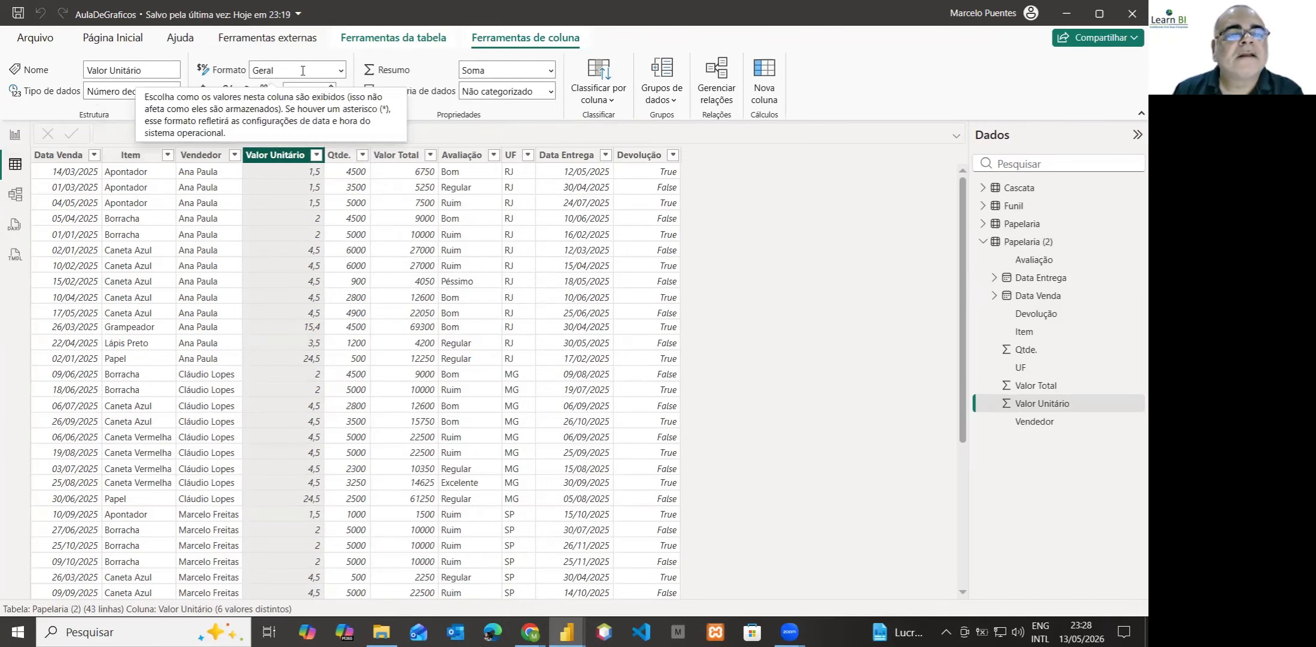
click(342, 73)
click(284, 113)
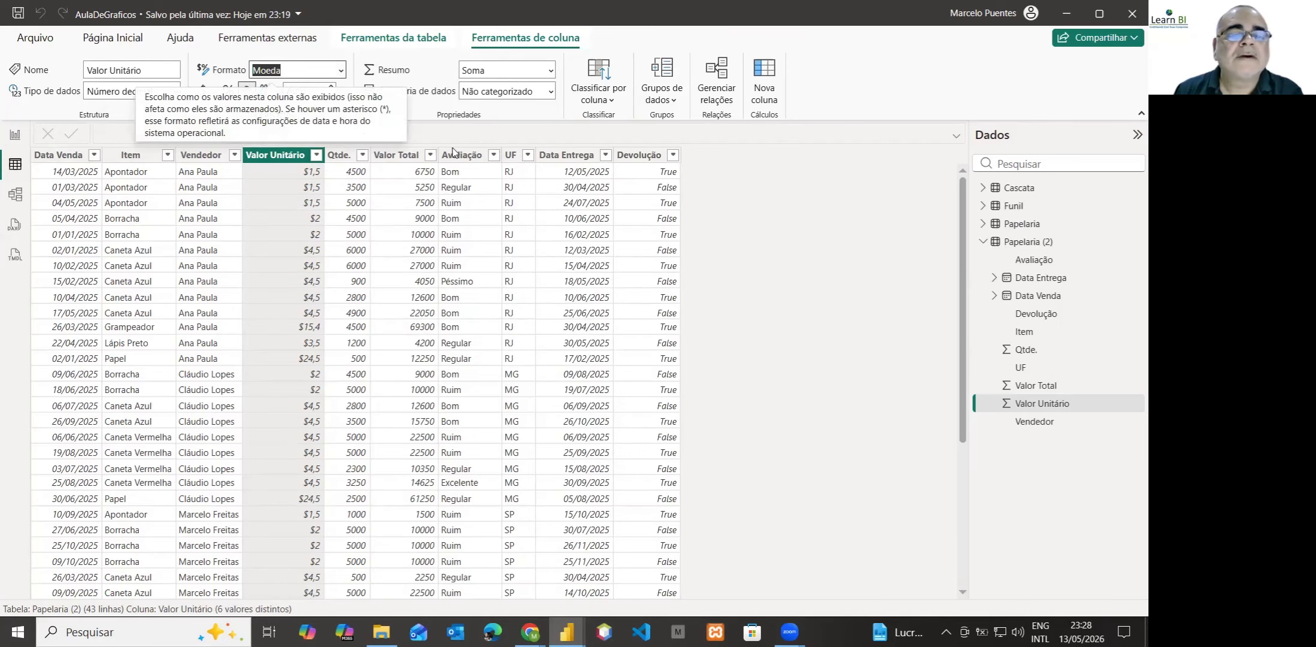
click(753, 206)
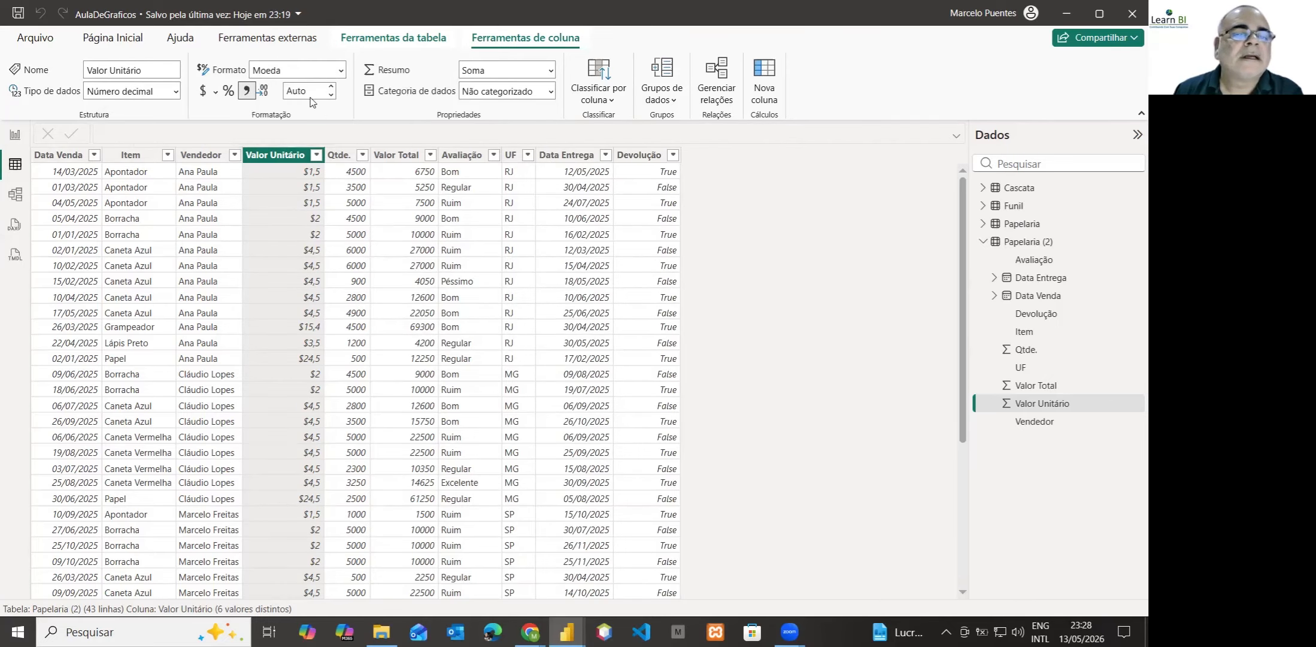
Set the currency symbol of the Valor Unitário column to R$ Português (Brasil).
click(216, 96)
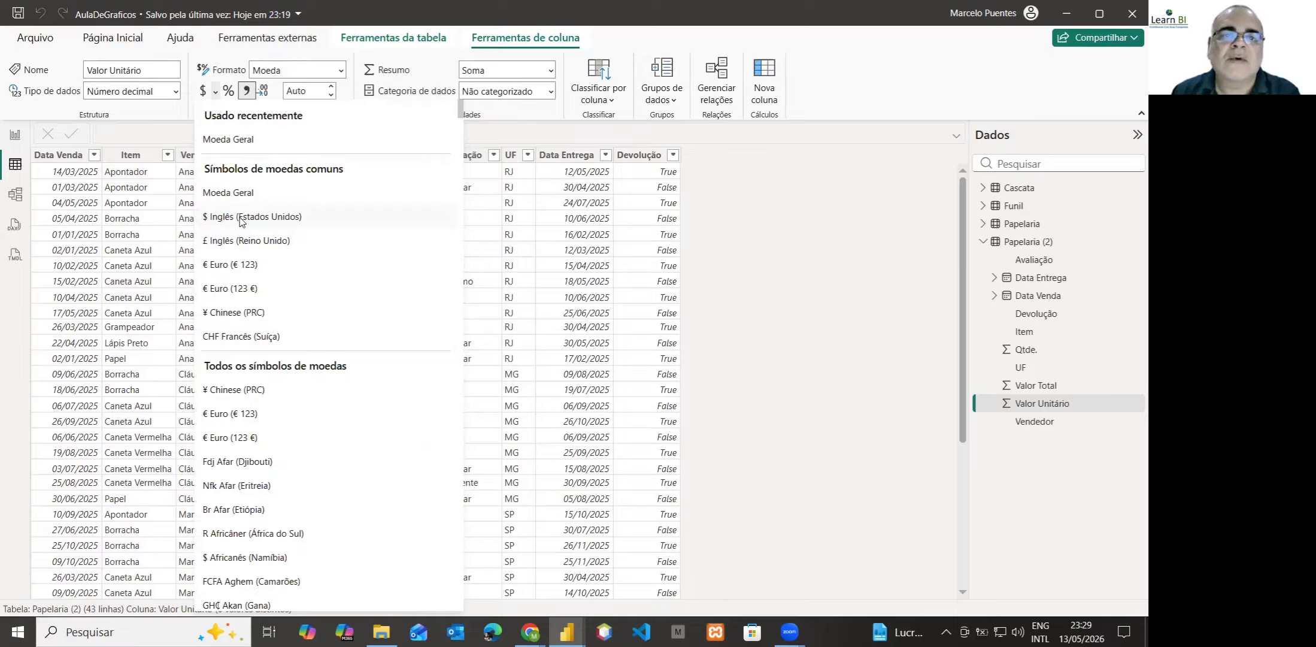
scroll(246, 245, down, 10)
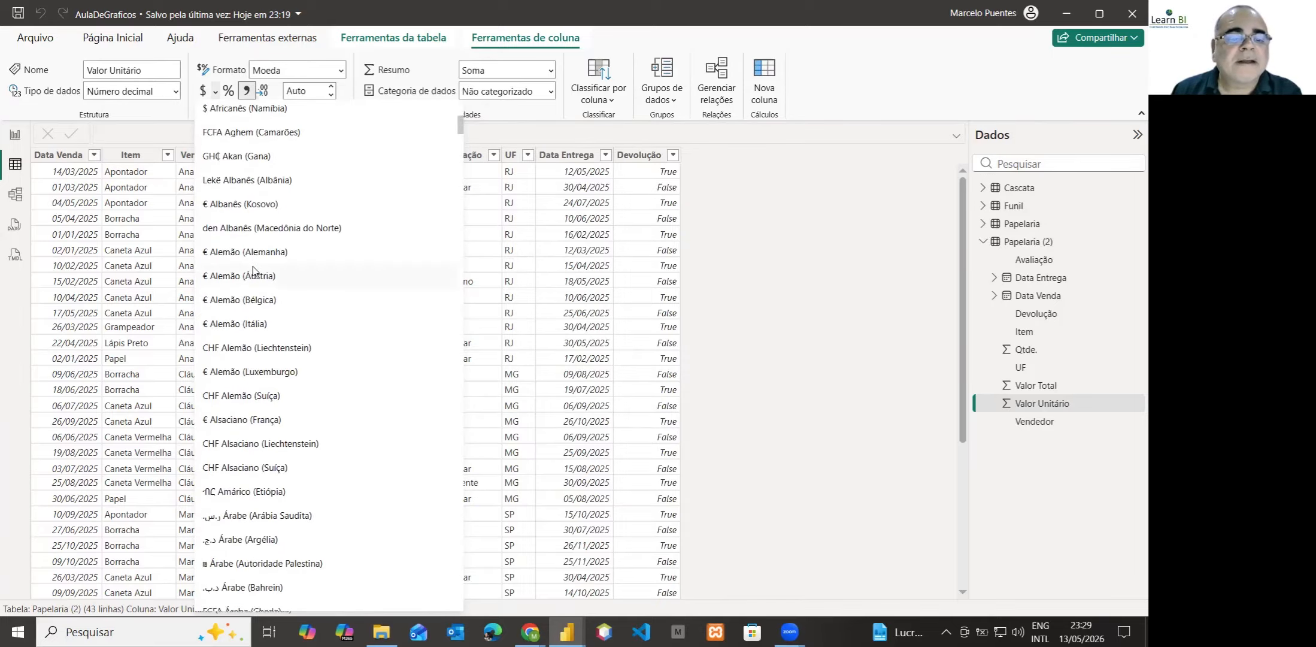
scroll(252, 273, down, 20)
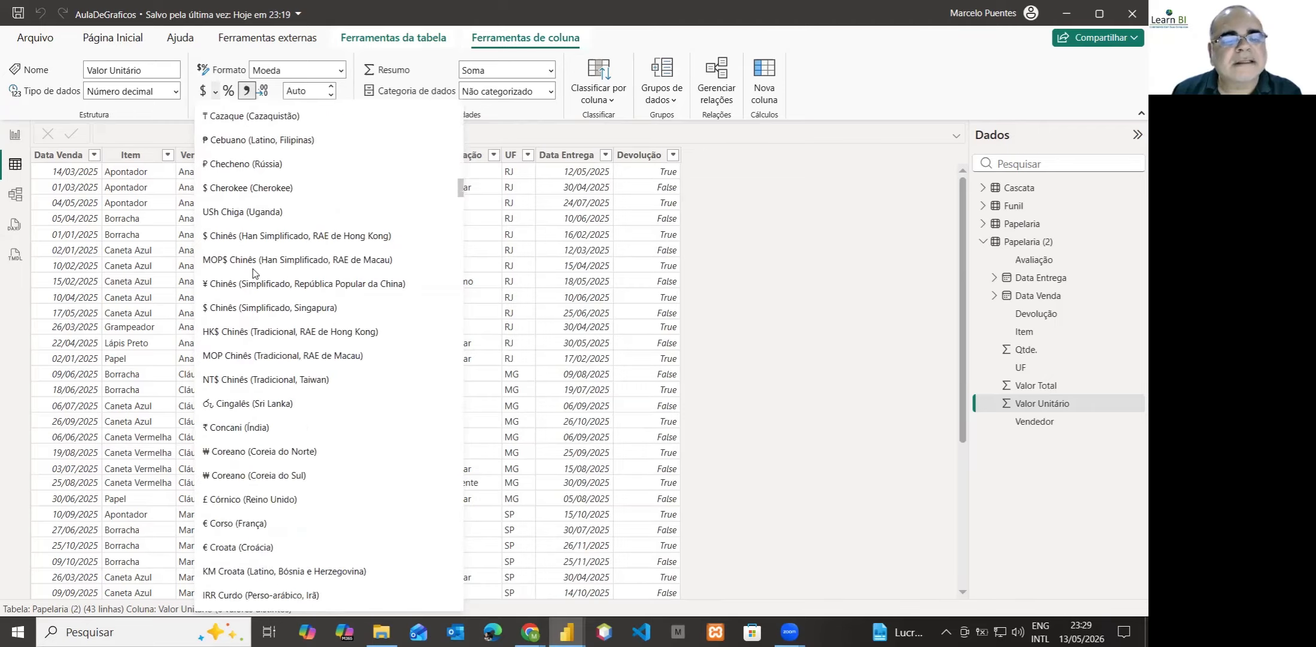
scroll(253, 273, down, 20)
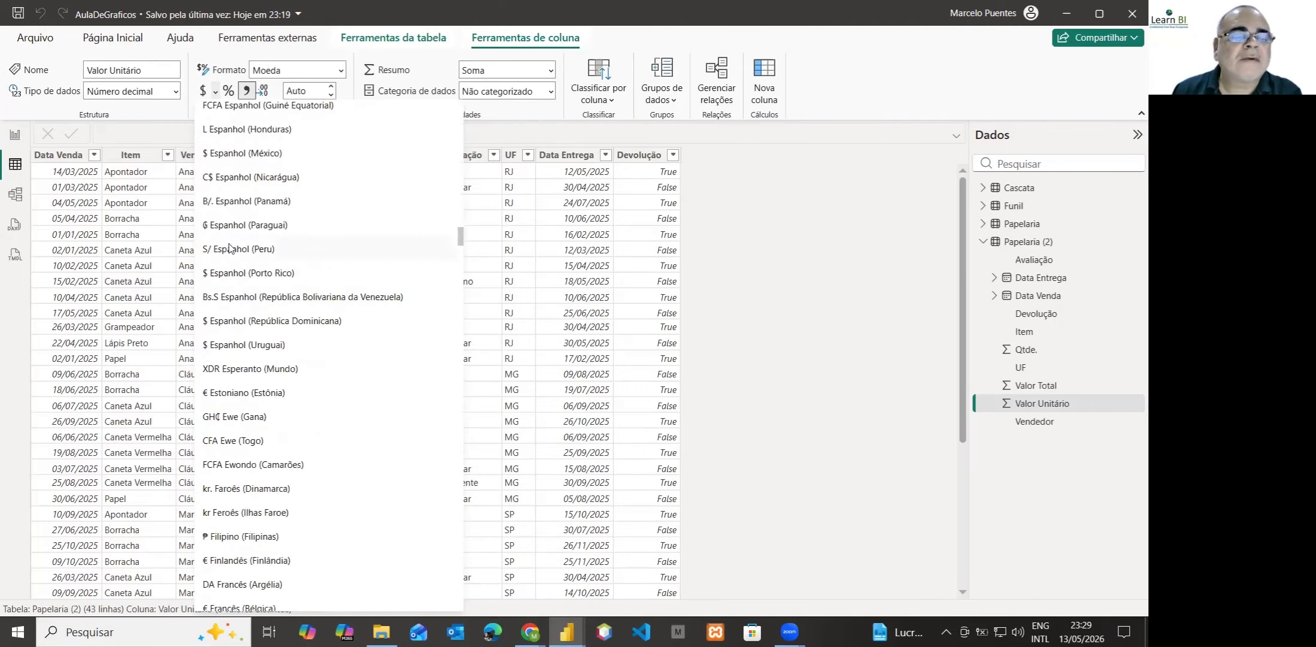
scroll(241, 364, down, 15)
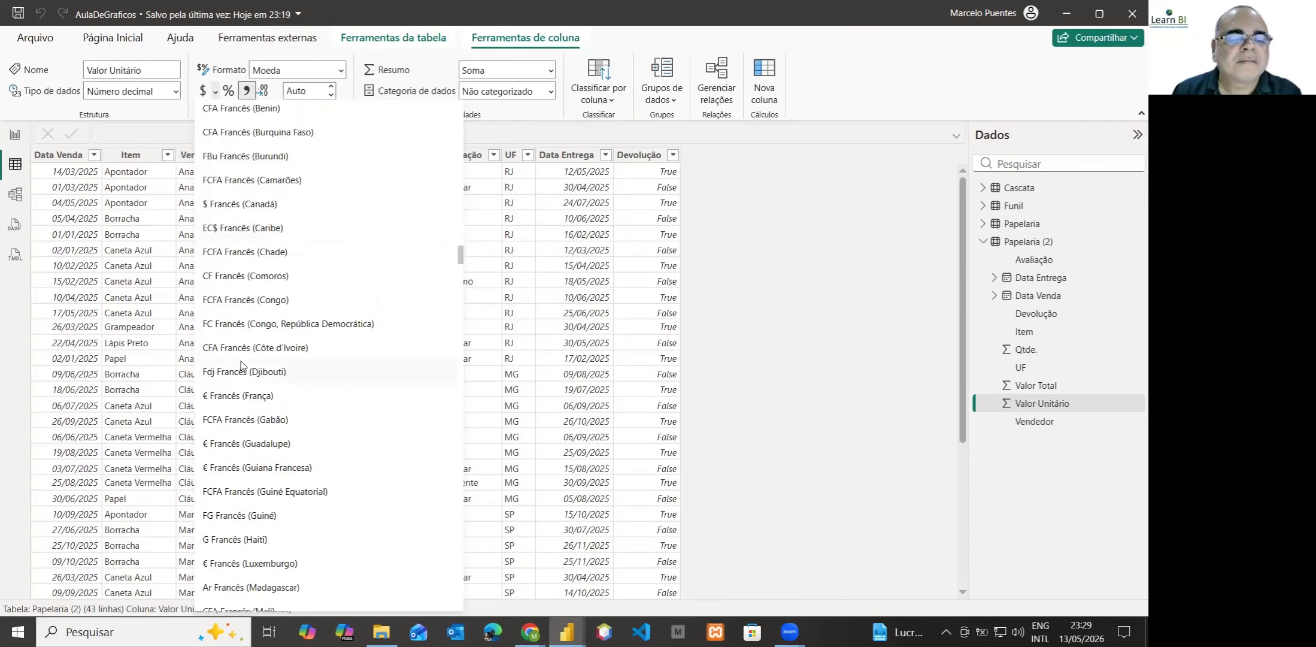
scroll(242, 364, down, 15)
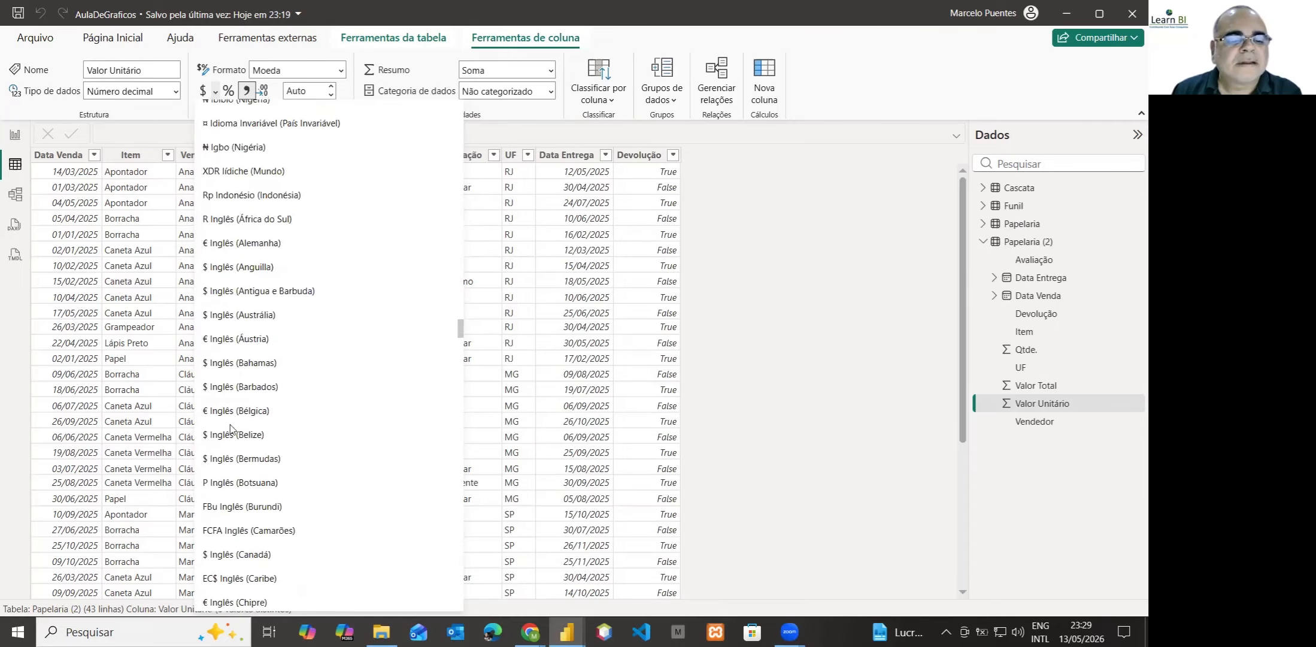
scroll(222, 425, down, 20)
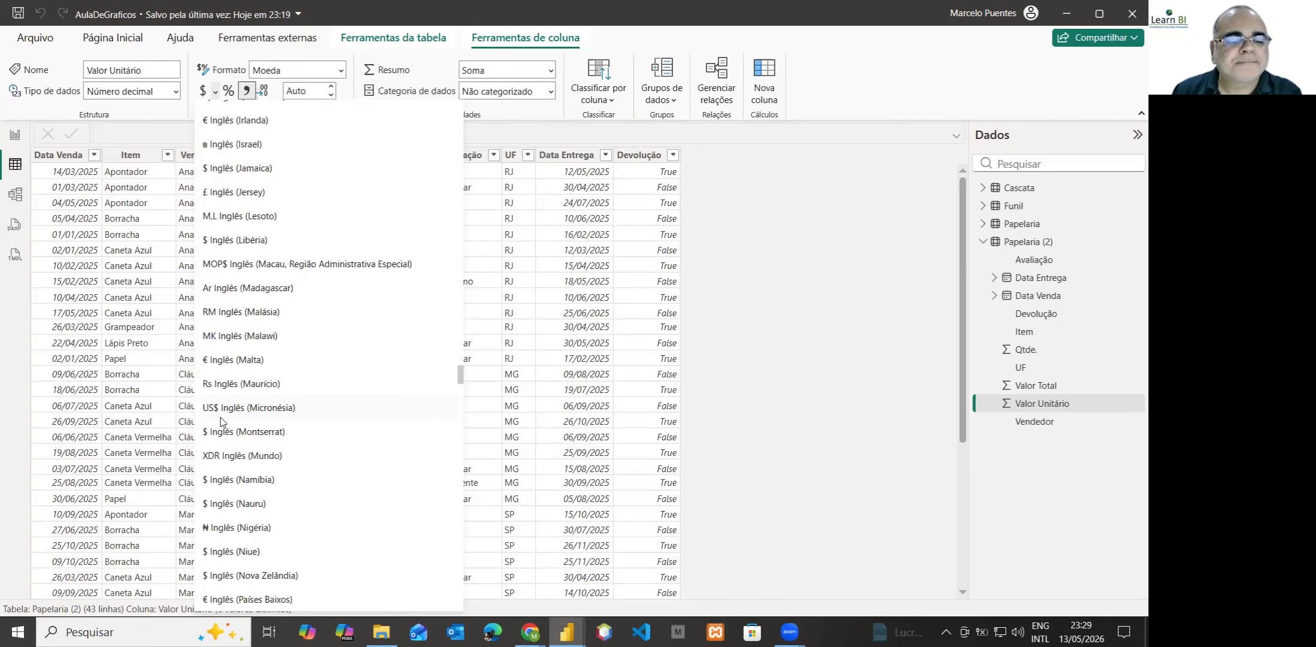
scroll(226, 415, down, 20)
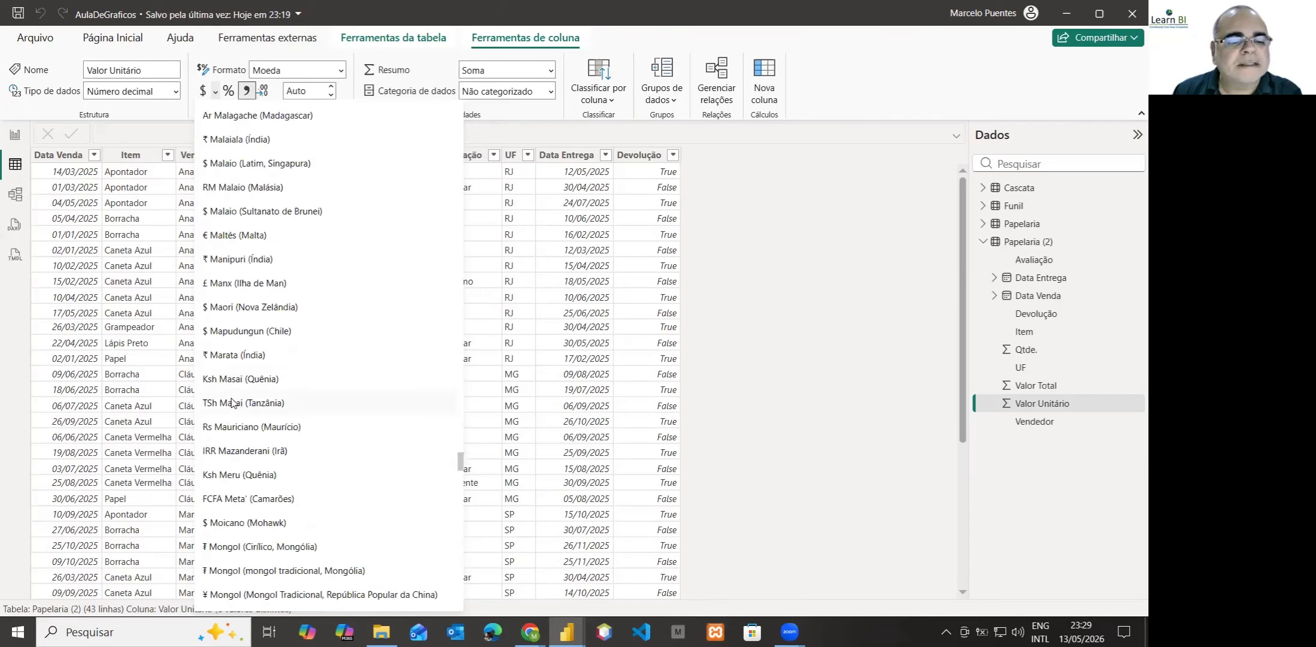
scroll(234, 401, down, 10)
scroll(243, 359, up, 5)
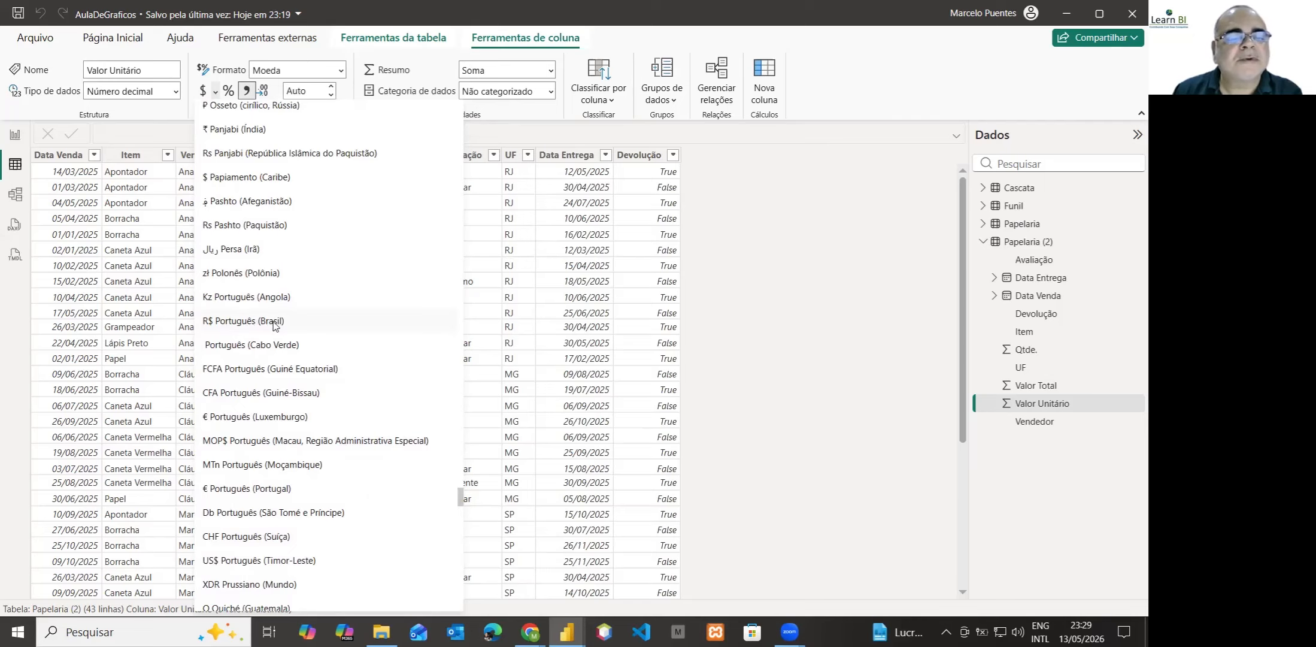
click(237, 322)
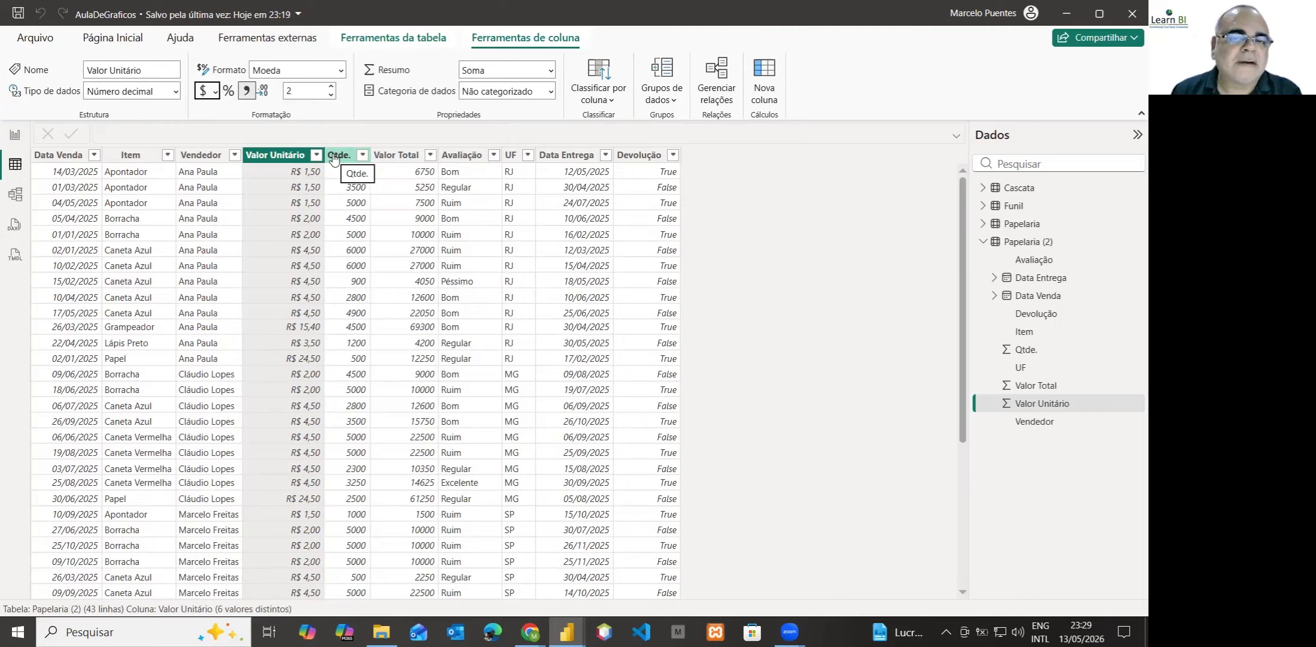
Change the data type of the Valor Total column in Papelaria (2) to Número decimal.
click(396, 155)
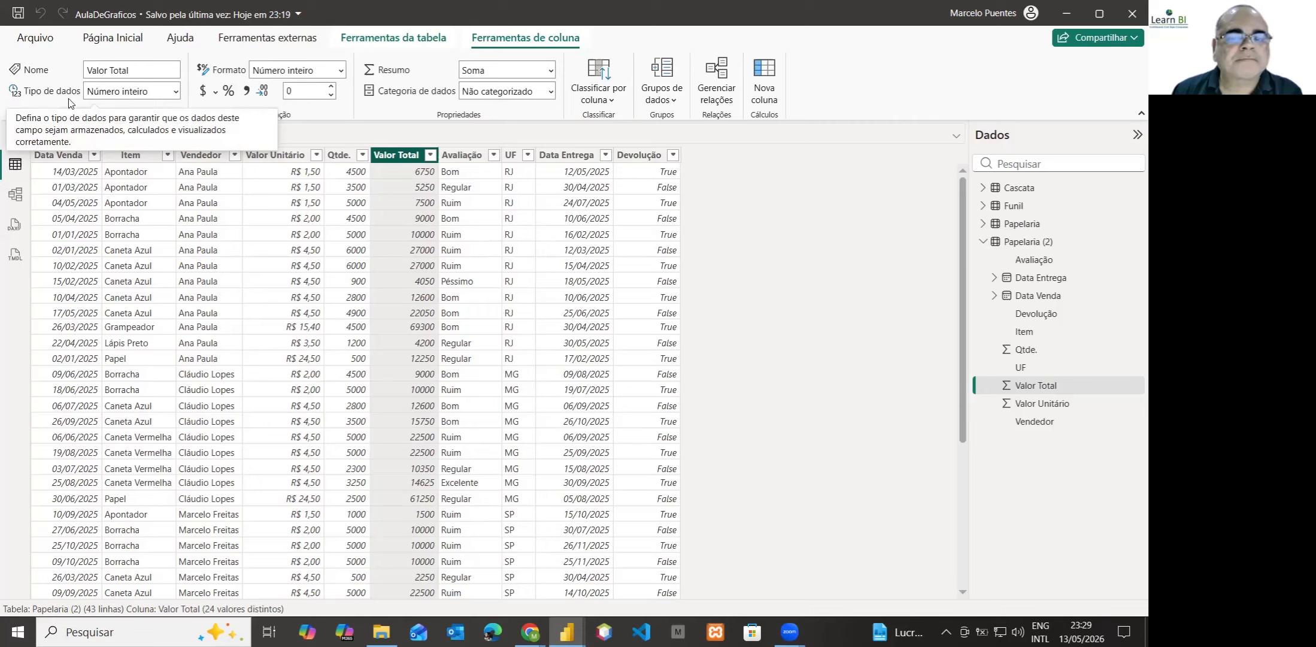
click(176, 93)
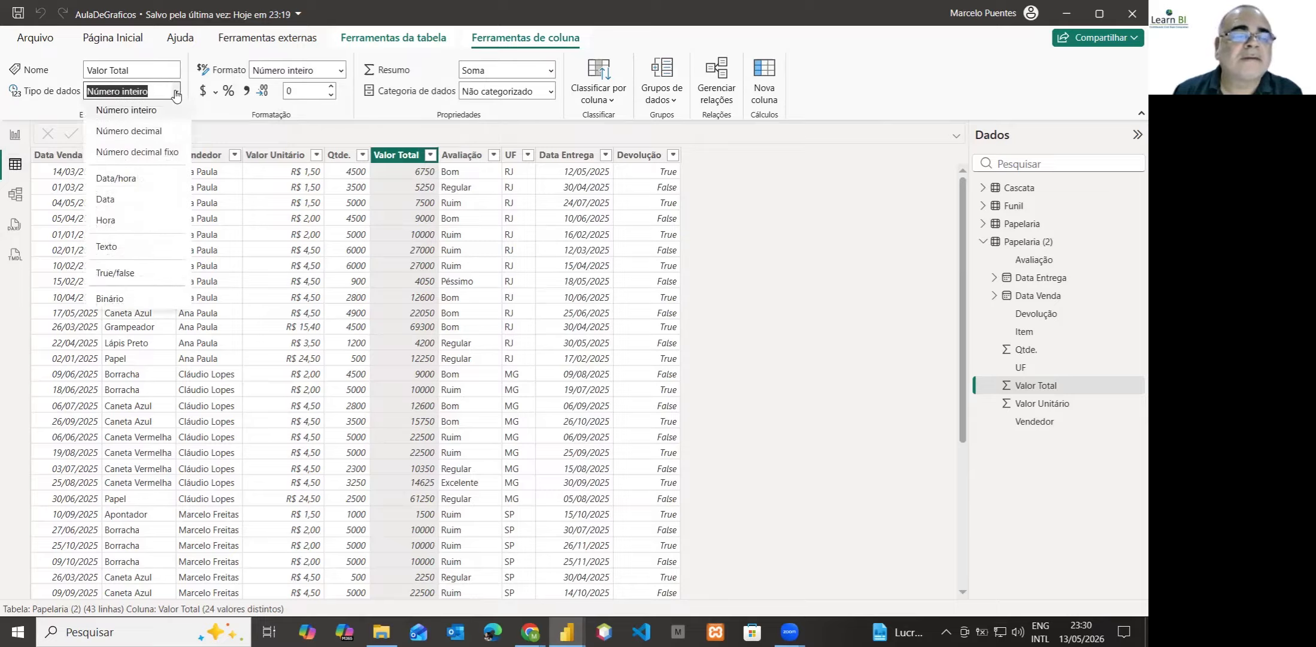
click(145, 131)
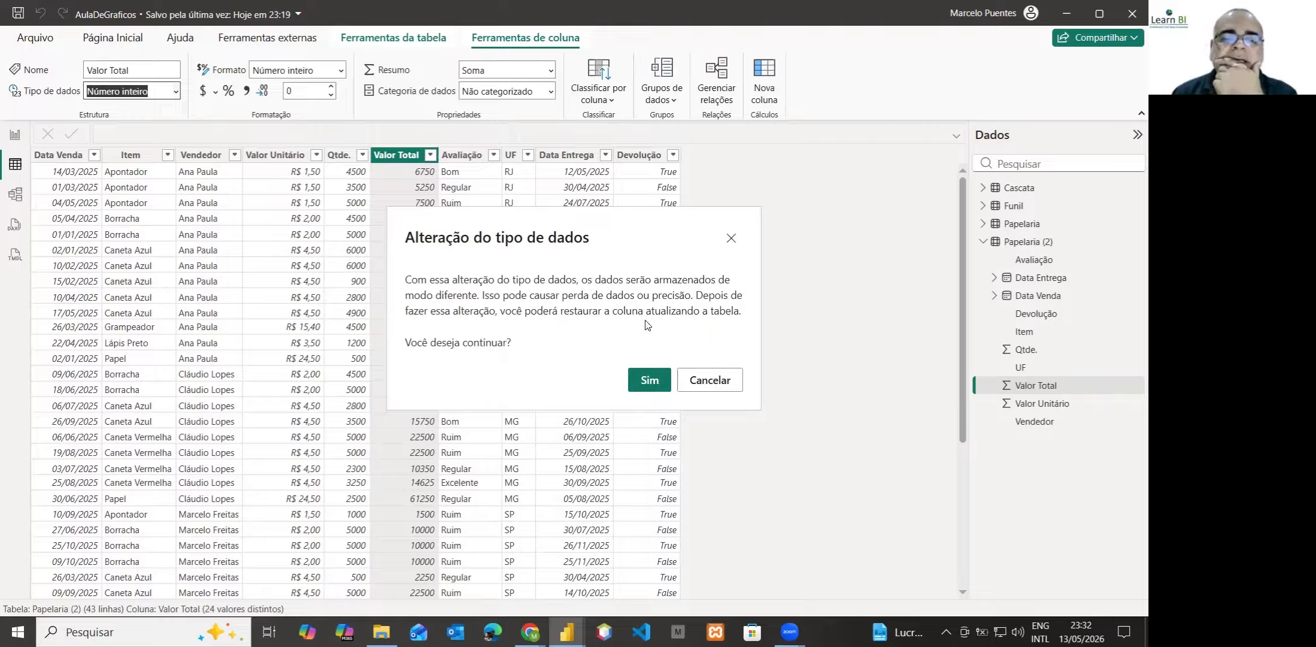
click(649, 381)
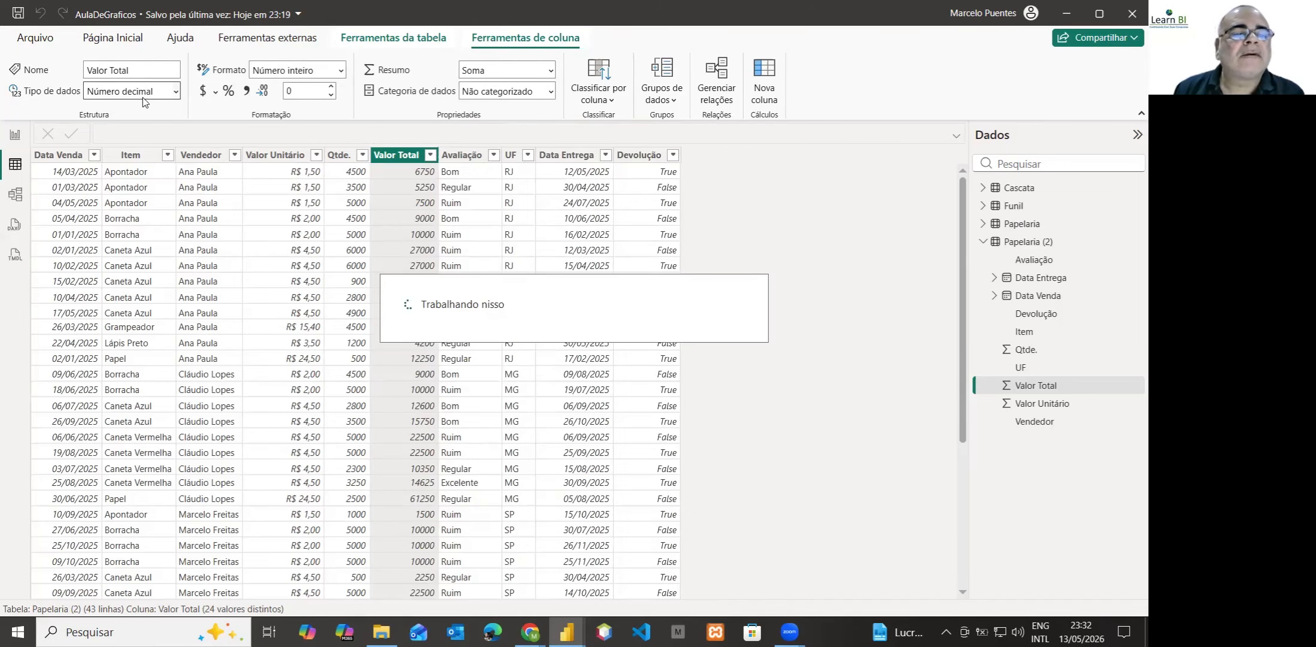
Format the Valor Total column as Moeda with the R$ Português (Brasil) currency symbol.
click(324, 70)
click(291, 118)
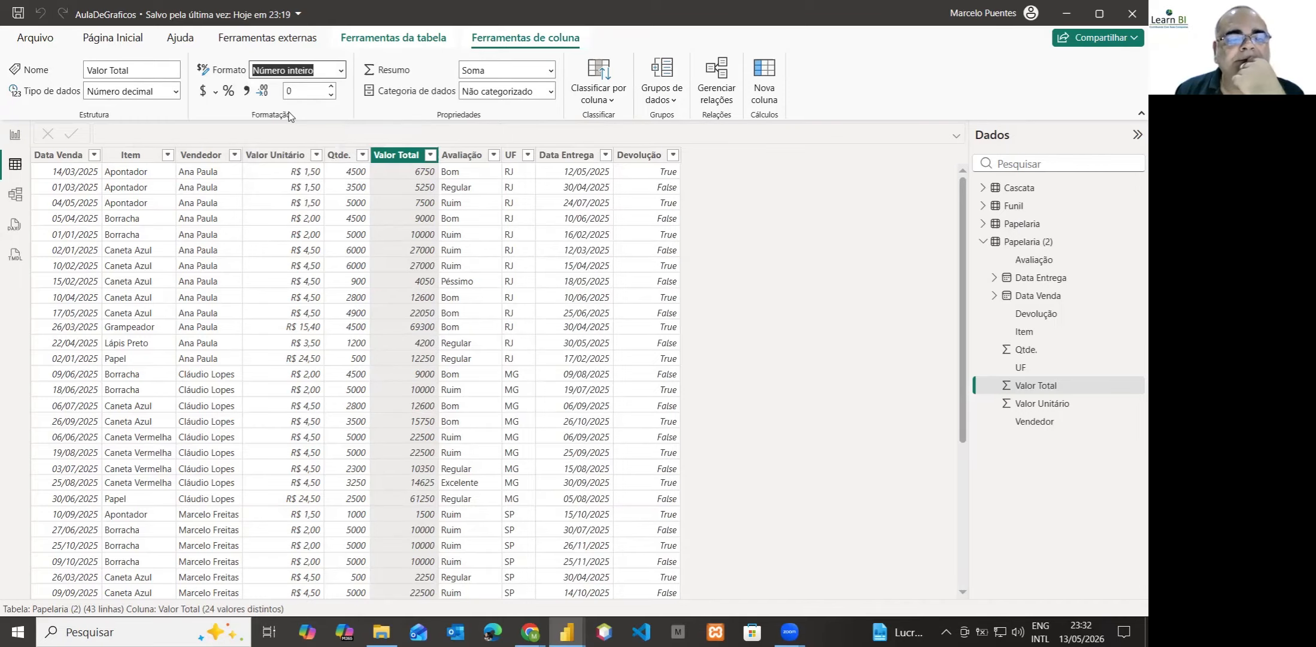
key(m)
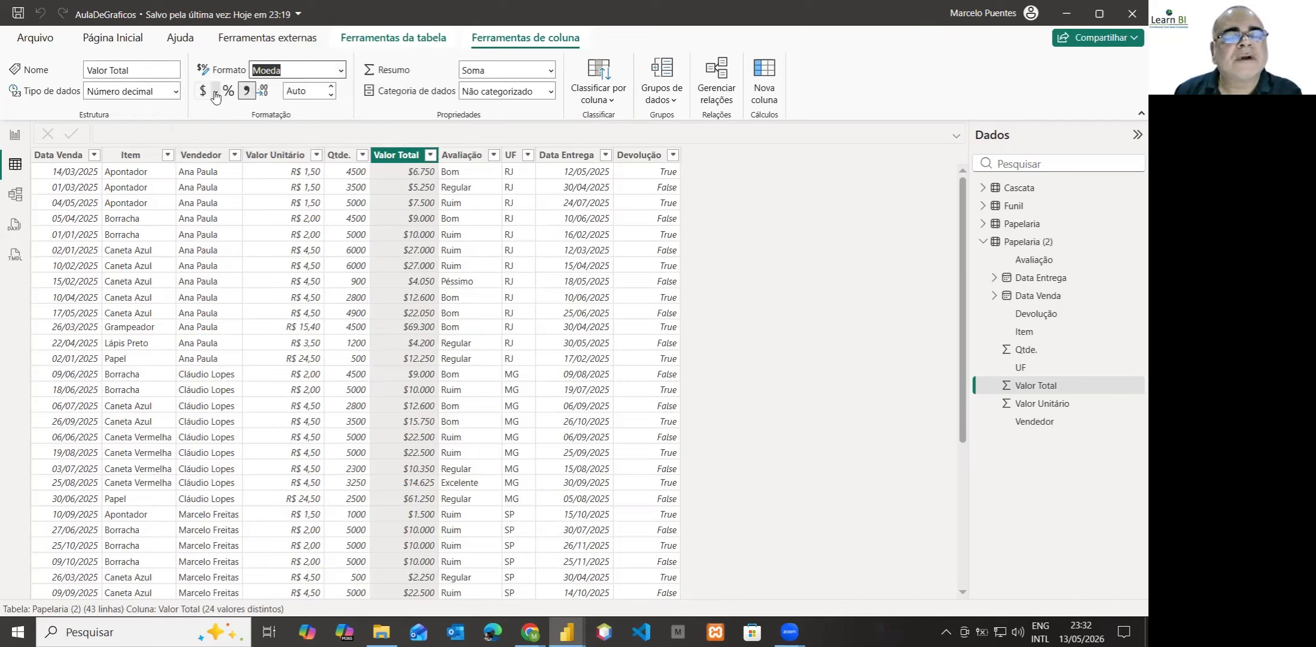
click(215, 92)
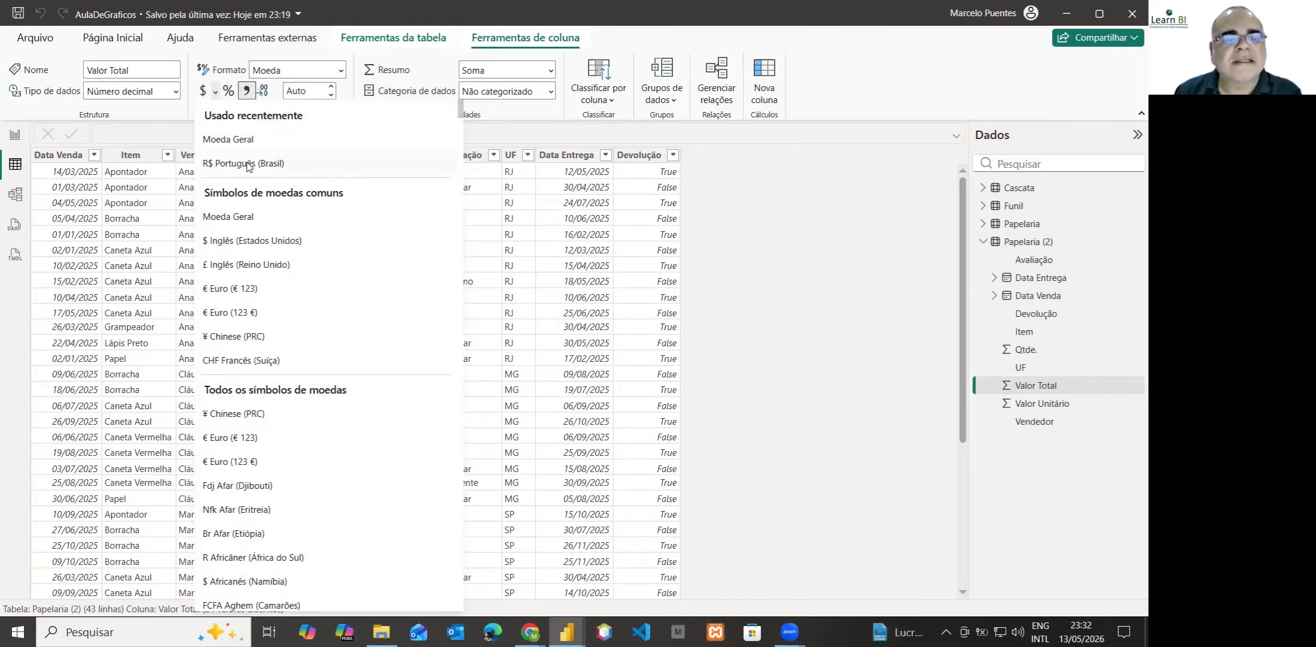
click(248, 164)
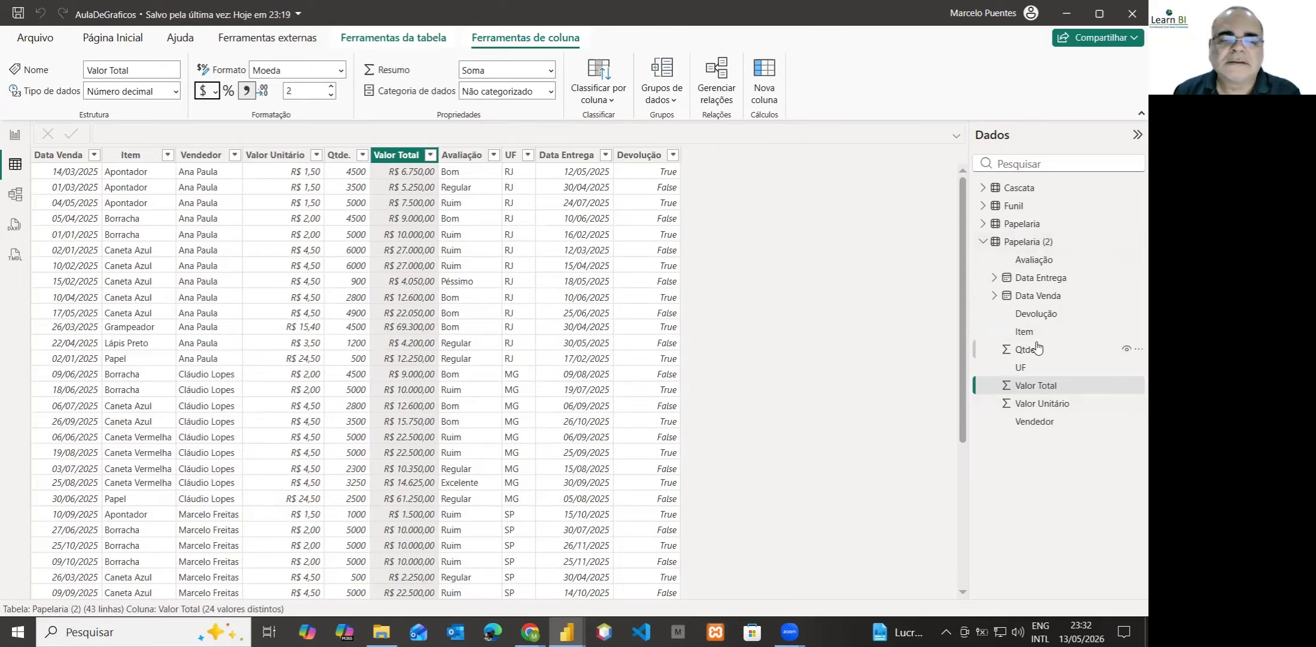
click(1043, 385)
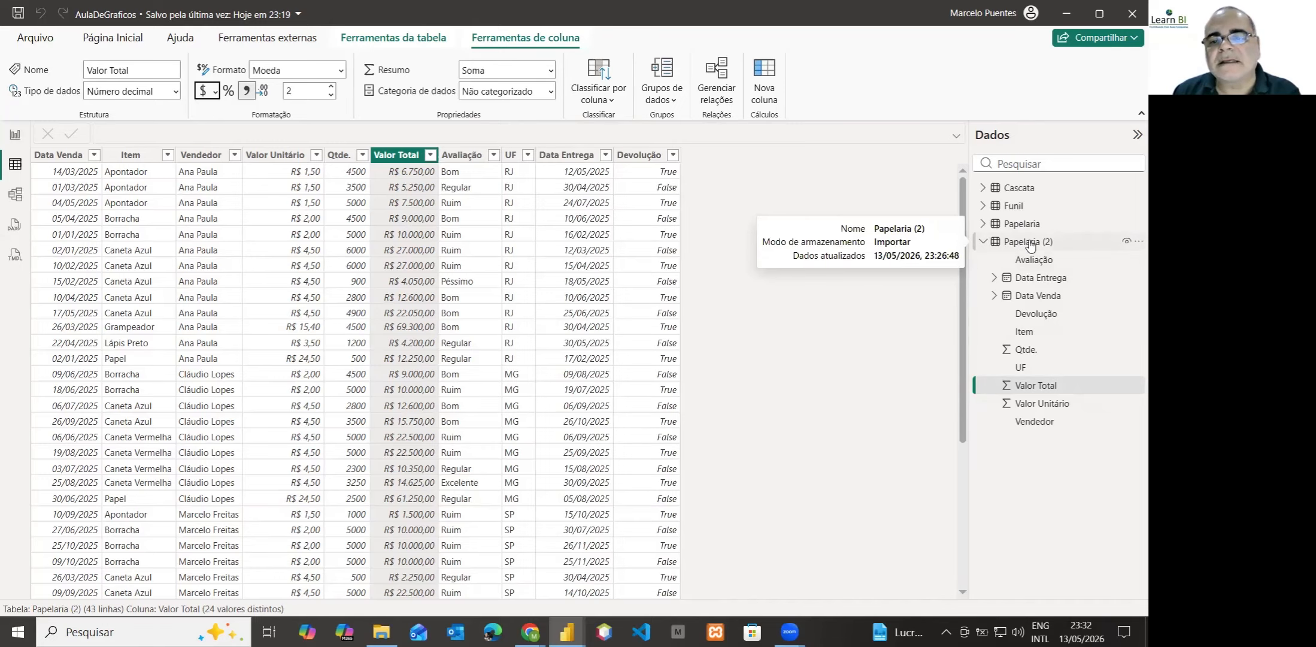
Rename the Papelaria (2) table as TabPapelaria.
click(985, 243)
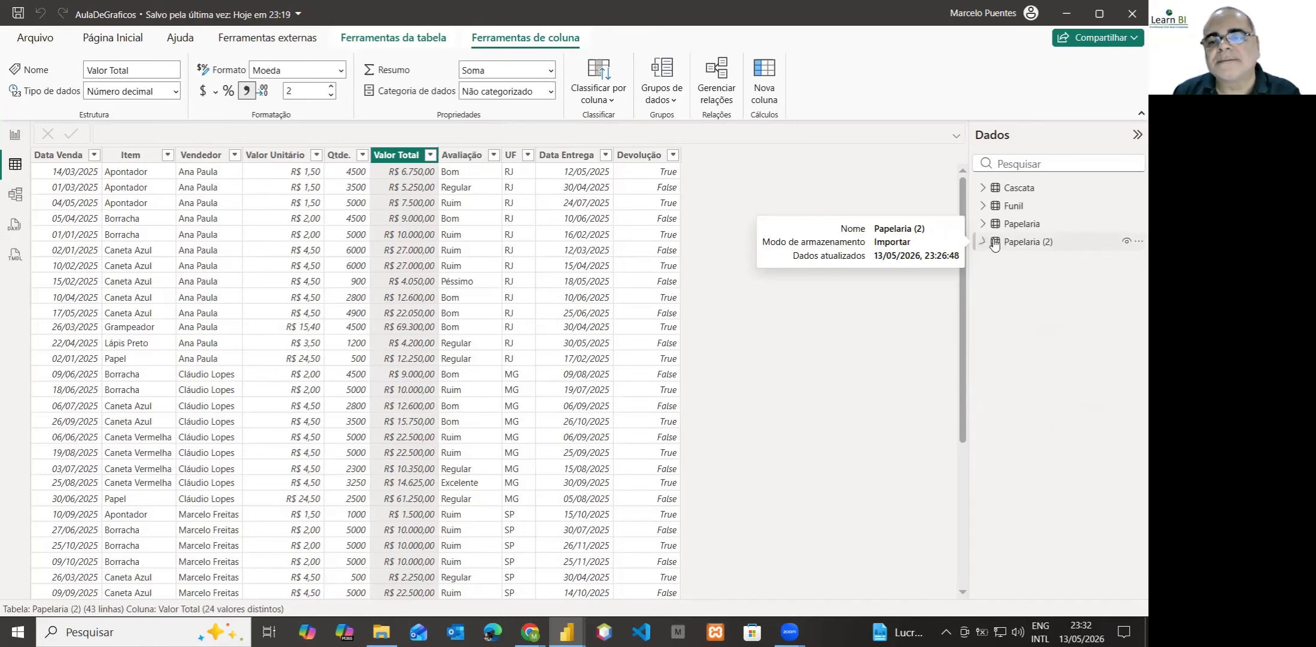
right_click(1025, 245)
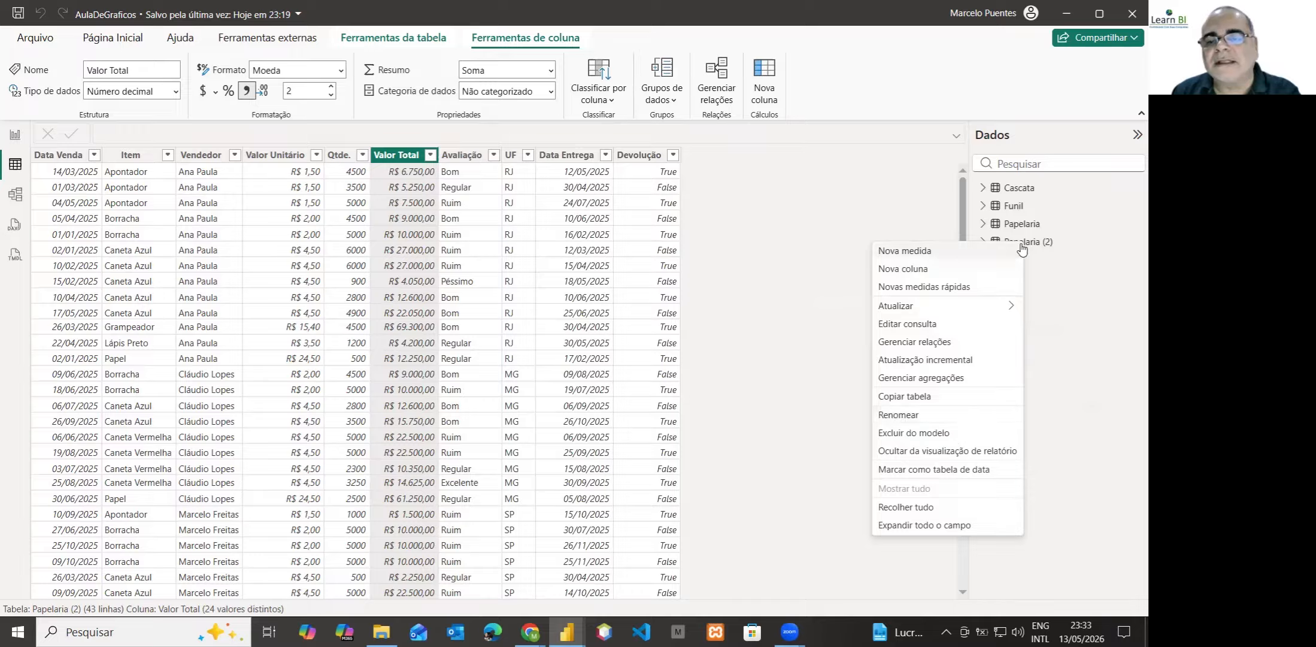
click(905, 416)
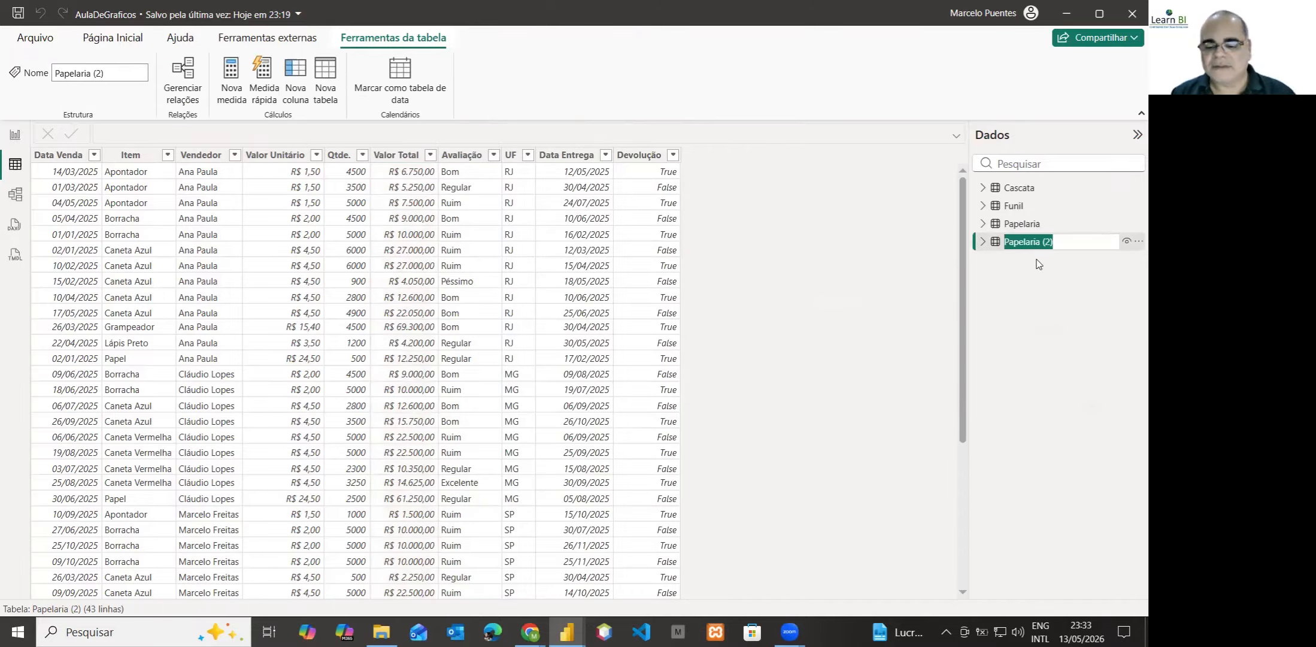
key(Home)
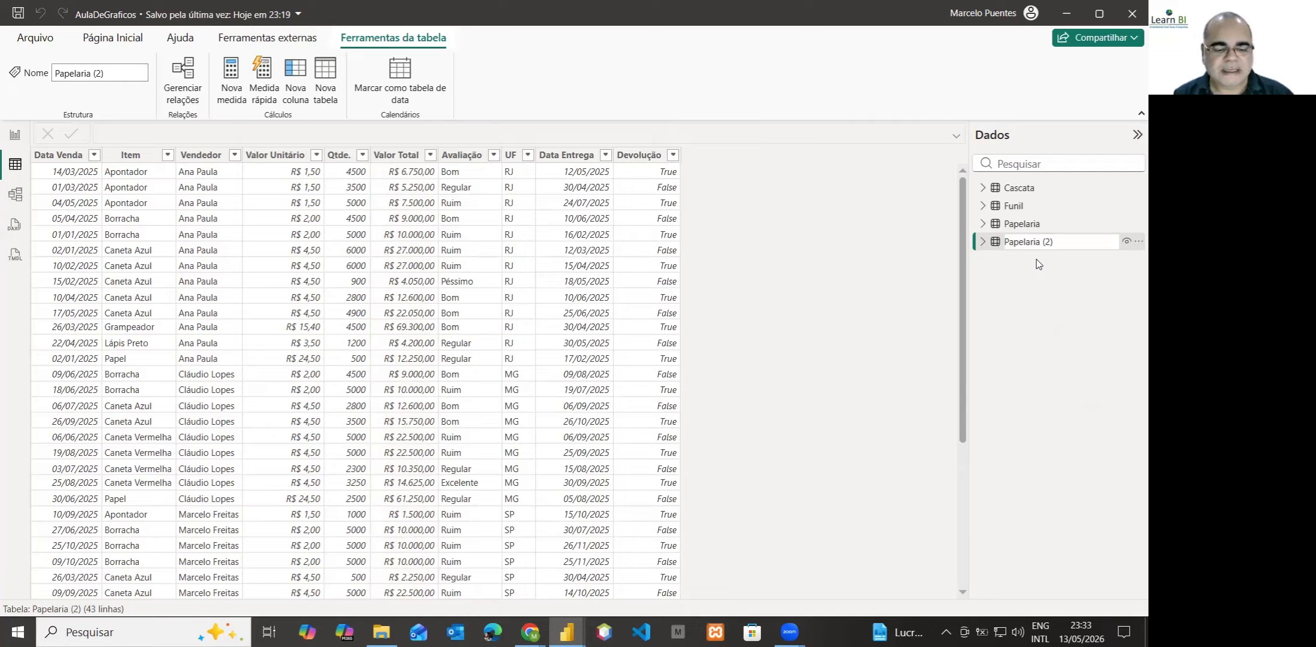
text(ab)
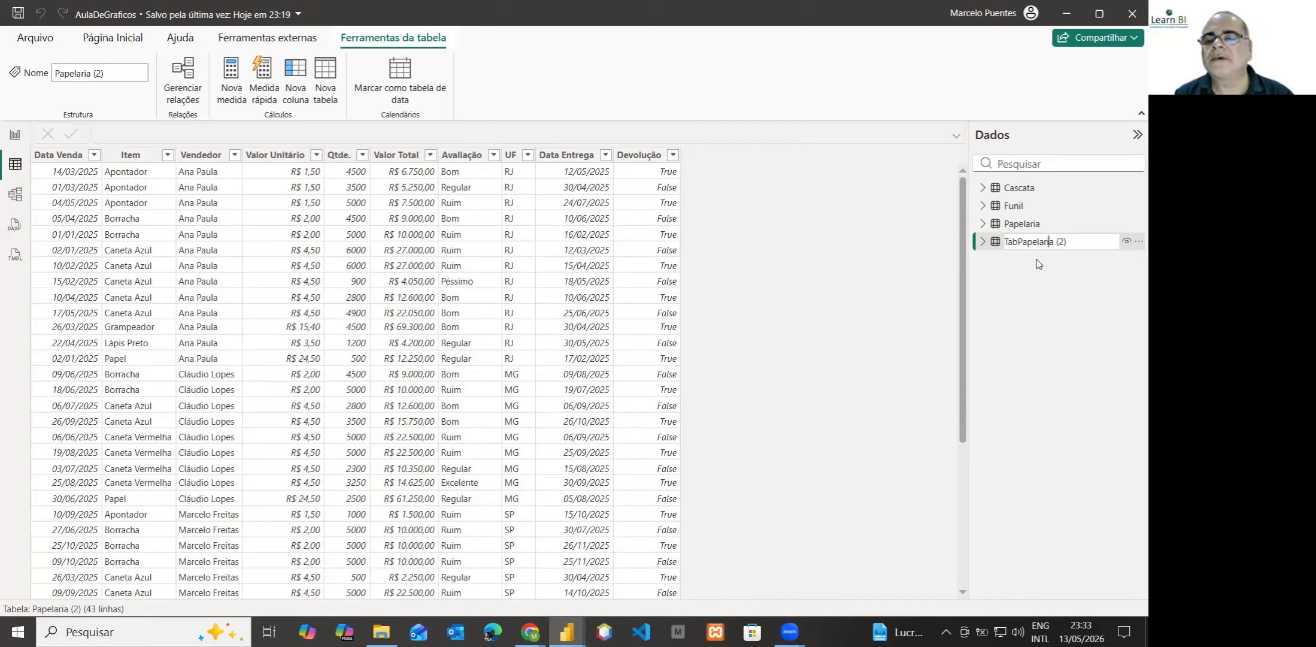
key(Delete)
key(Delete)
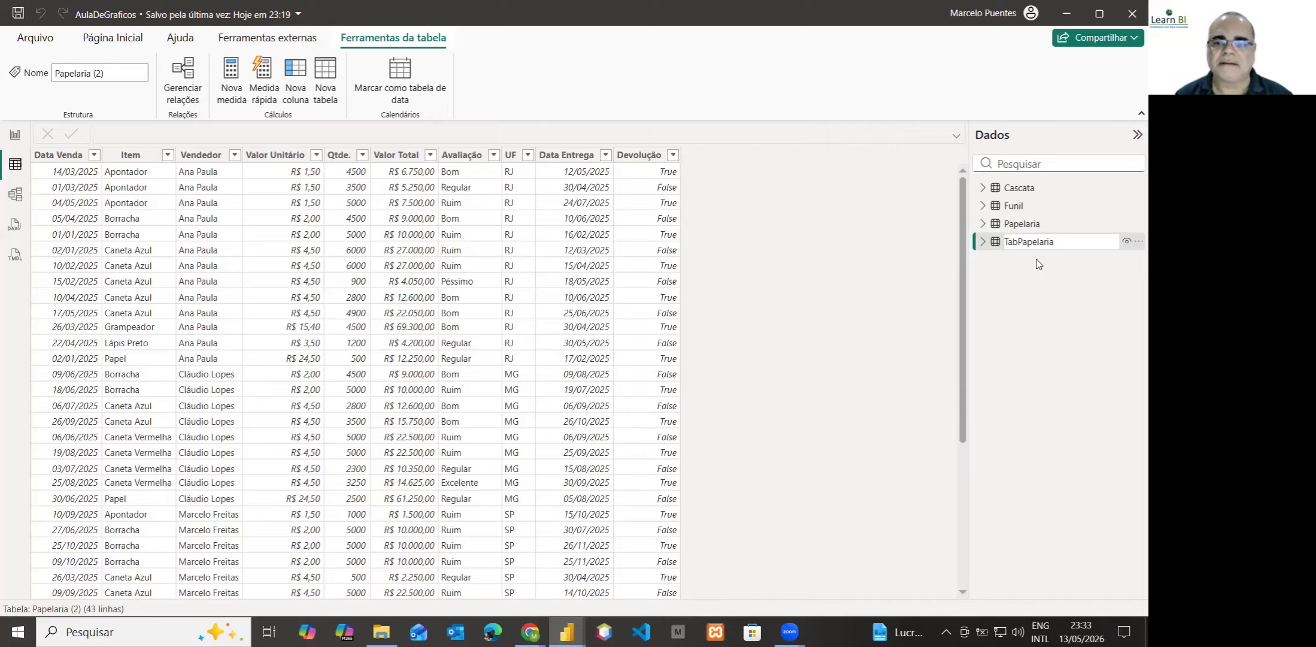
key(Return)
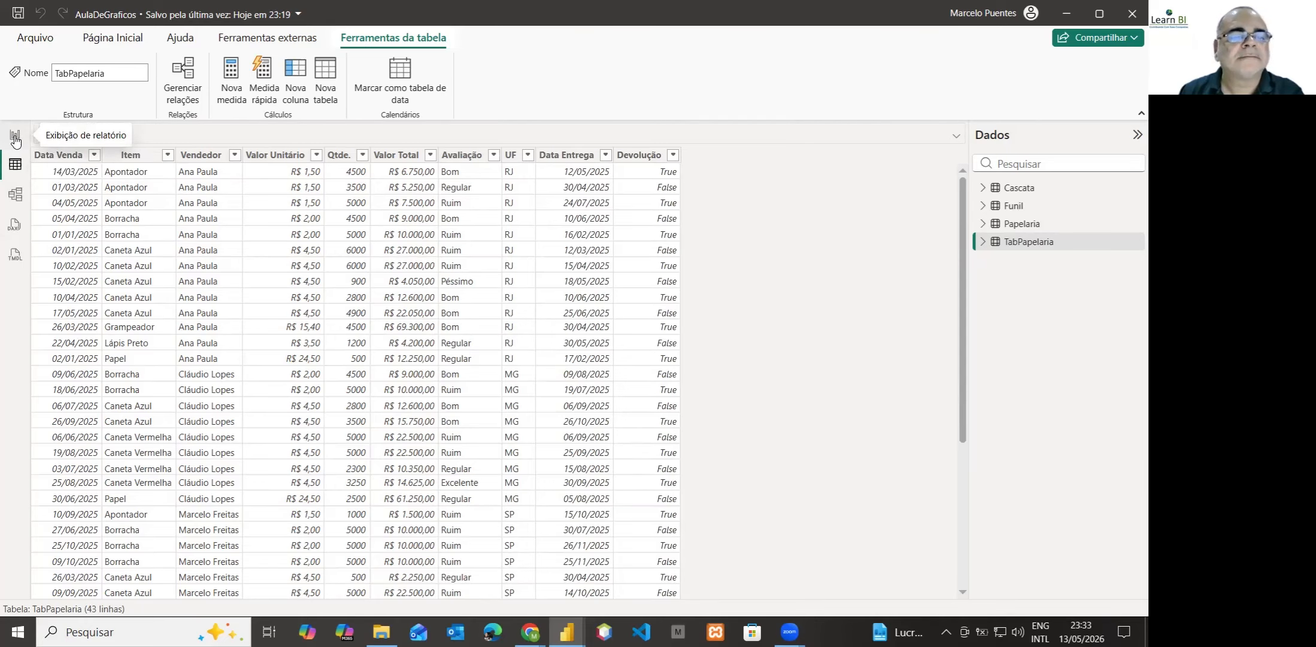
Insert a gauge visual on the Gráfico Indicador report page and enlarge it to fill the area below the description text.
click(16, 140)
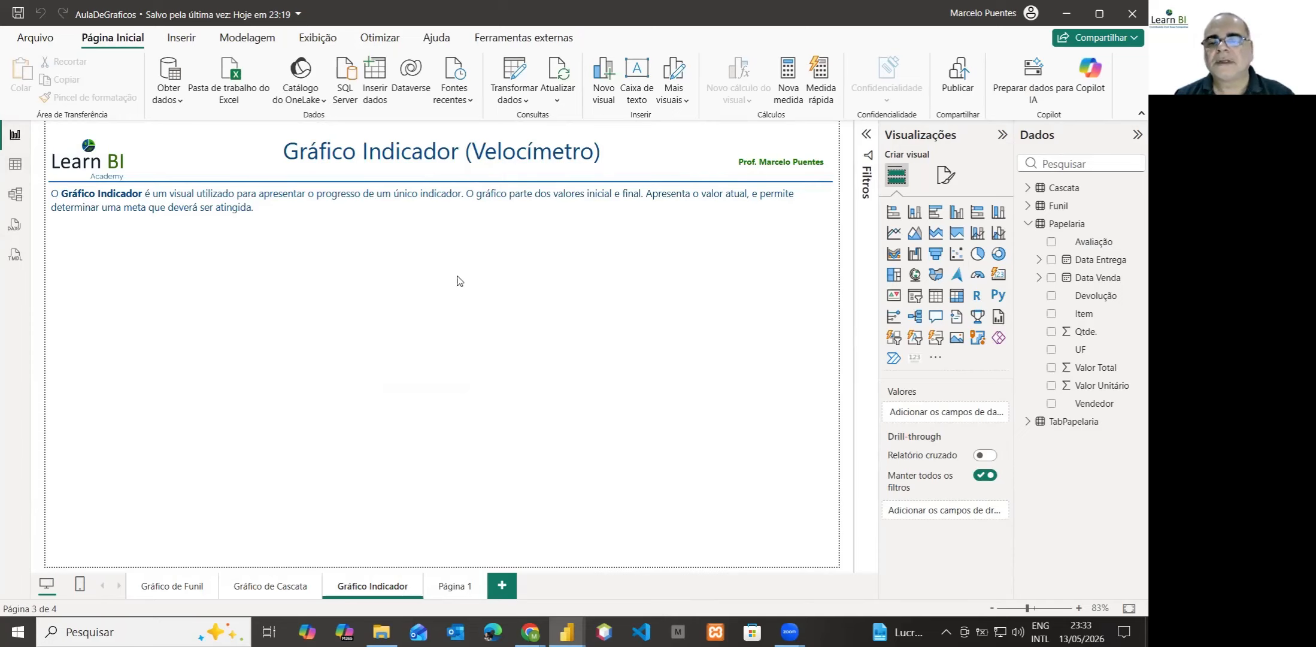
click(978, 277)
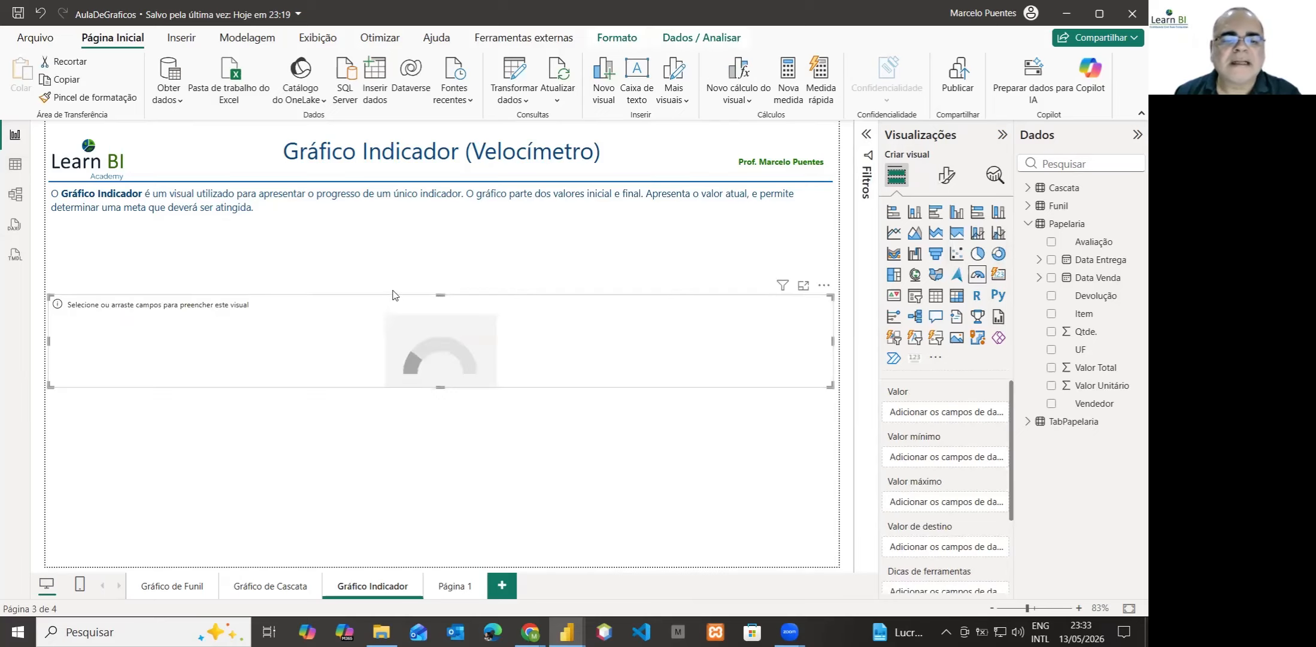
drag(440, 295, 438, 225)
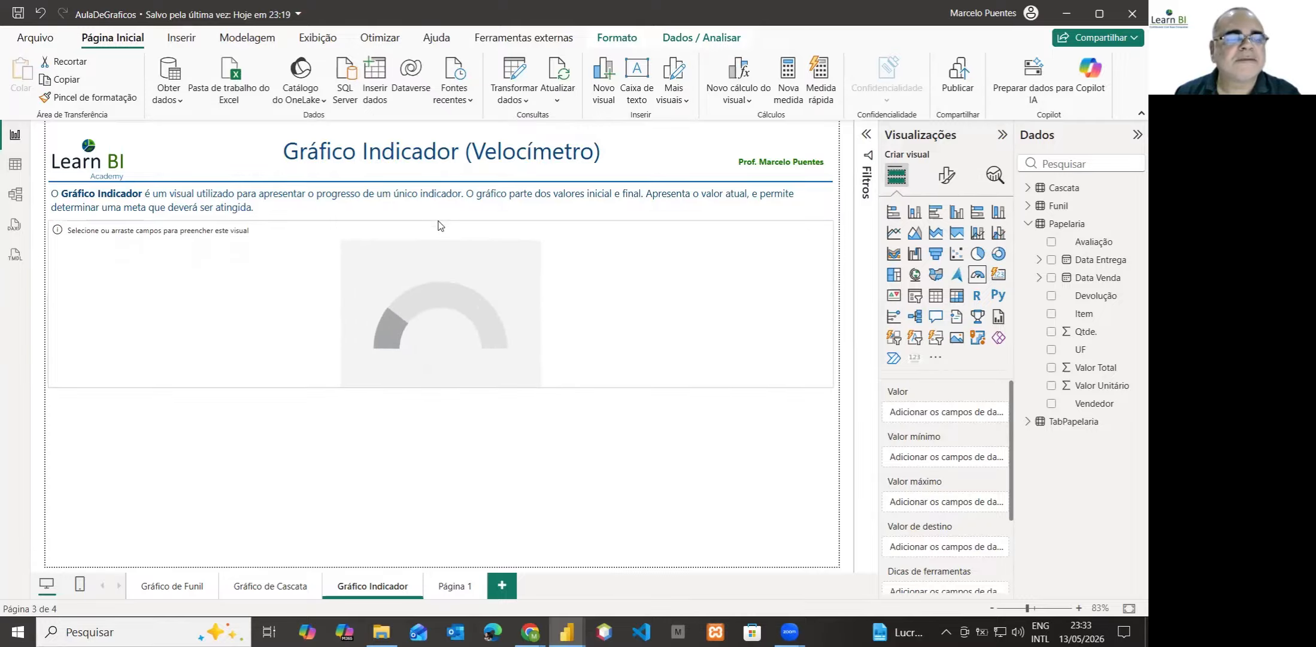
drag(434, 387, 450, 561)
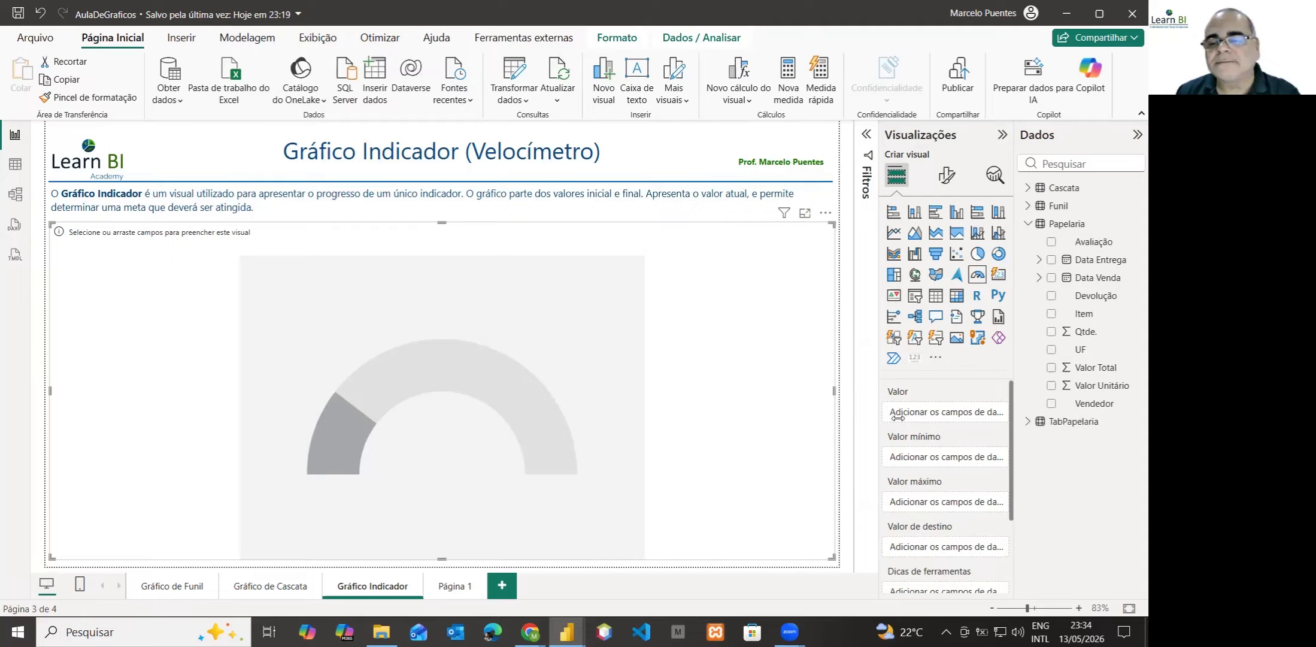
Assign the Valor Total field from the Papelaria table as the gauge's value.
drag(1096, 369, 956, 412)
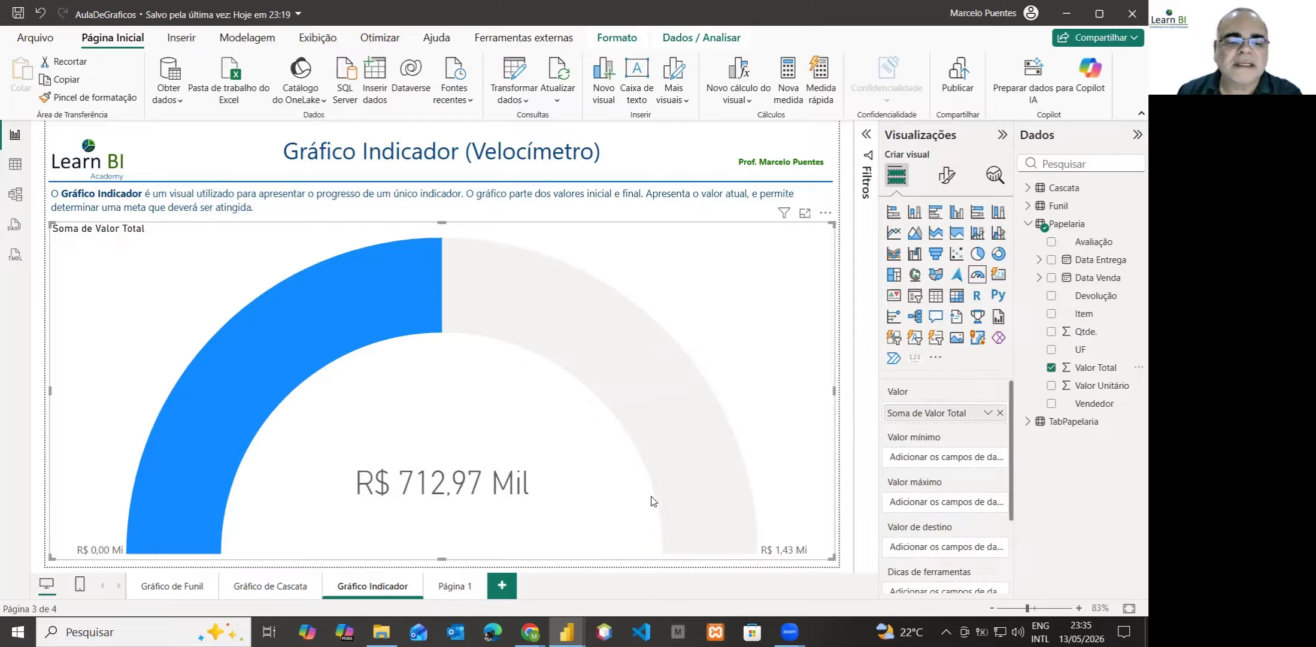
mouse_move(438, 477)
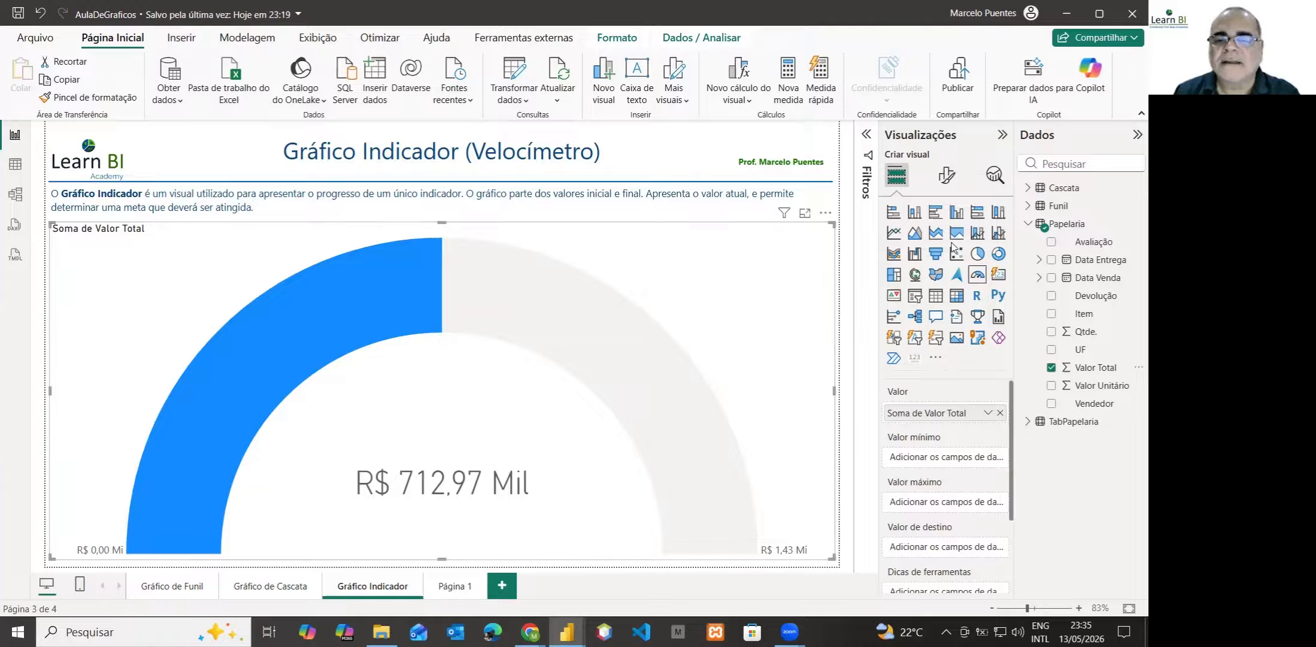
Format the gauge's data labels with black text and display units set to Nenhum.
click(947, 175)
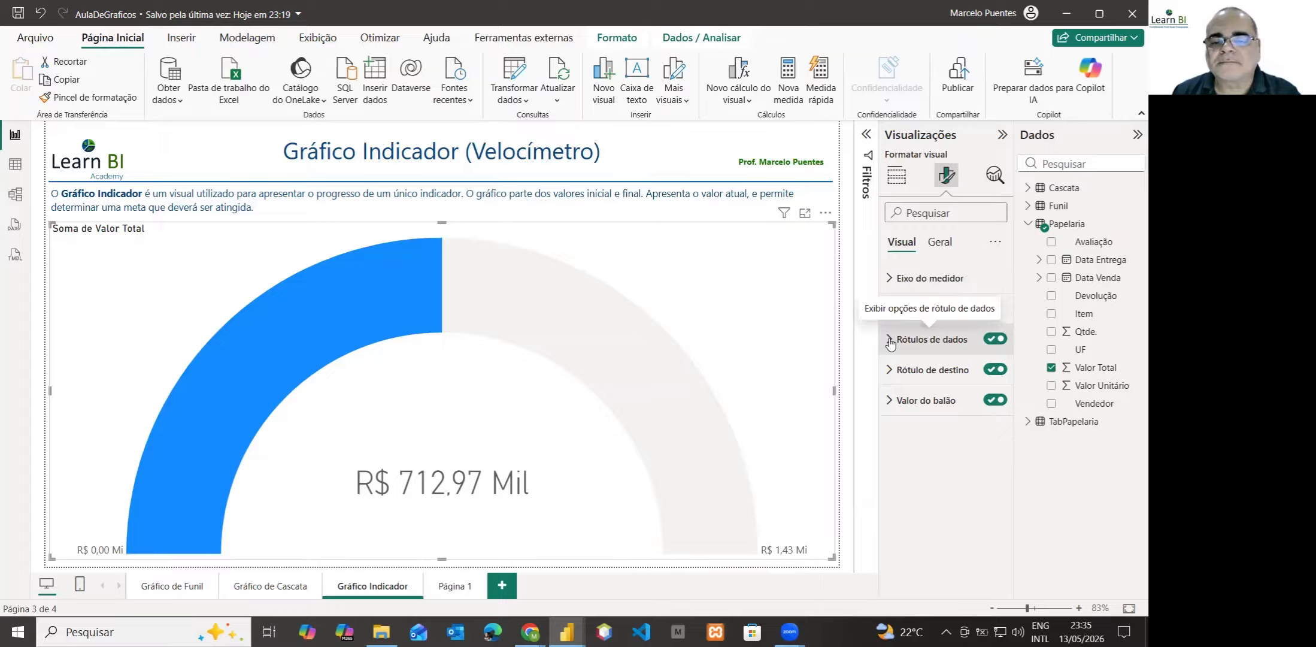
click(891, 340)
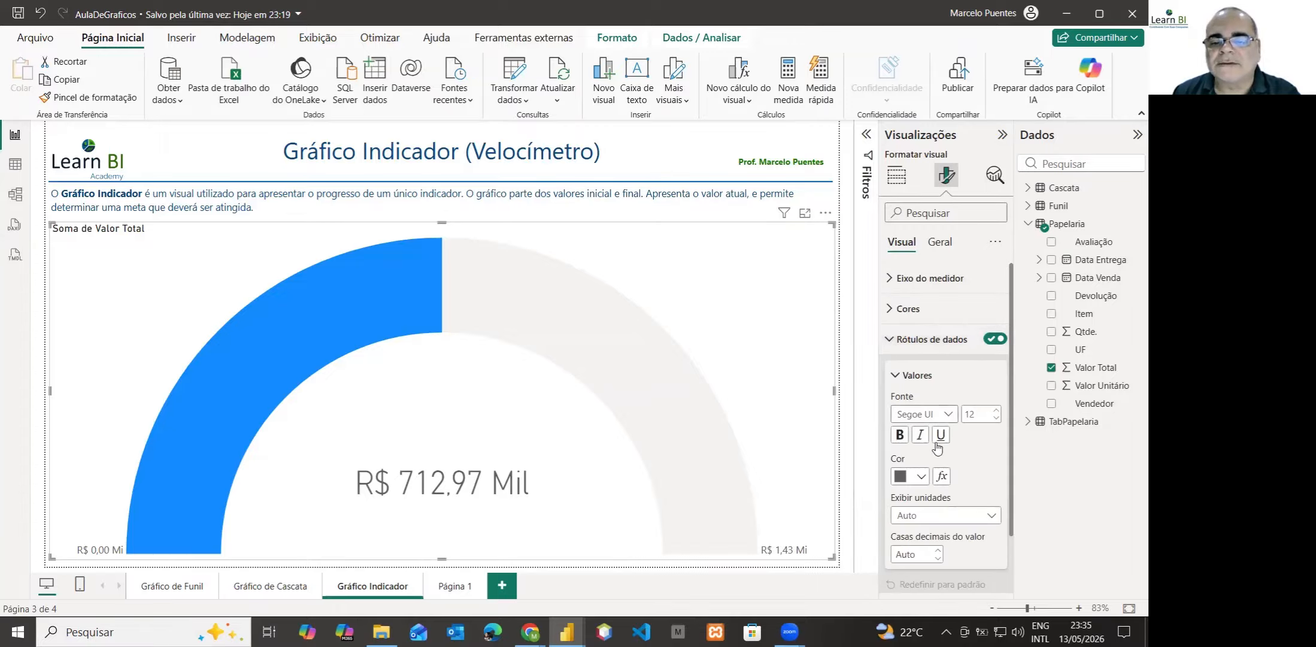
scroll(949, 449, down, 1)
scroll(950, 449, down, 1)
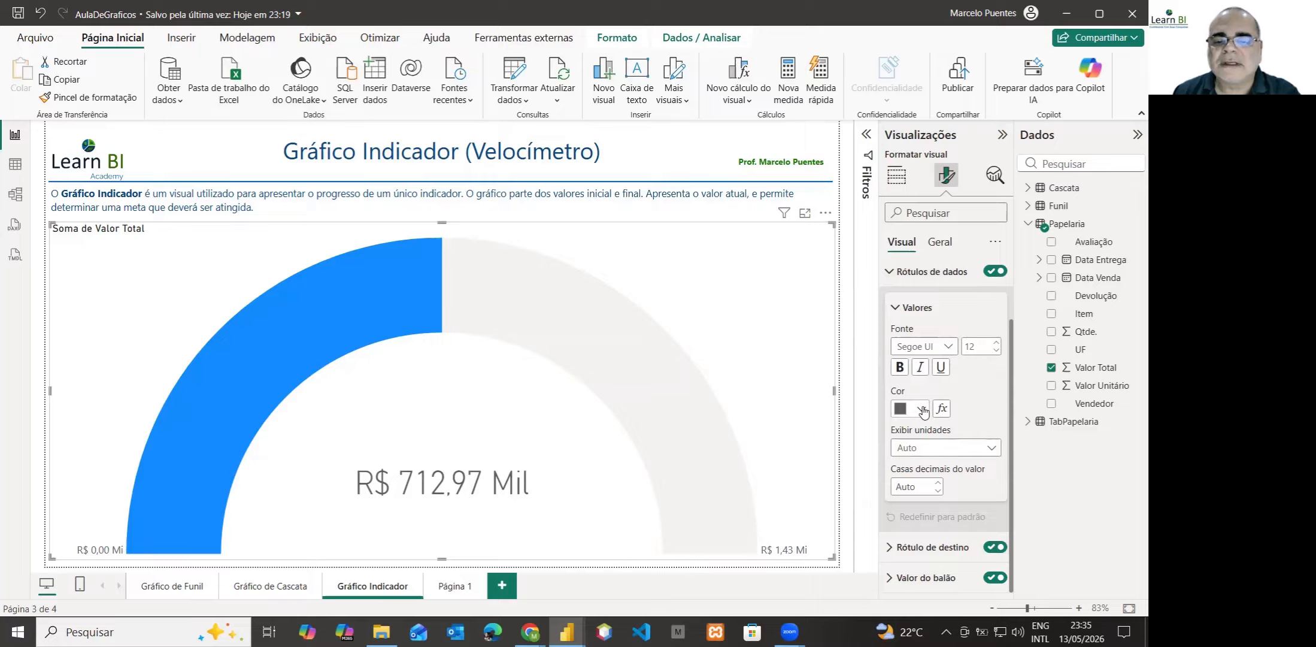
click(922, 410)
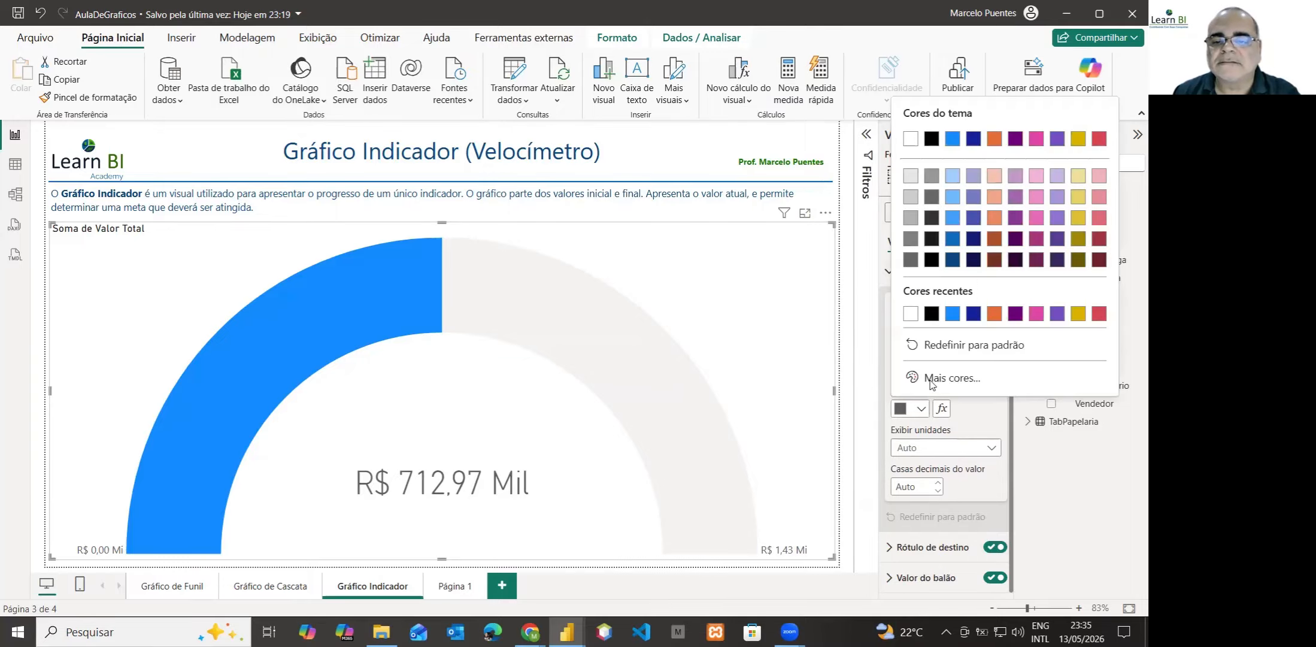
click(932, 314)
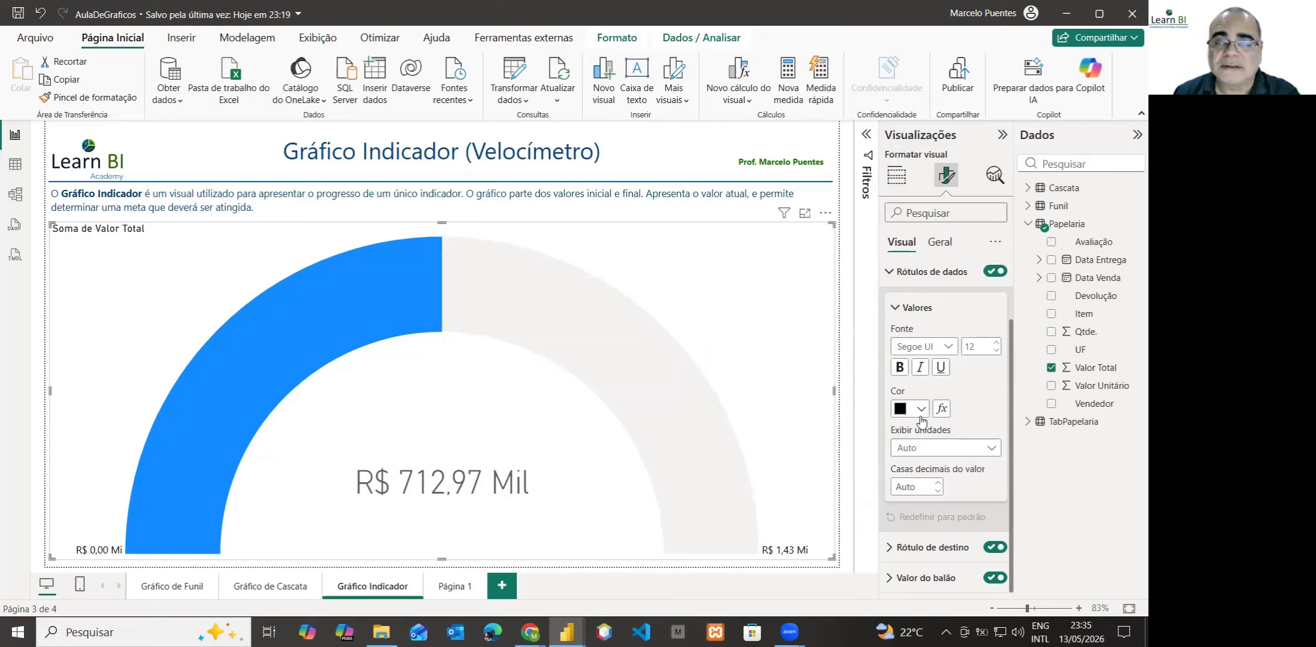
click(926, 452)
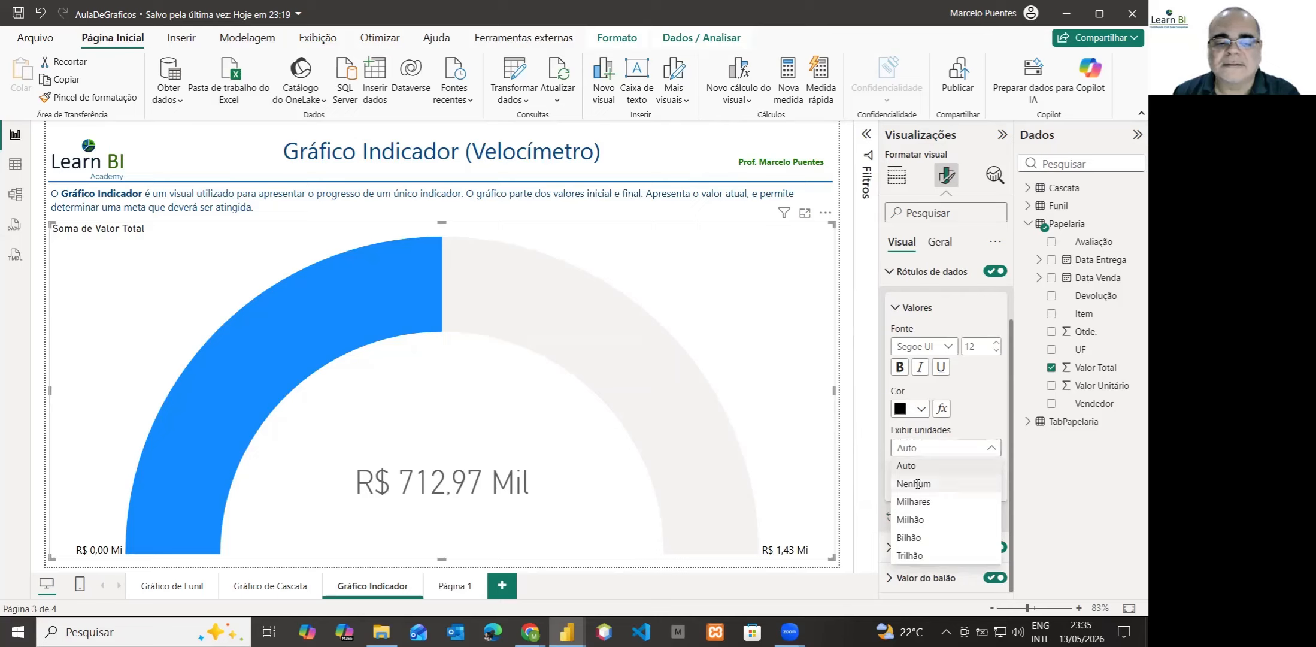
click(916, 484)
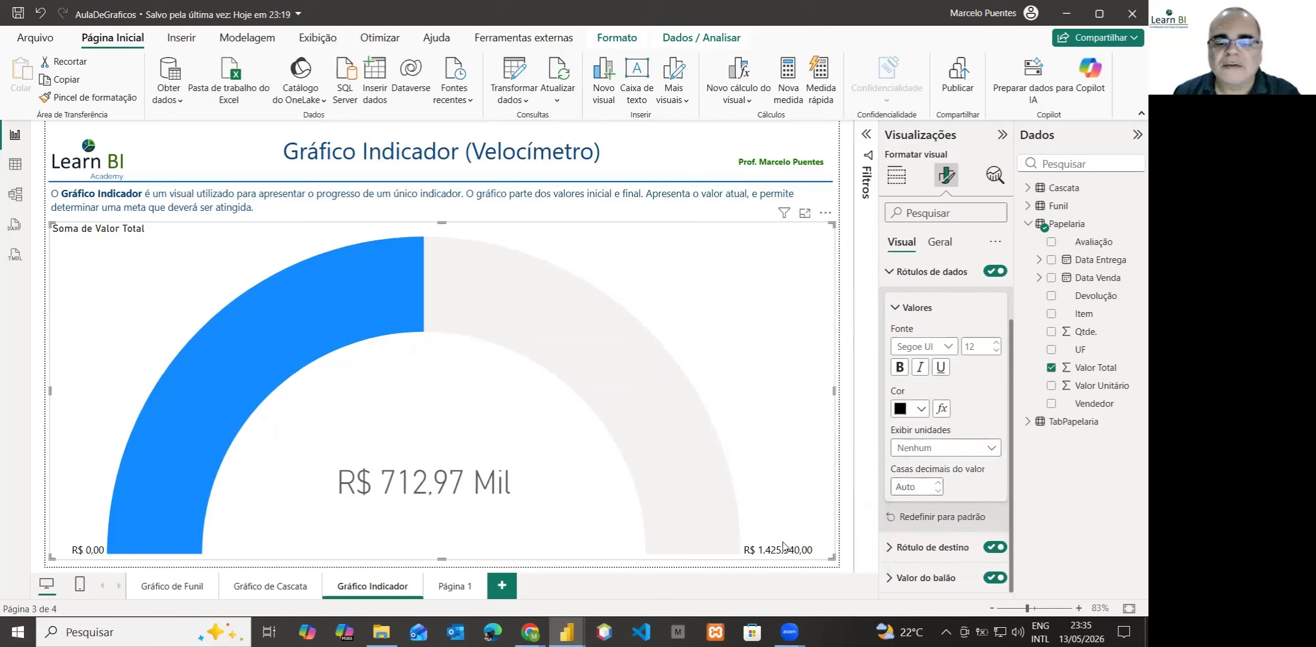
mouse_move(799, 542)
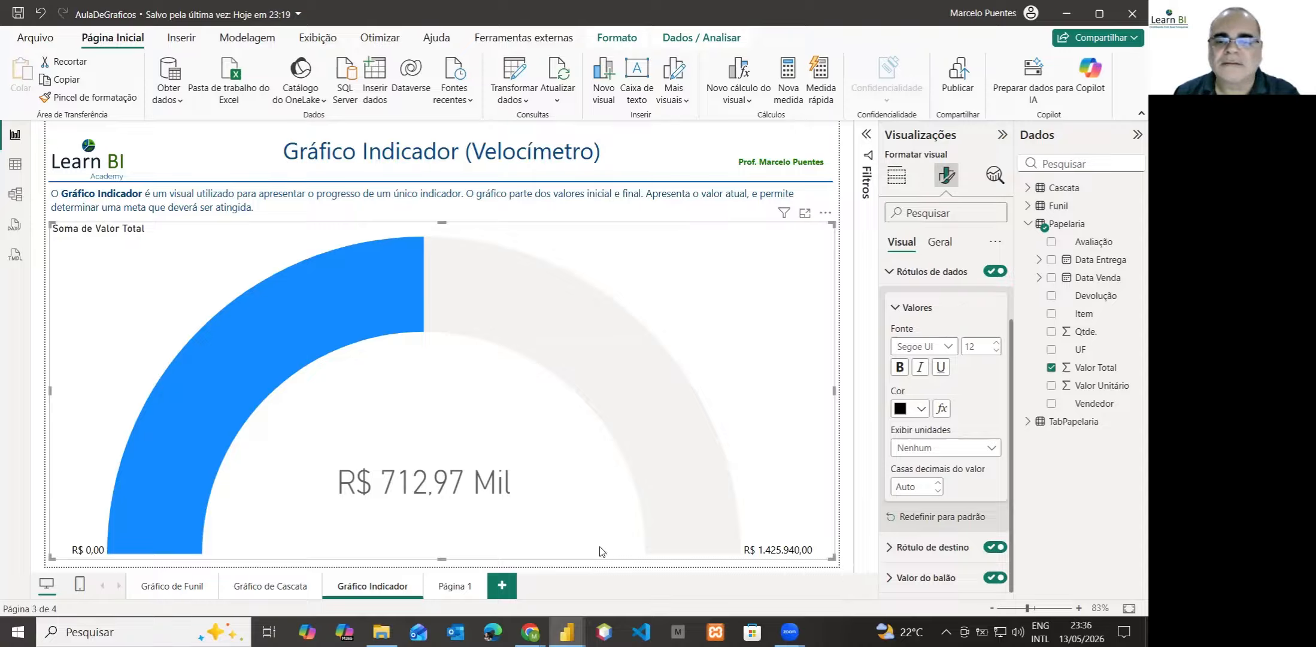
Set the colour of the gauge's callout value (Valor do balão) to black.
click(896, 307)
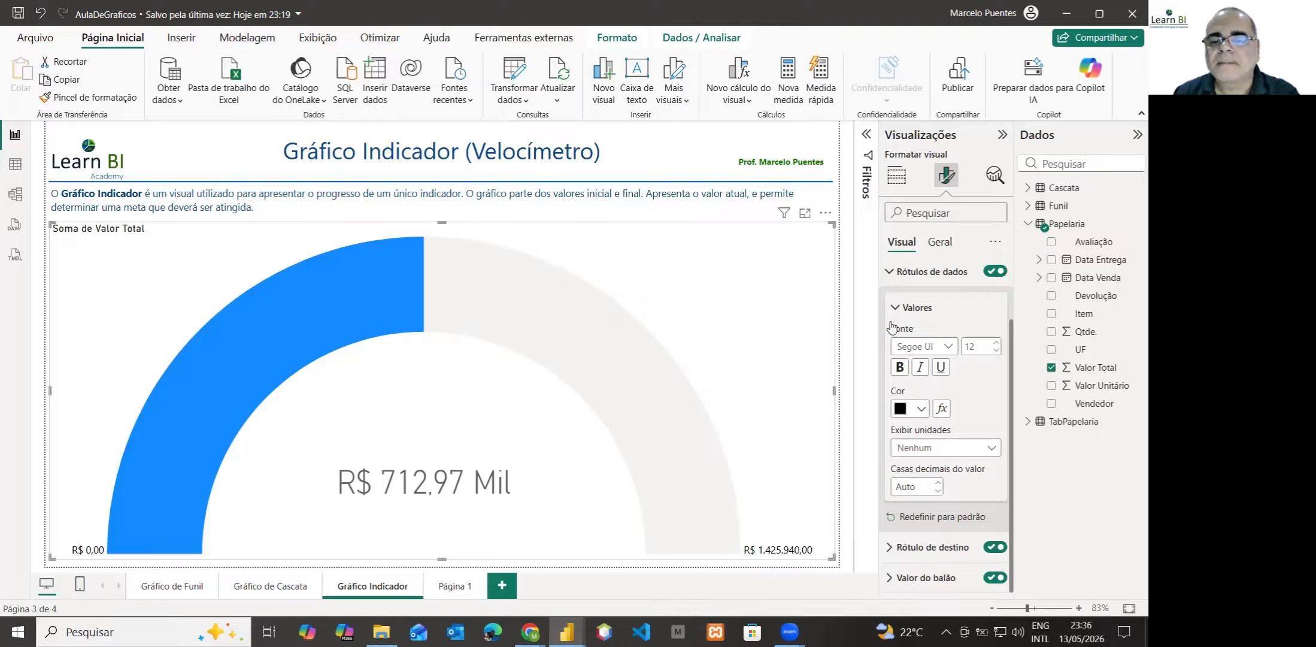
click(889, 340)
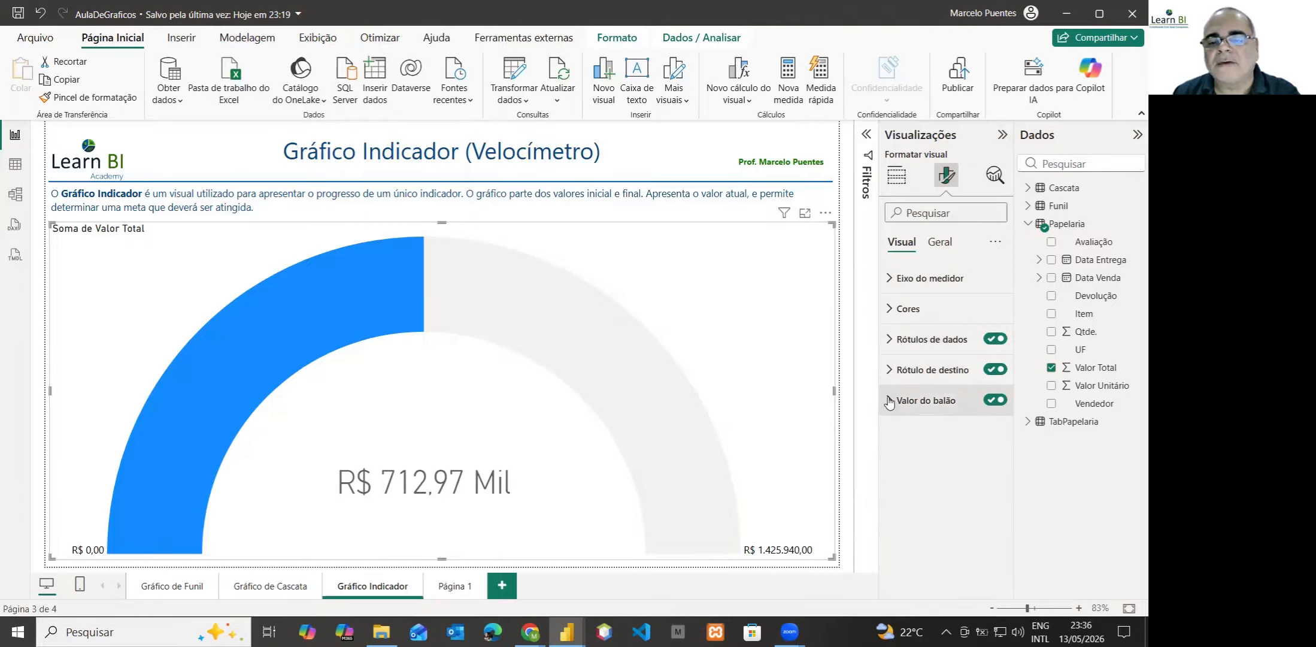
click(891, 401)
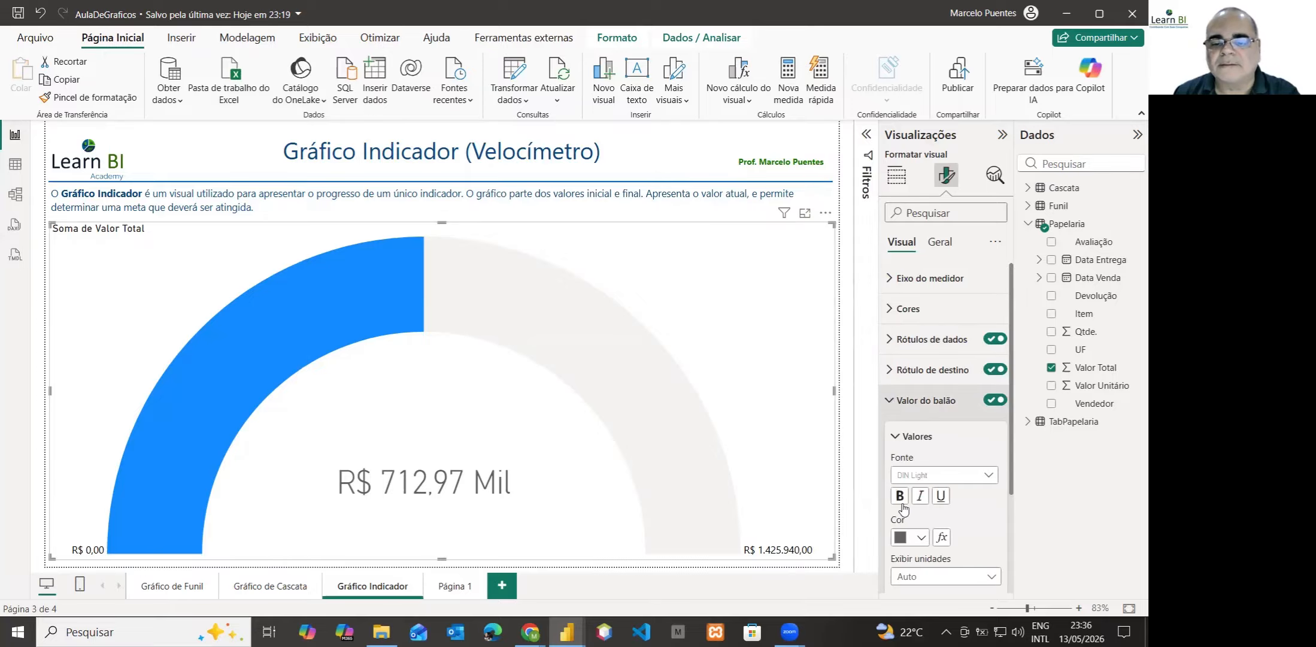
click(923, 537)
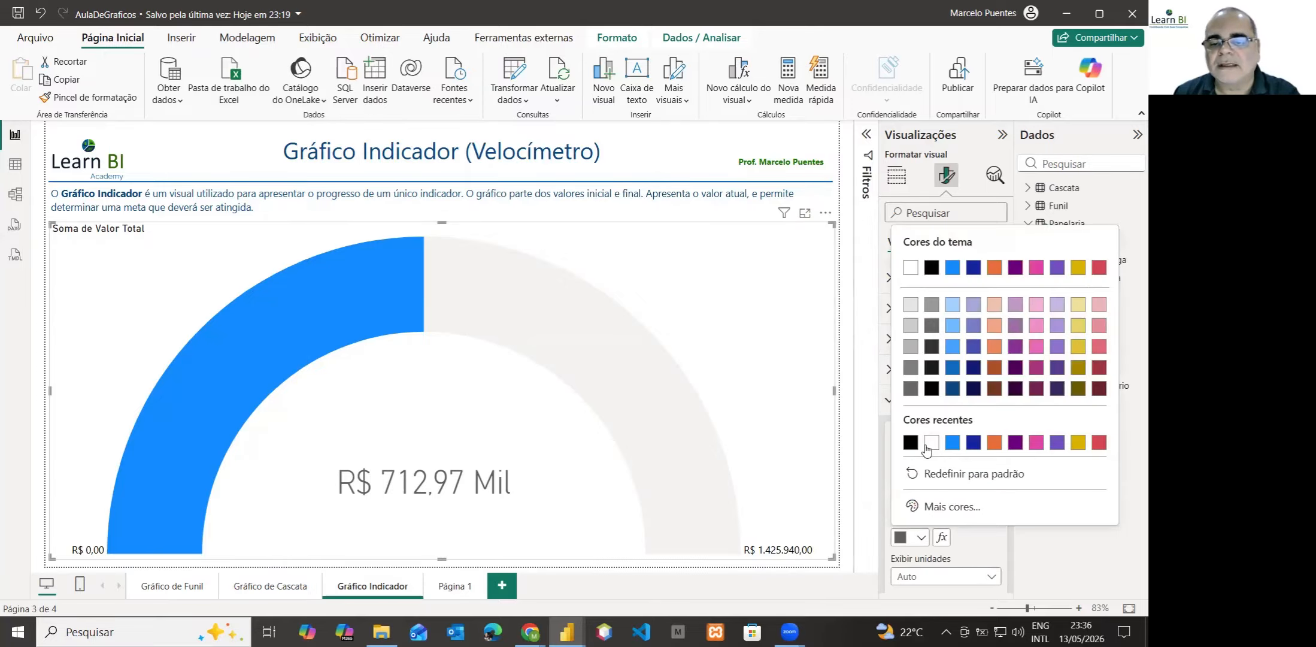
click(911, 440)
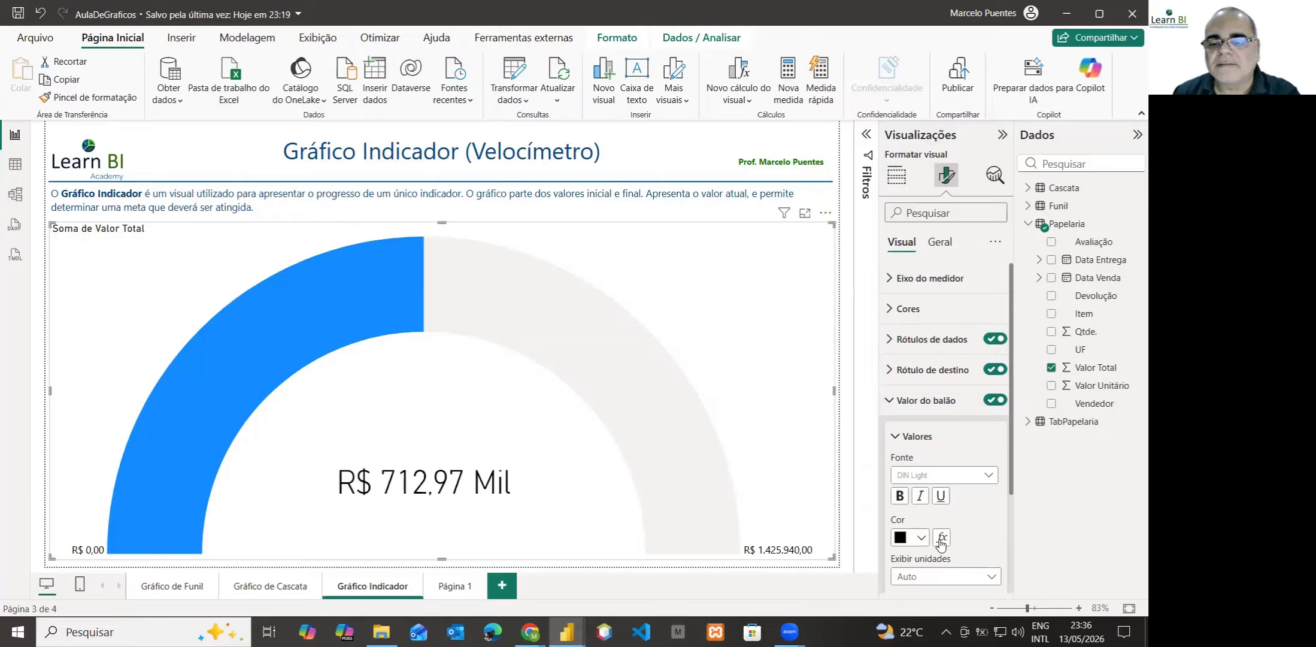
Set the display units of the gauge's callout value (Valor do balão) to Nenhum.
click(927, 578)
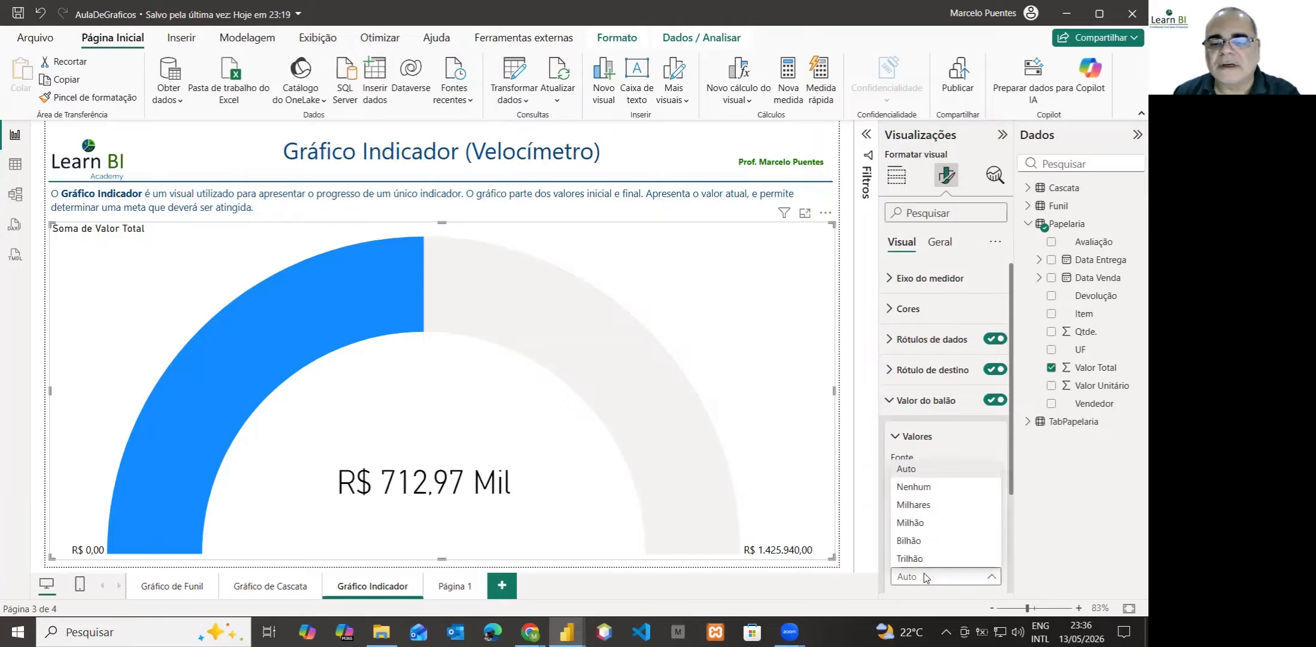
click(917, 489)
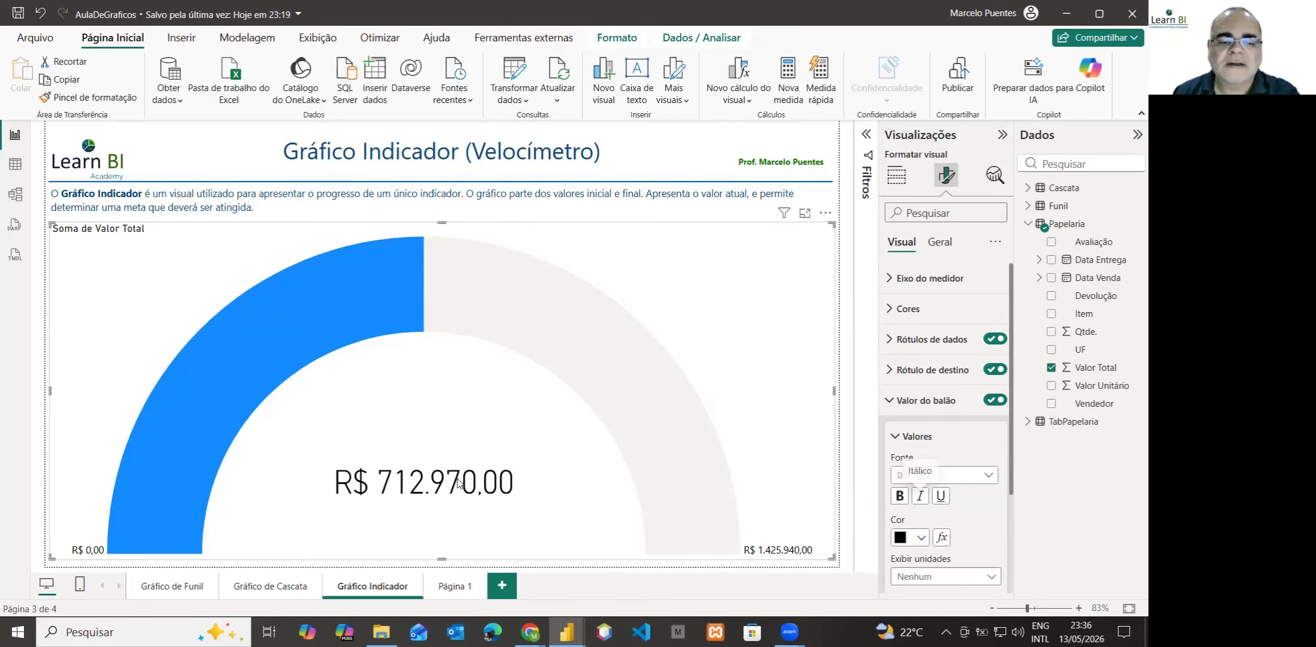
mouse_move(458, 480)
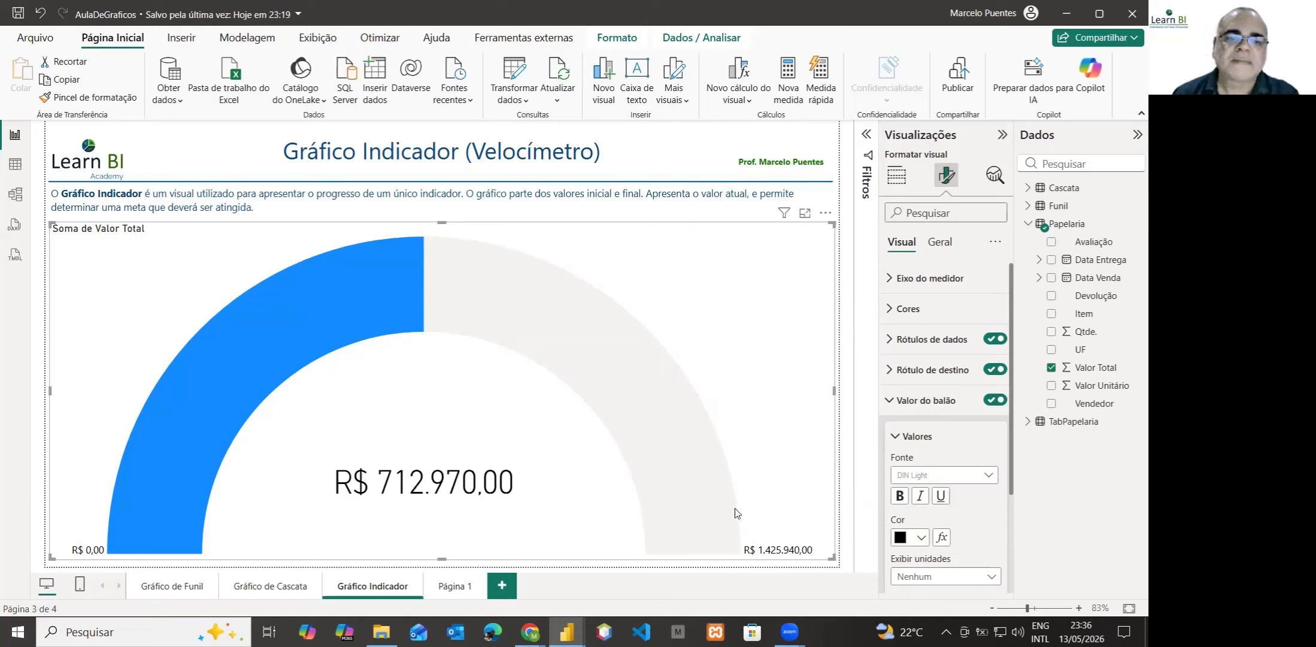
mouse_move(718, 497)
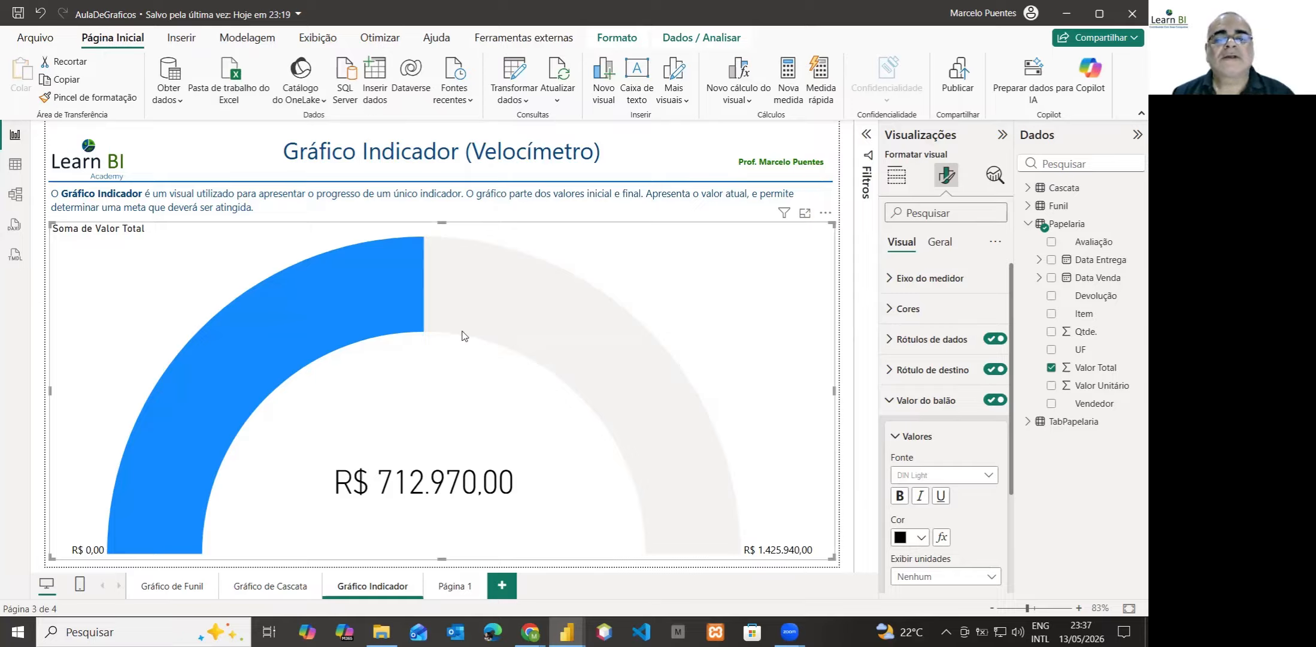
mouse_move(457, 335)
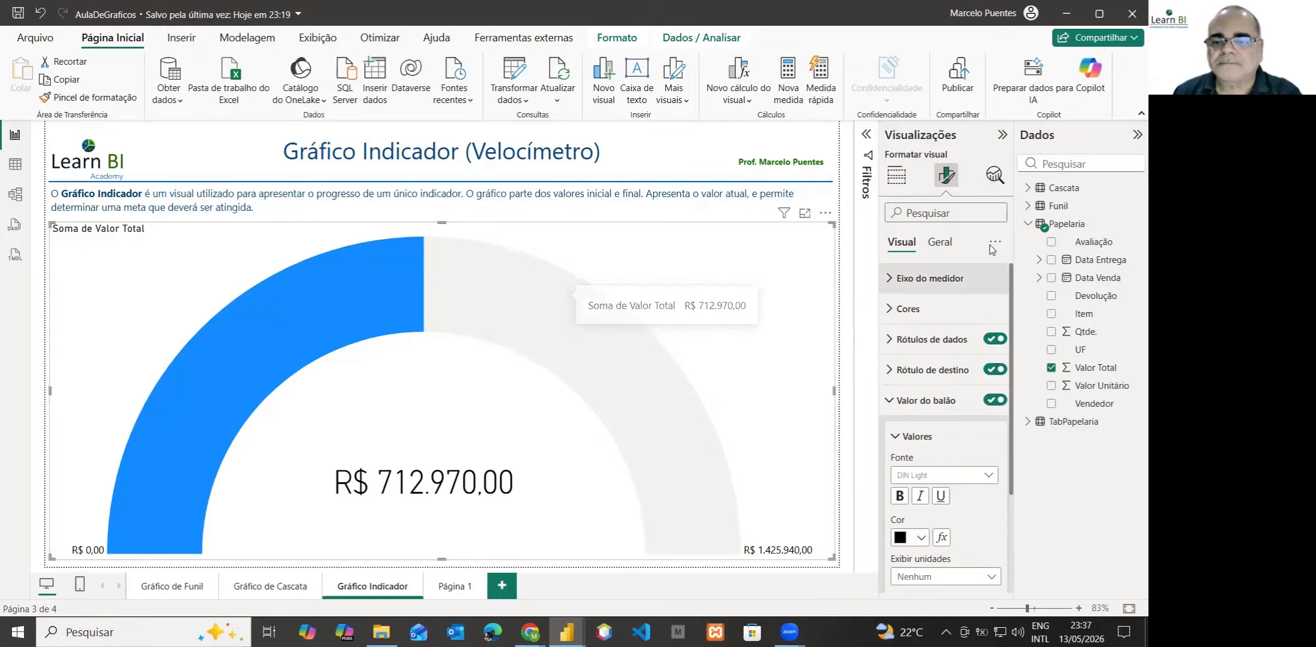
click(890, 400)
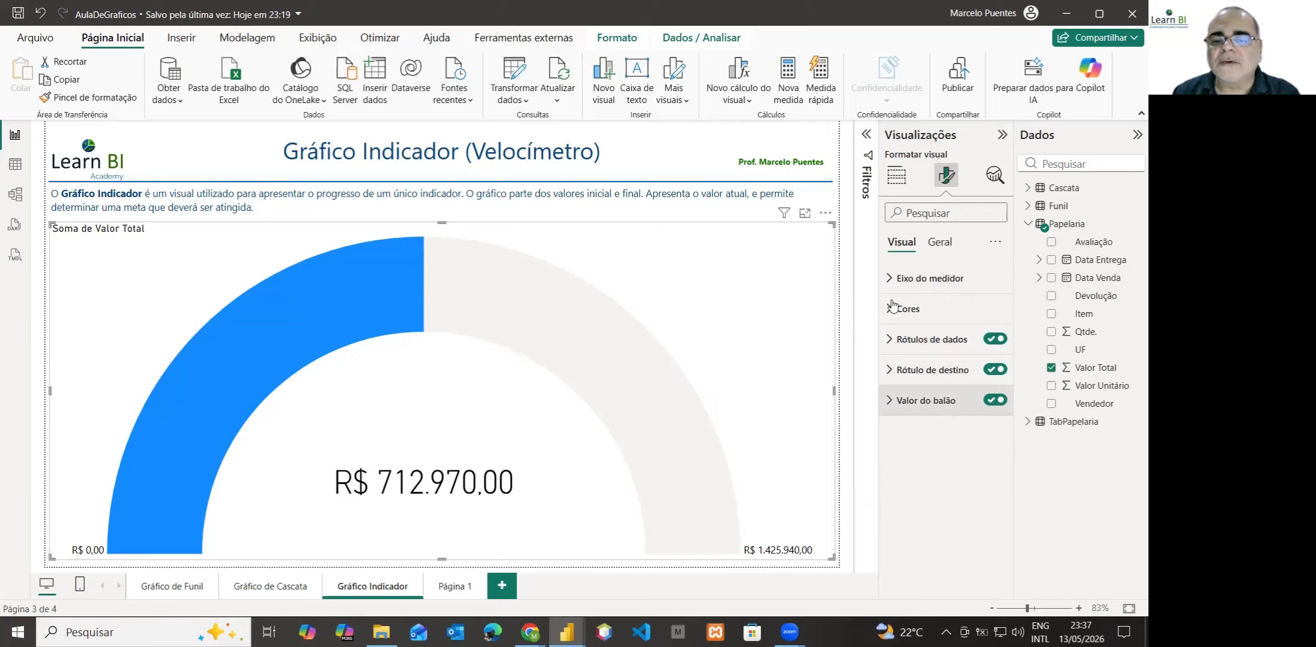
Replace the gauge's value field with Valor Total from the TabPapelaria table.
click(896, 177)
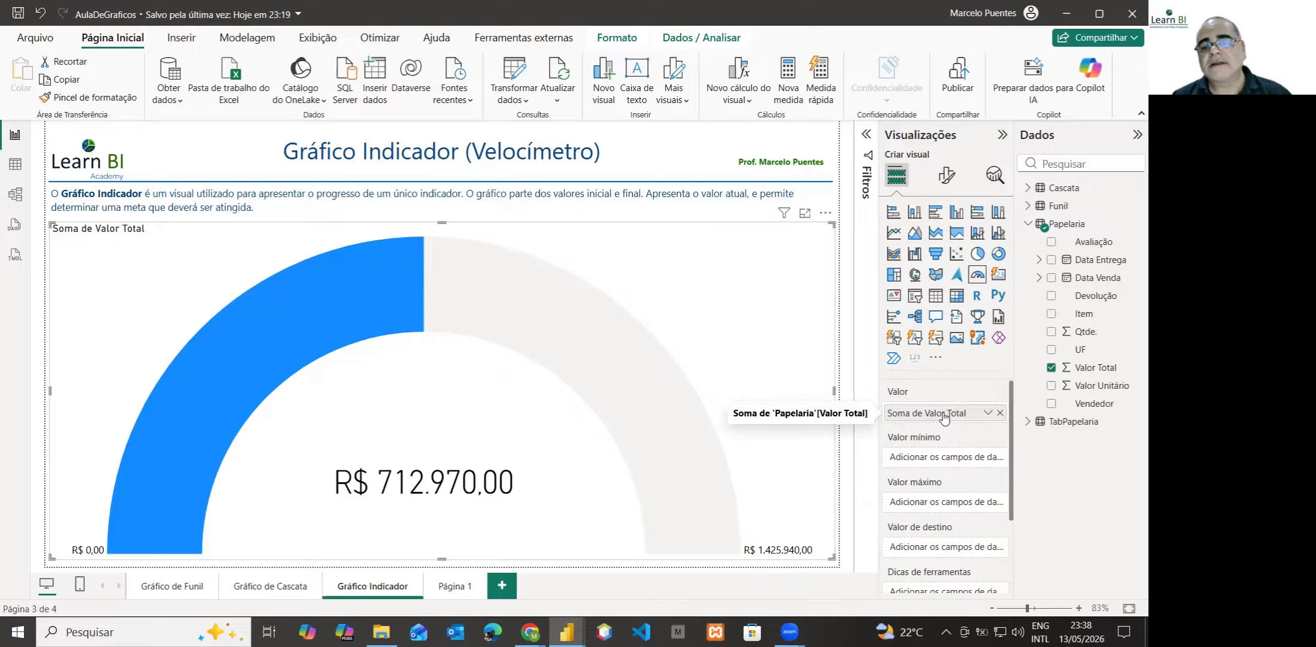
click(988, 415)
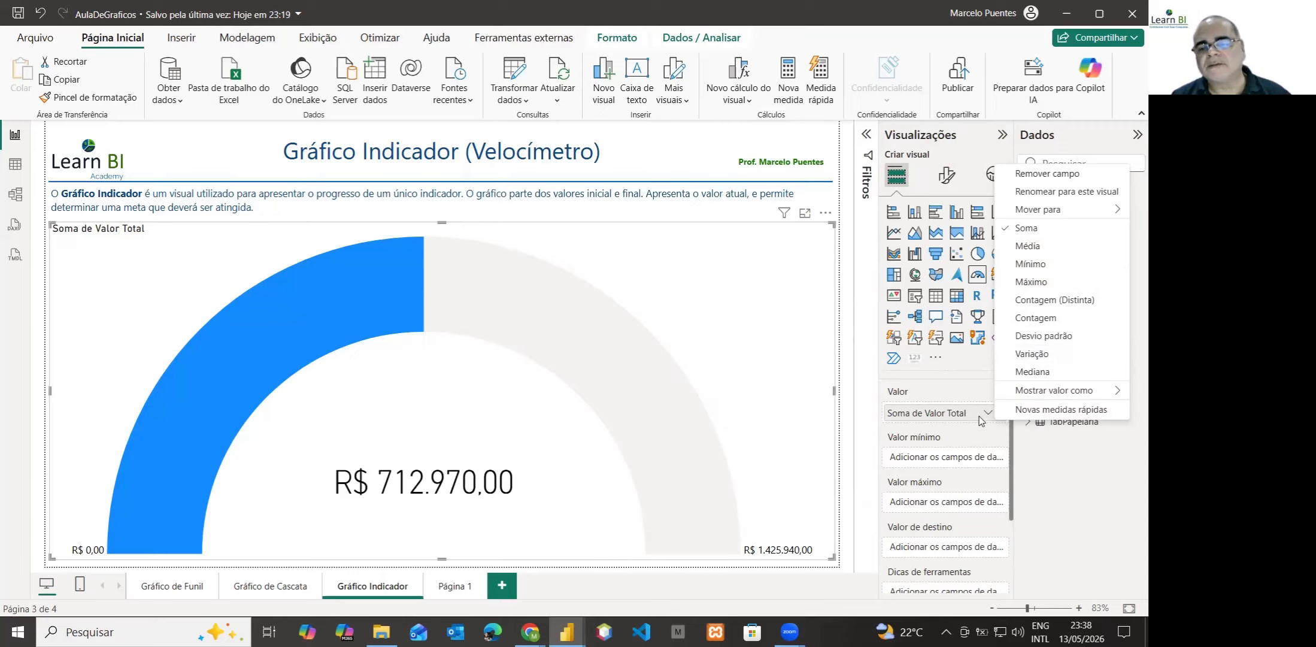
click(948, 463)
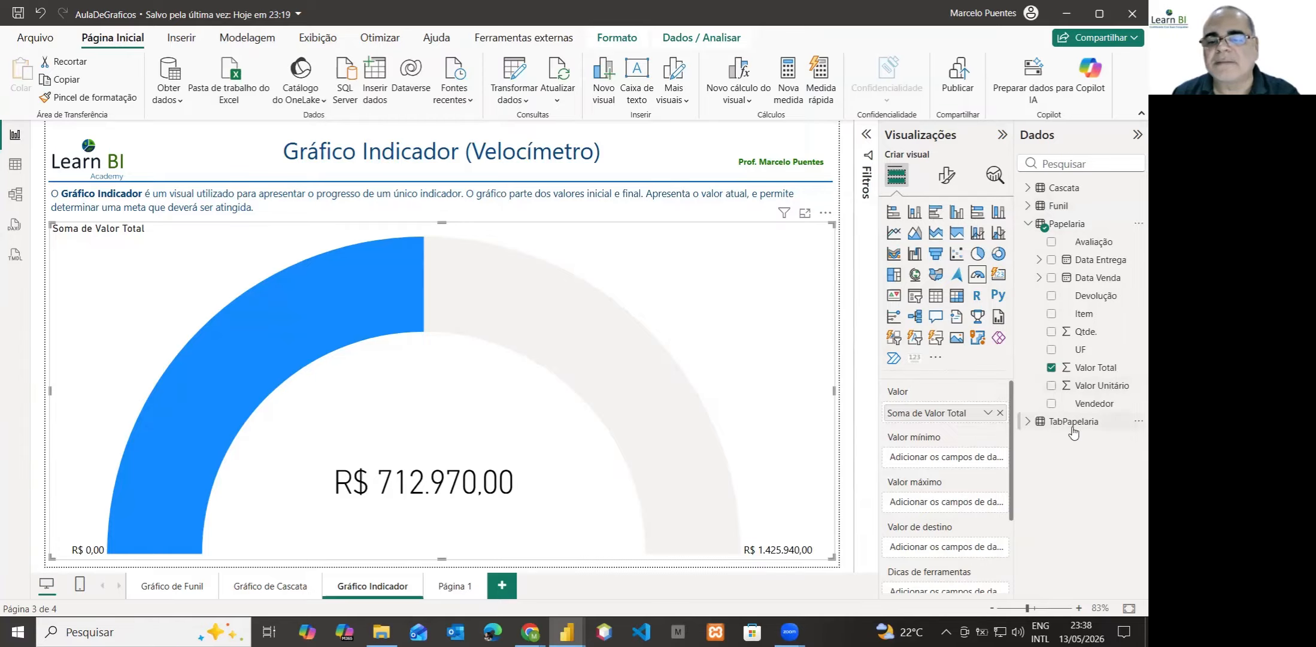
click(1000, 413)
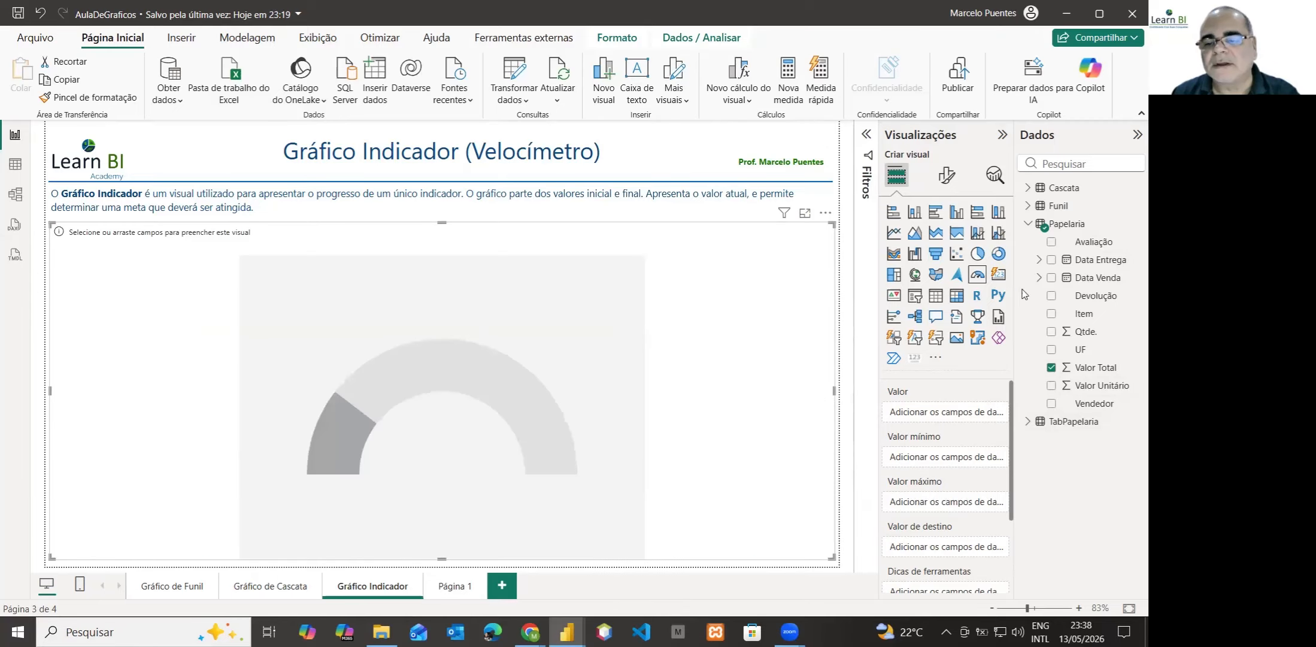
click(1028, 224)
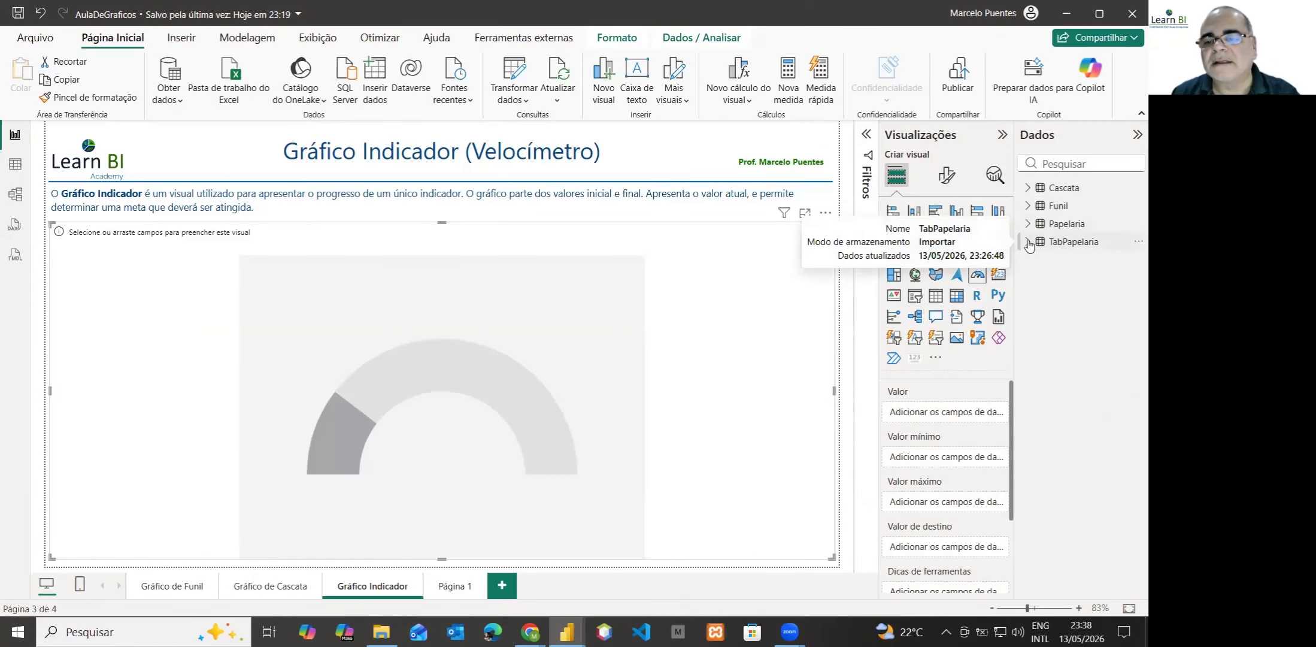
click(1029, 242)
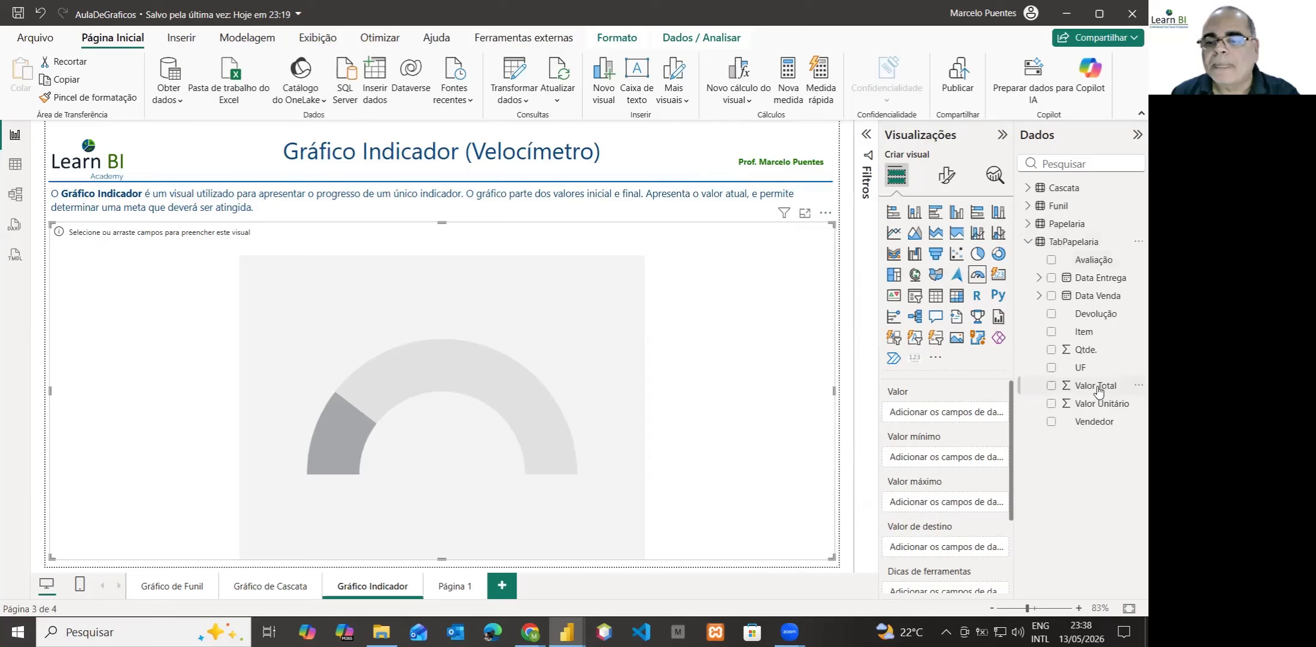
drag(1089, 386, 960, 416)
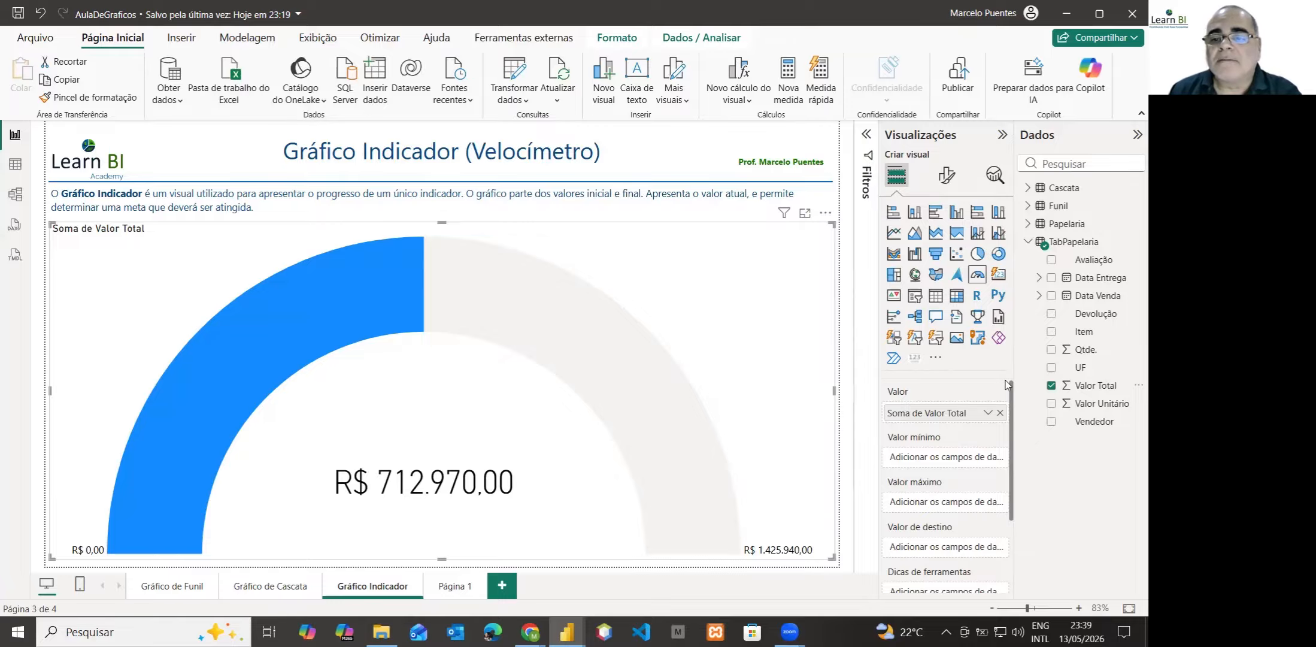
Create the measure Valor Mínimo = 250000 in the TabPapelaria table and assign it as the gauge's minimum value.
right_click(1067, 247)
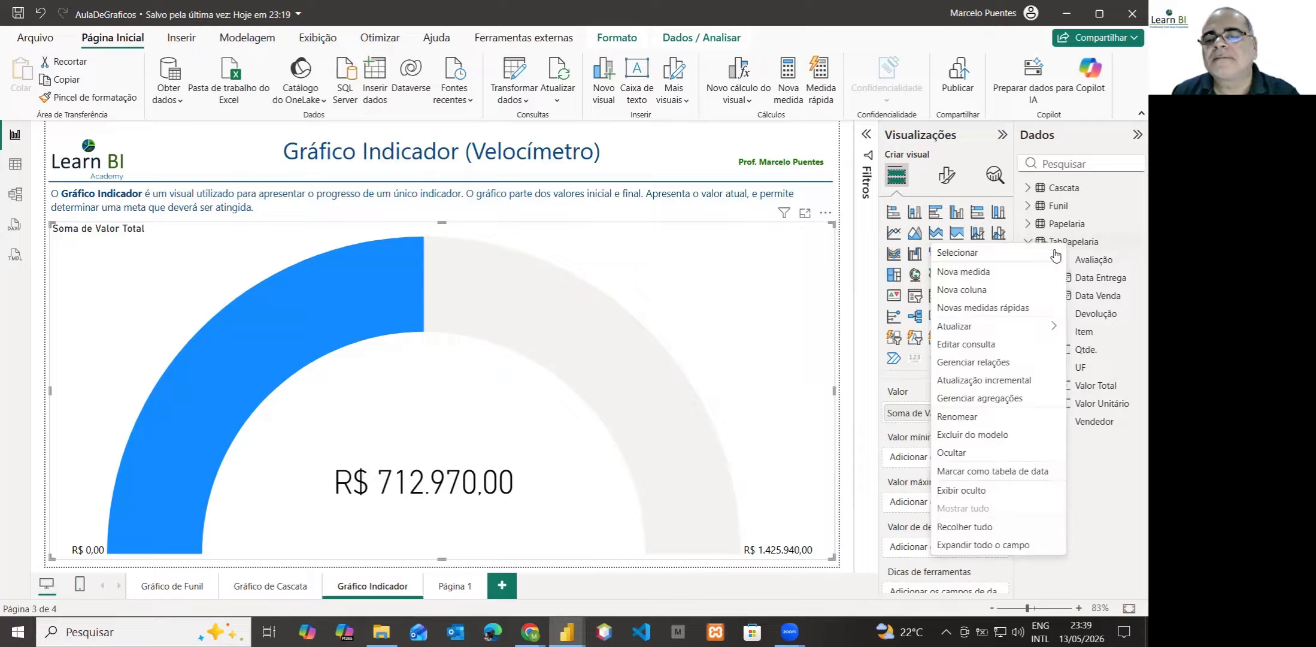
click(978, 277)
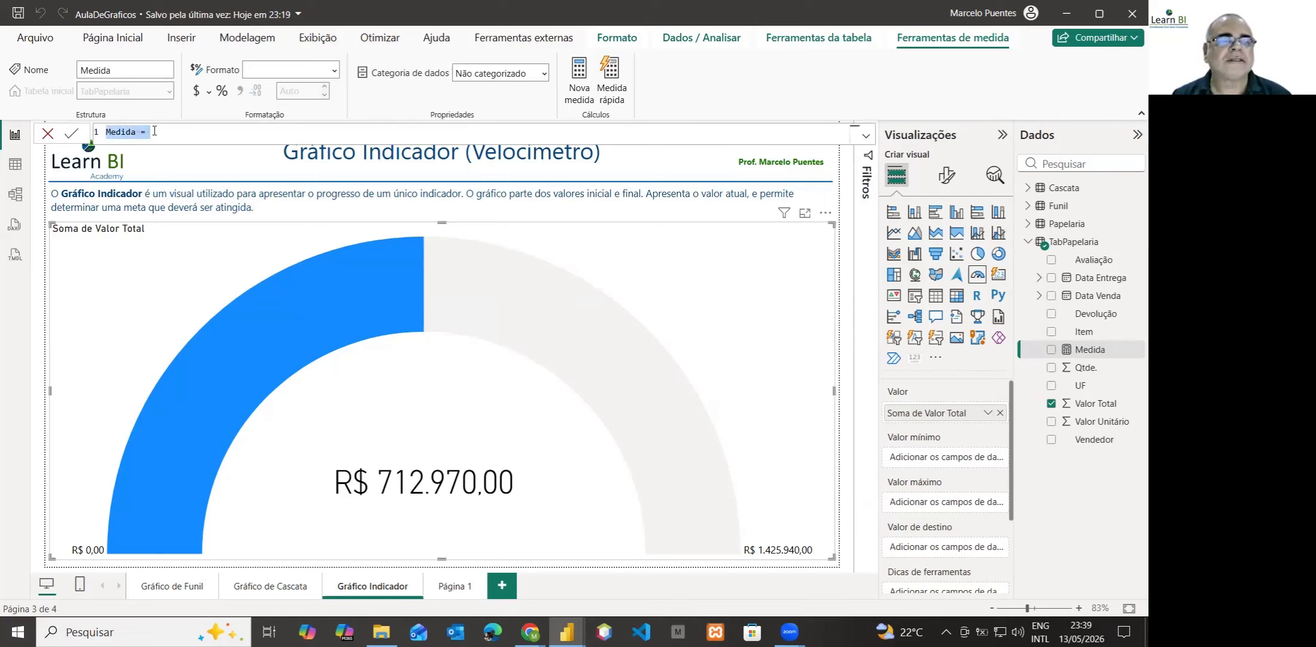
scroll(155, 130, up, 2)
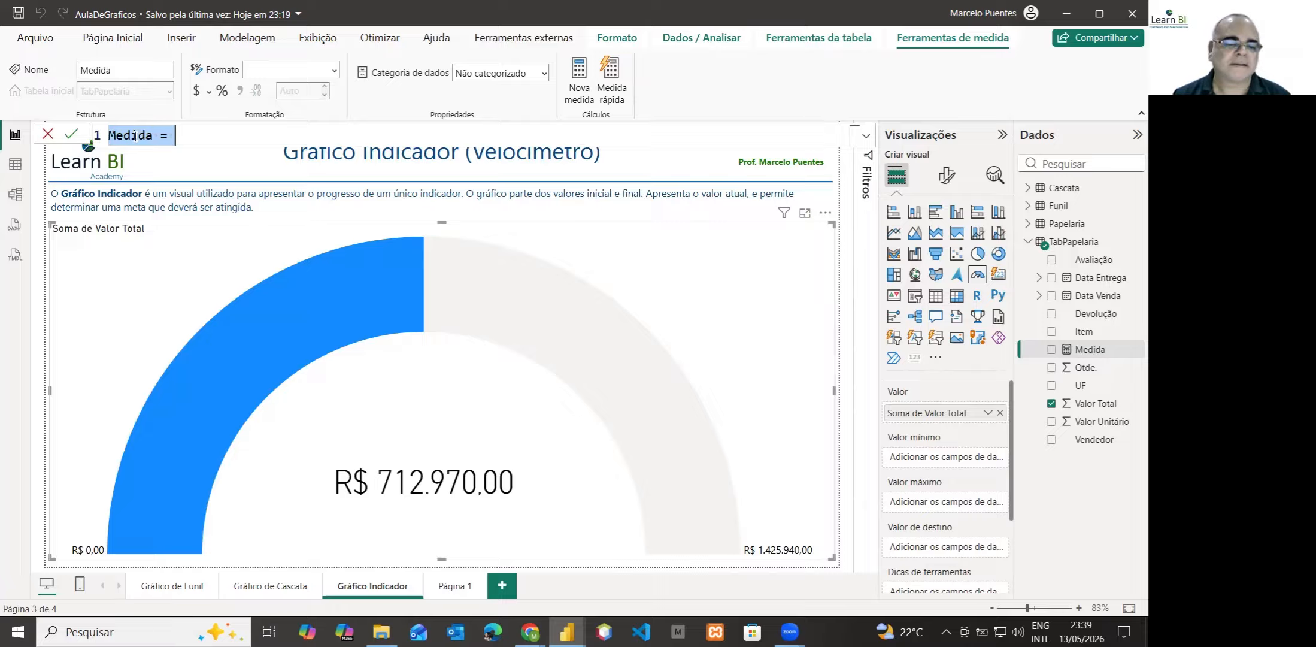
double_click(135, 135)
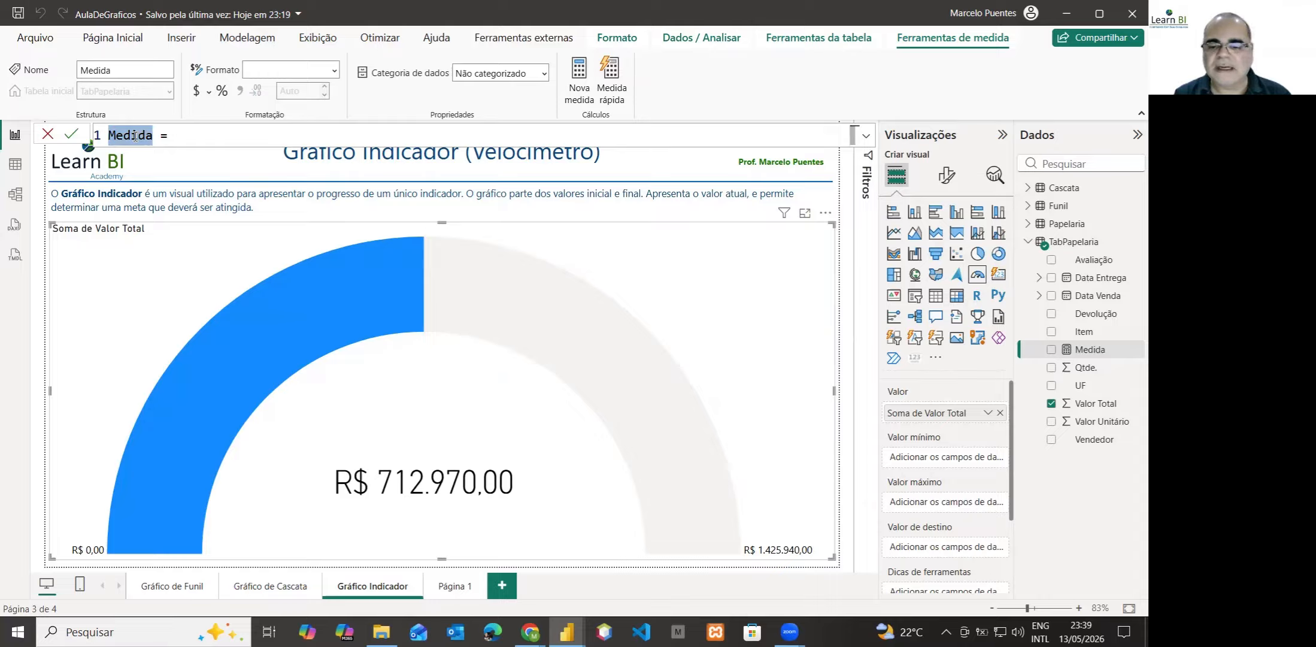
text(Va)
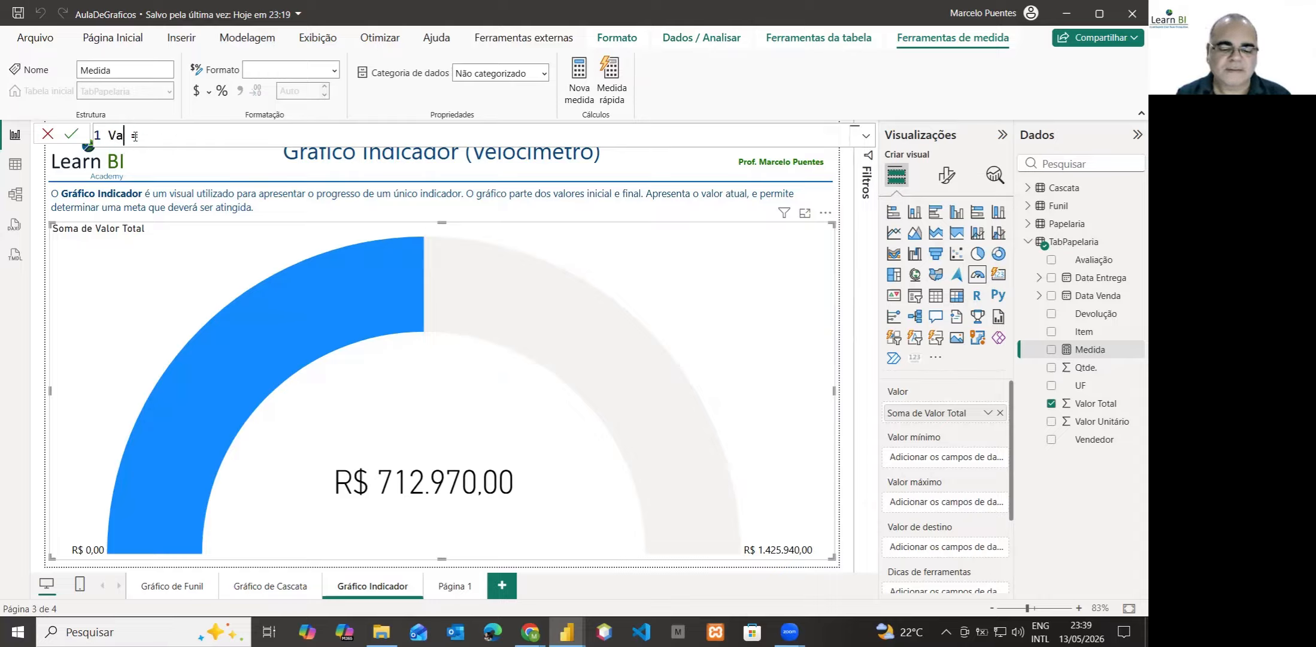
text(lor Mí)
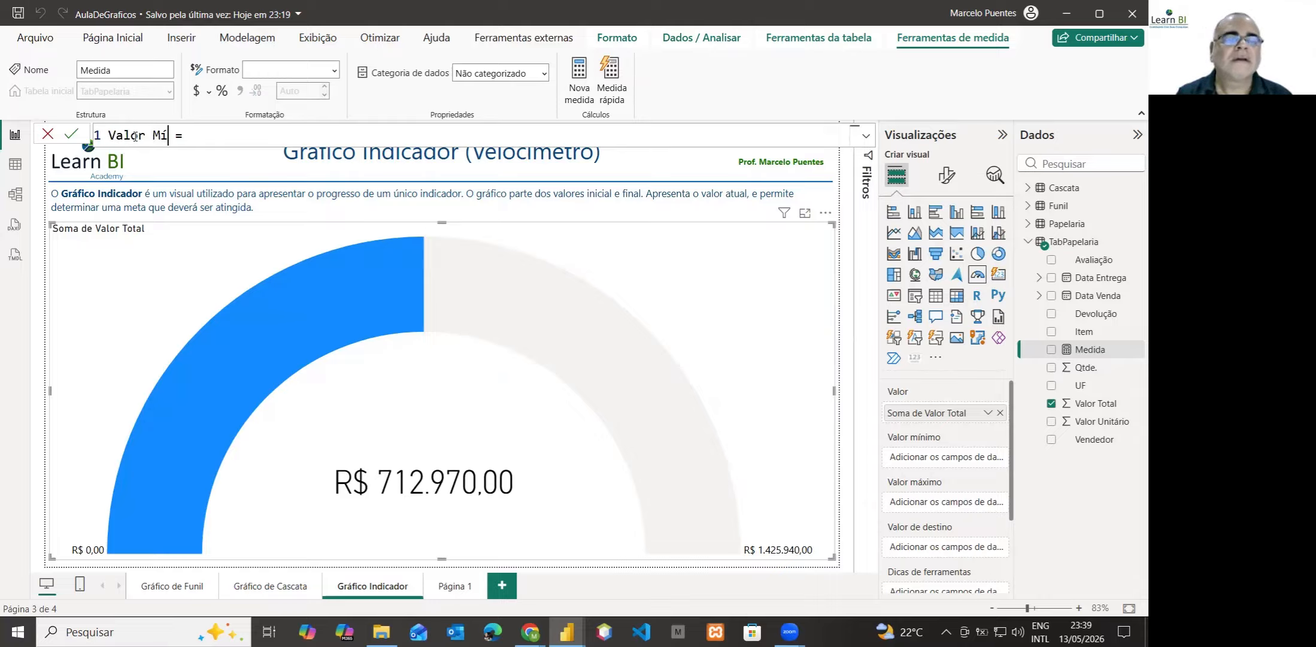
text(nimo)
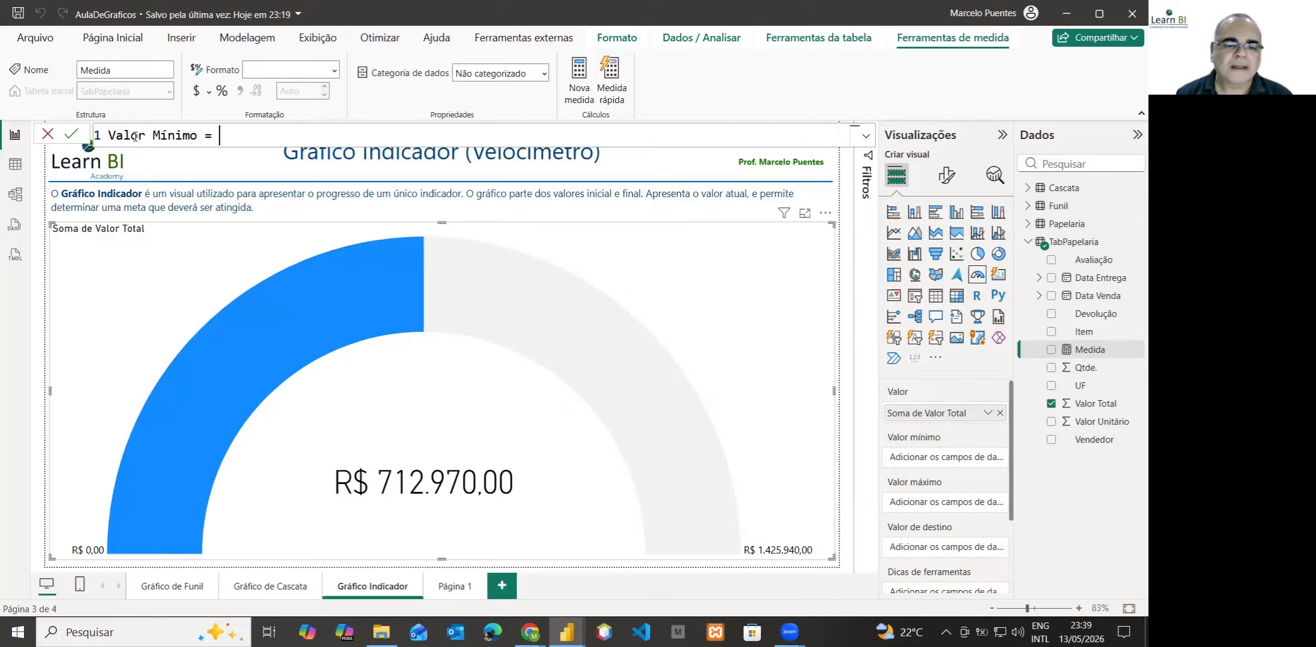
text(250)
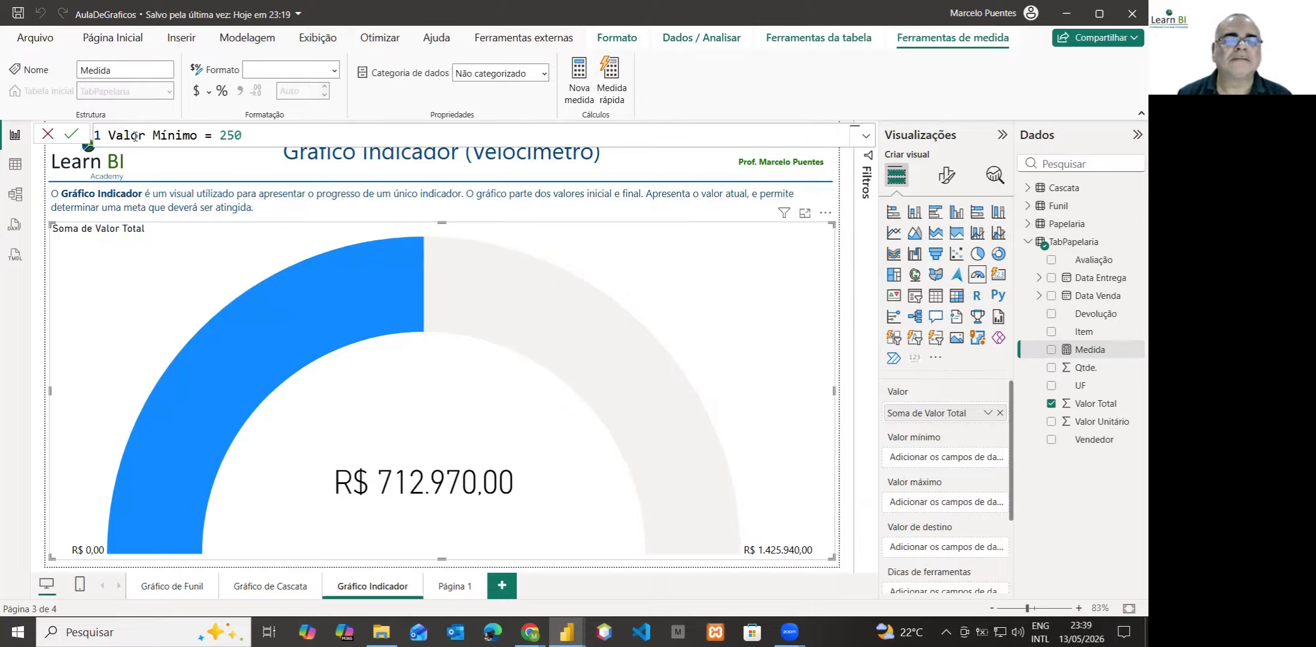
text(000)
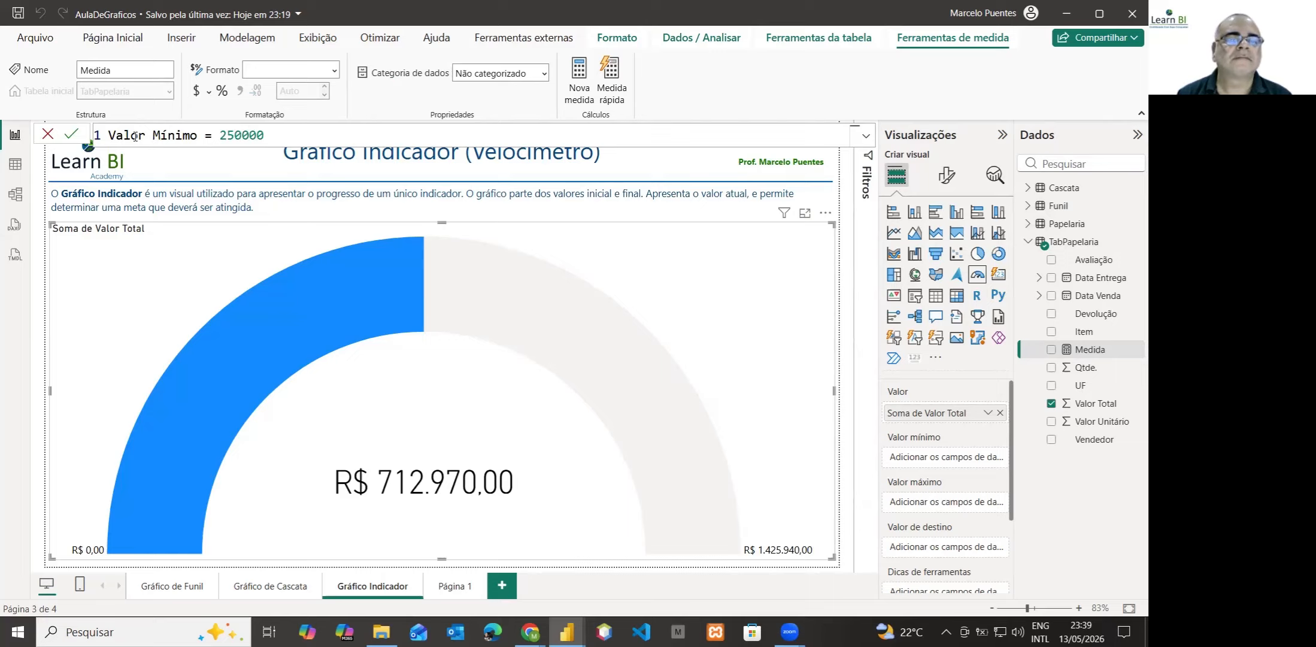
key(Return)
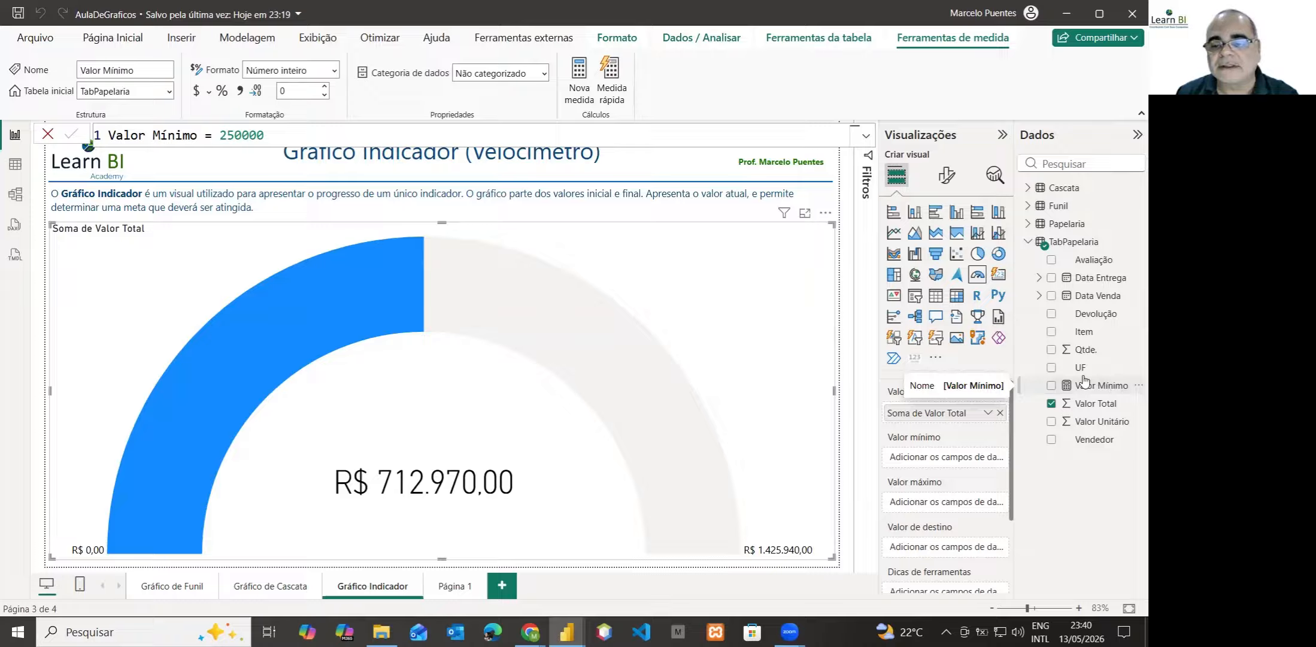
drag(1094, 390, 957, 463)
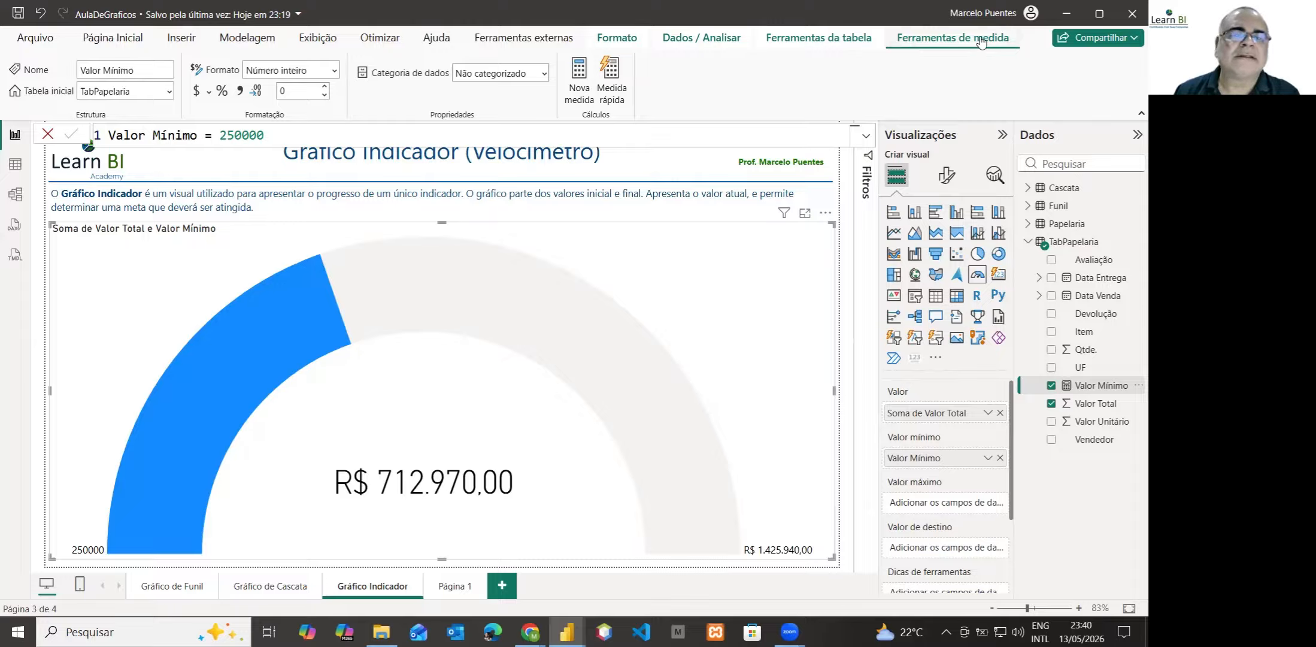
Format the Valor Mínimo measure as Moeda with the currency symbol R$ Português (Brasil).
click(335, 72)
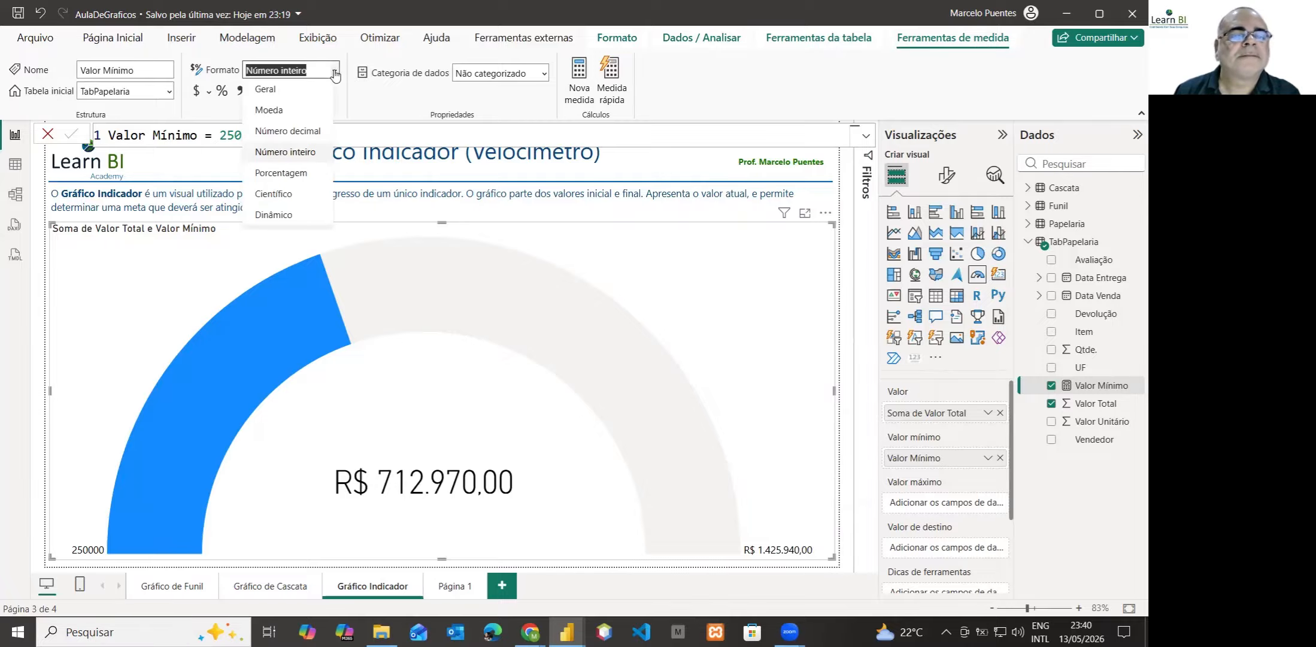
click(273, 111)
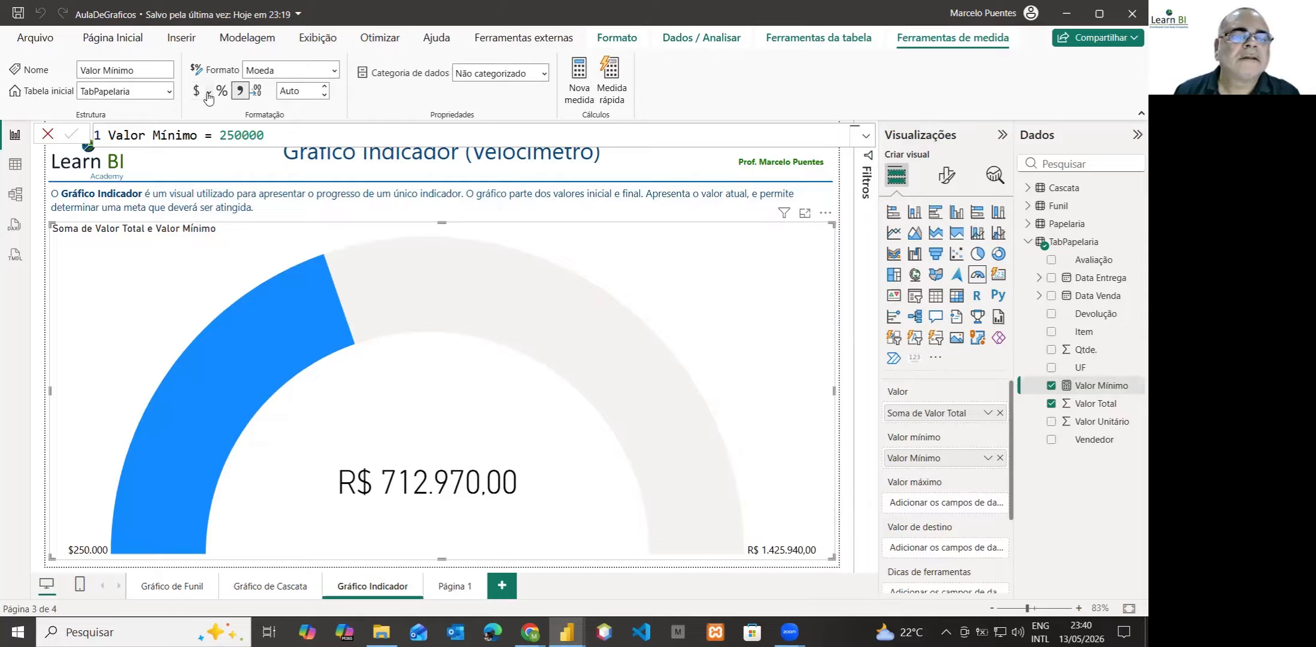
click(208, 92)
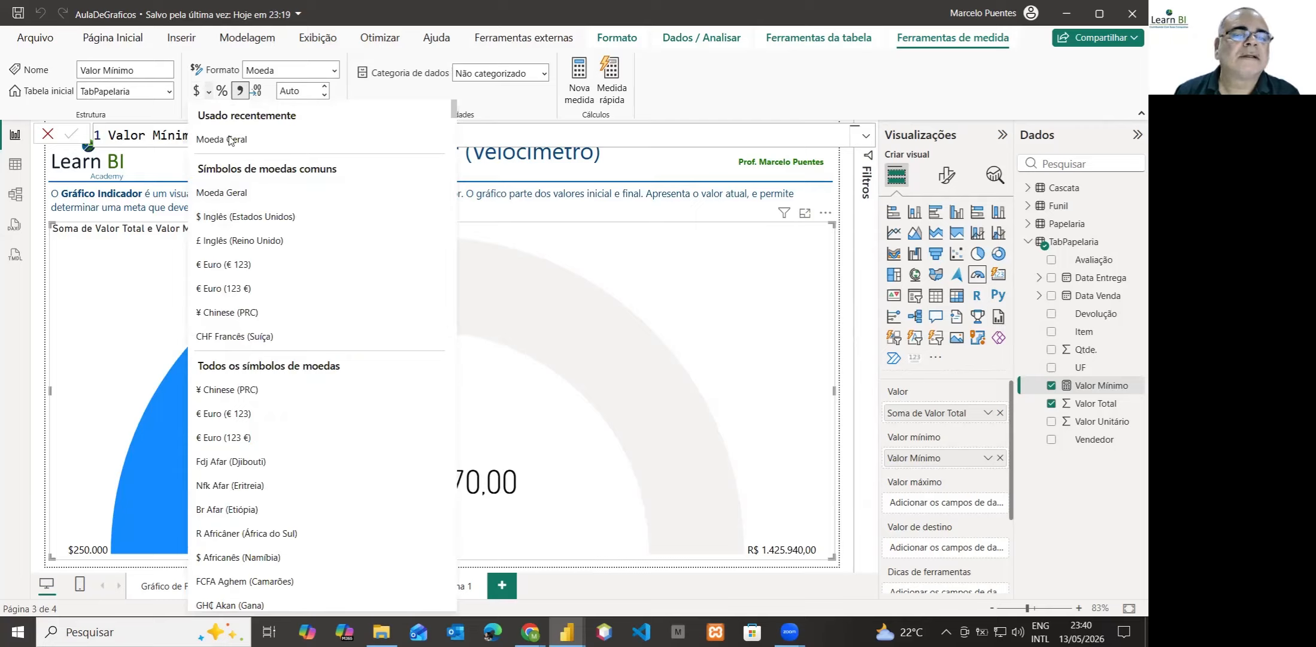
scroll(277, 327, down, 10)
scroll(284, 317, down, 10)
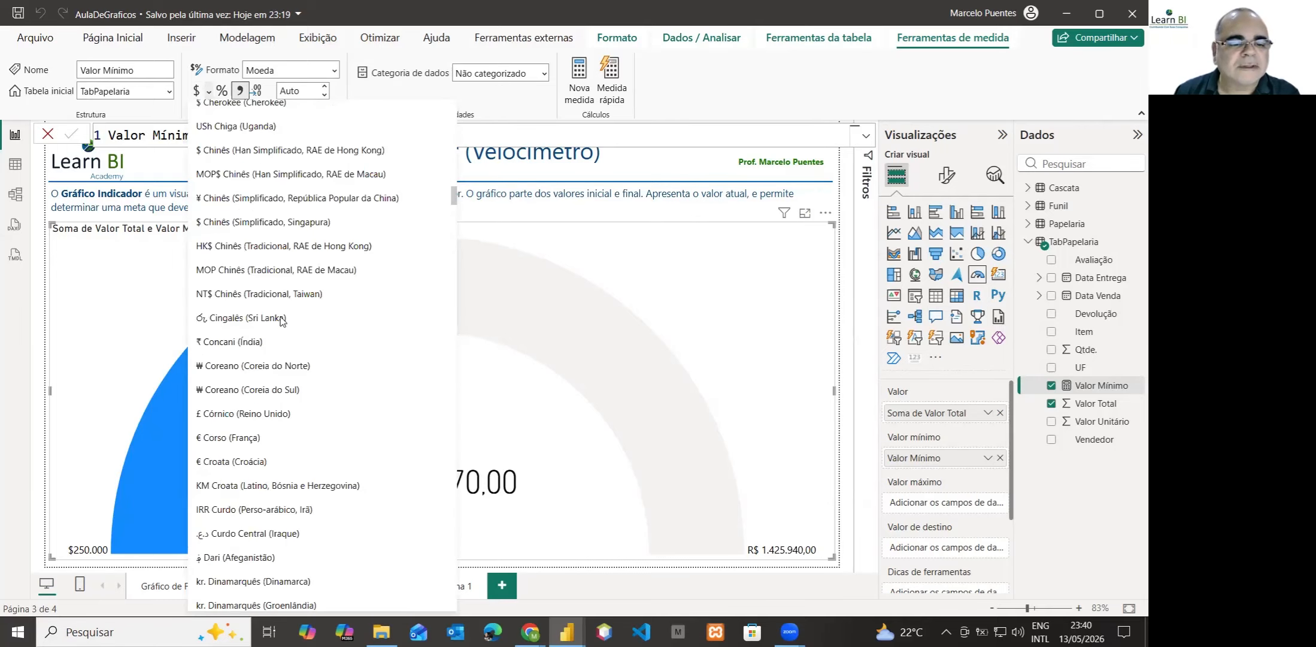
scroll(284, 315, down, 10)
scroll(287, 306, down, 10)
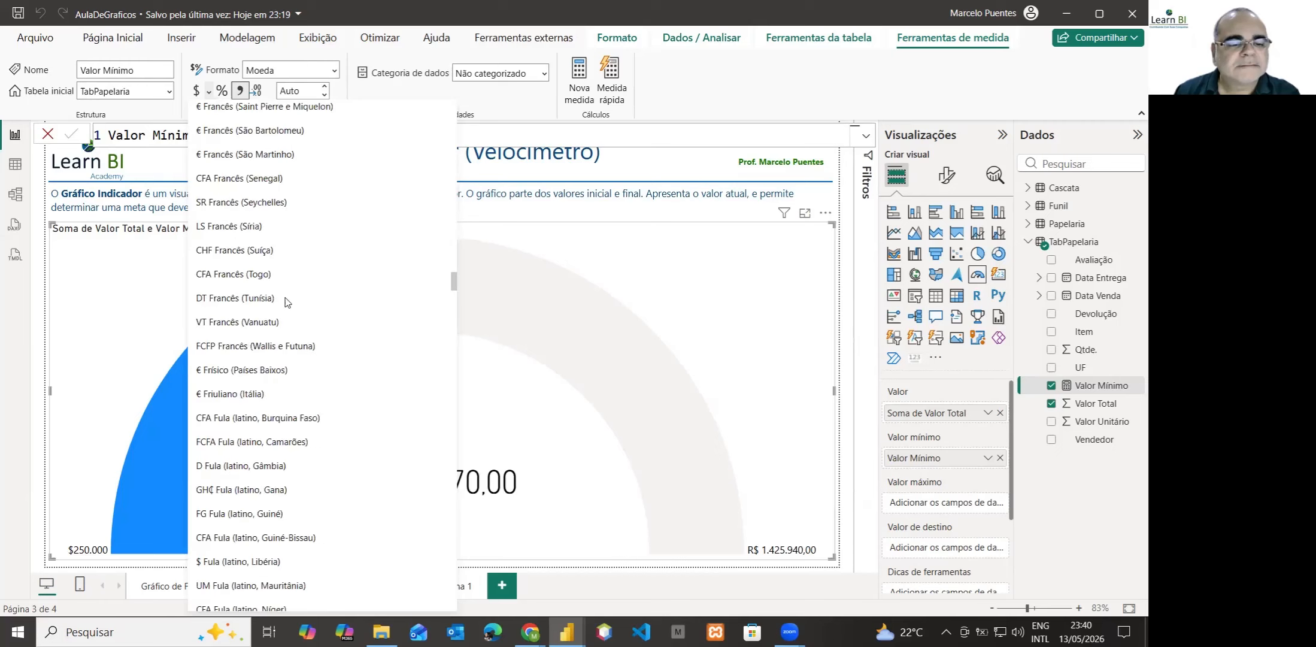
scroll(286, 299, down, 15)
scroll(279, 318, down, 5)
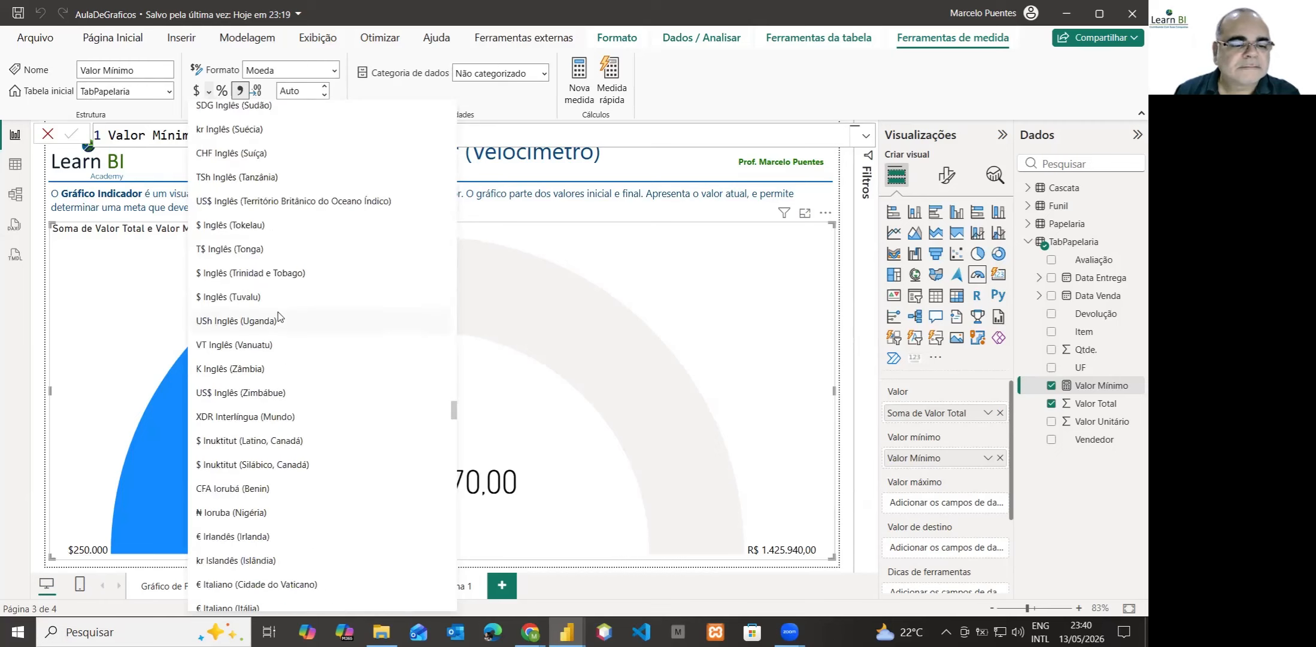
scroll(277, 316, down, 10)
scroll(277, 313, down, 10)
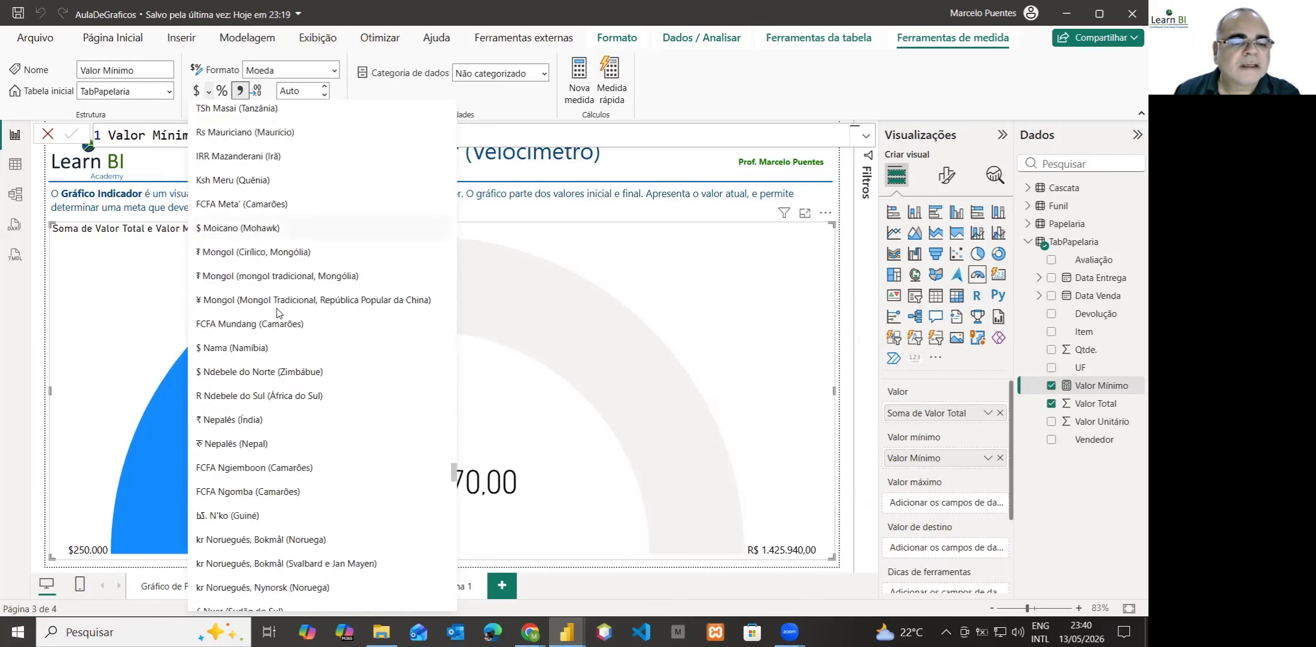
scroll(276, 312, down, 5)
scroll(277, 311, down, 3)
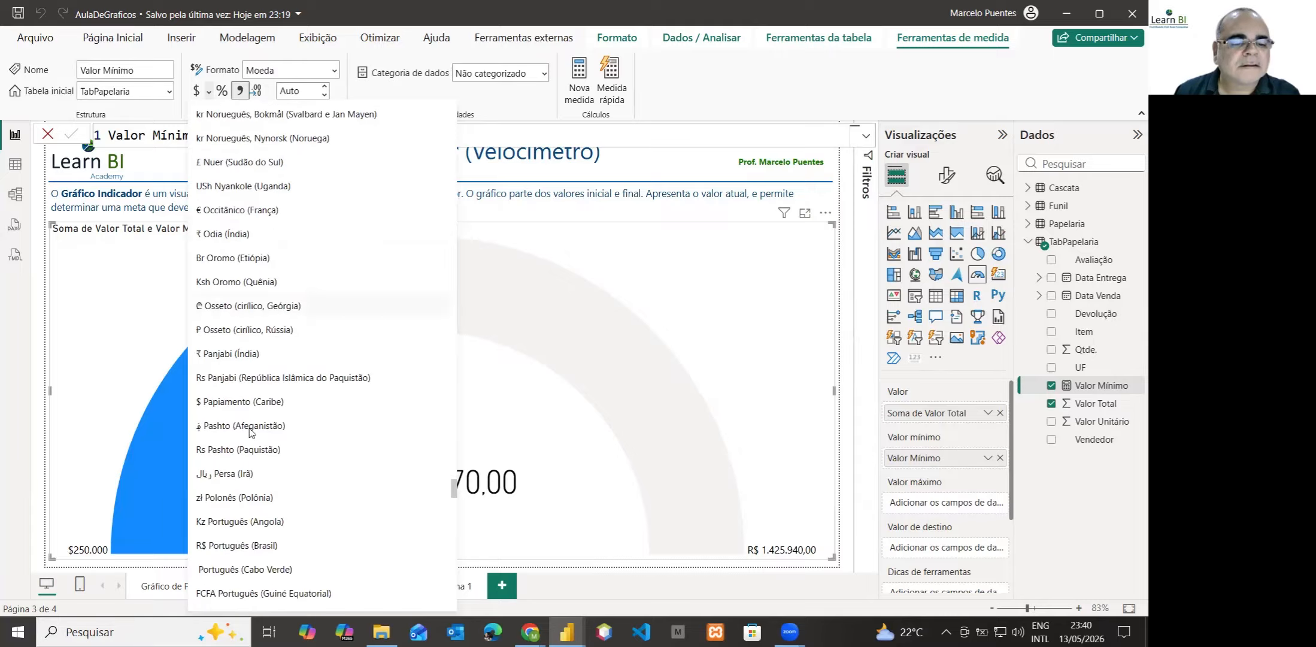
click(240, 546)
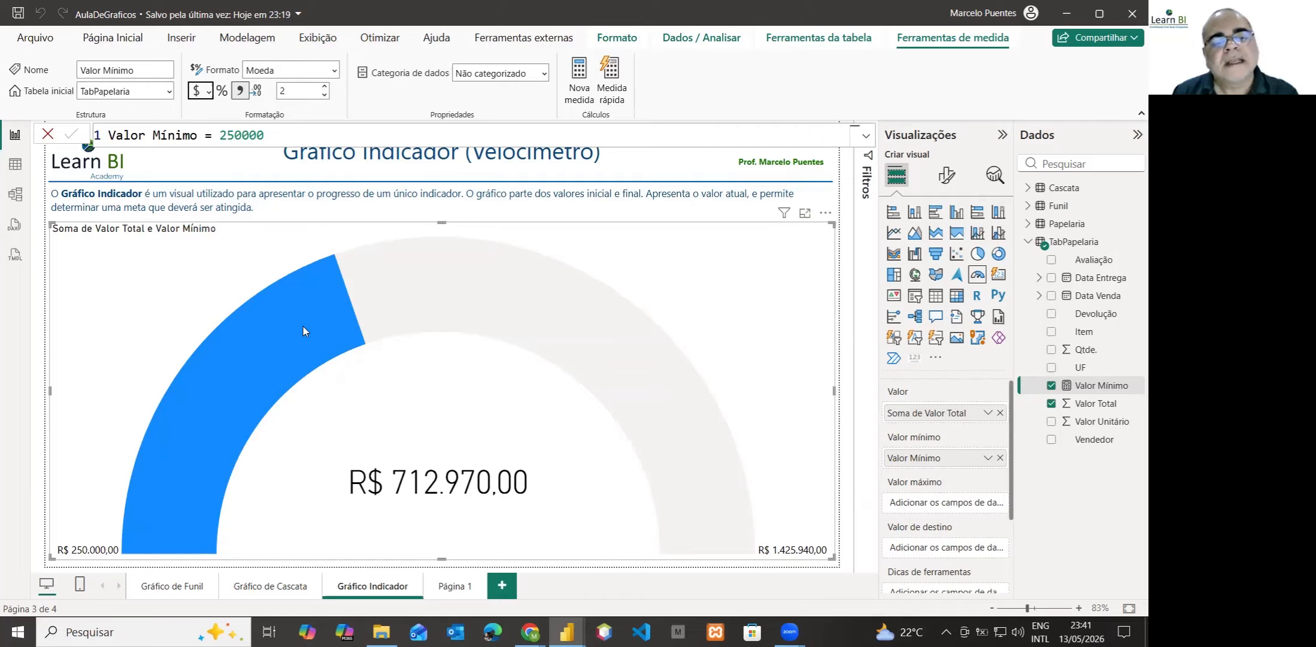
mouse_move(303, 325)
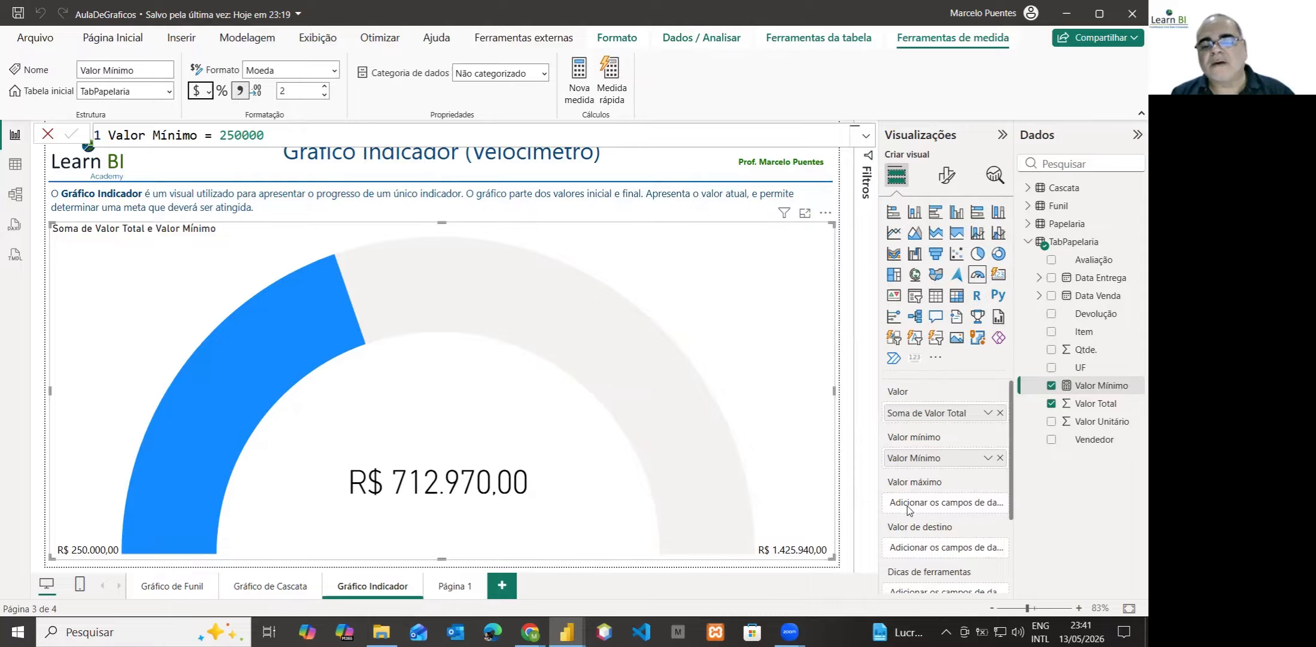
Create the measure Valor Máximo = 1250000 in the TabPapelaria table and assign it as the gauge's maximum value.
right_click(1060, 245)
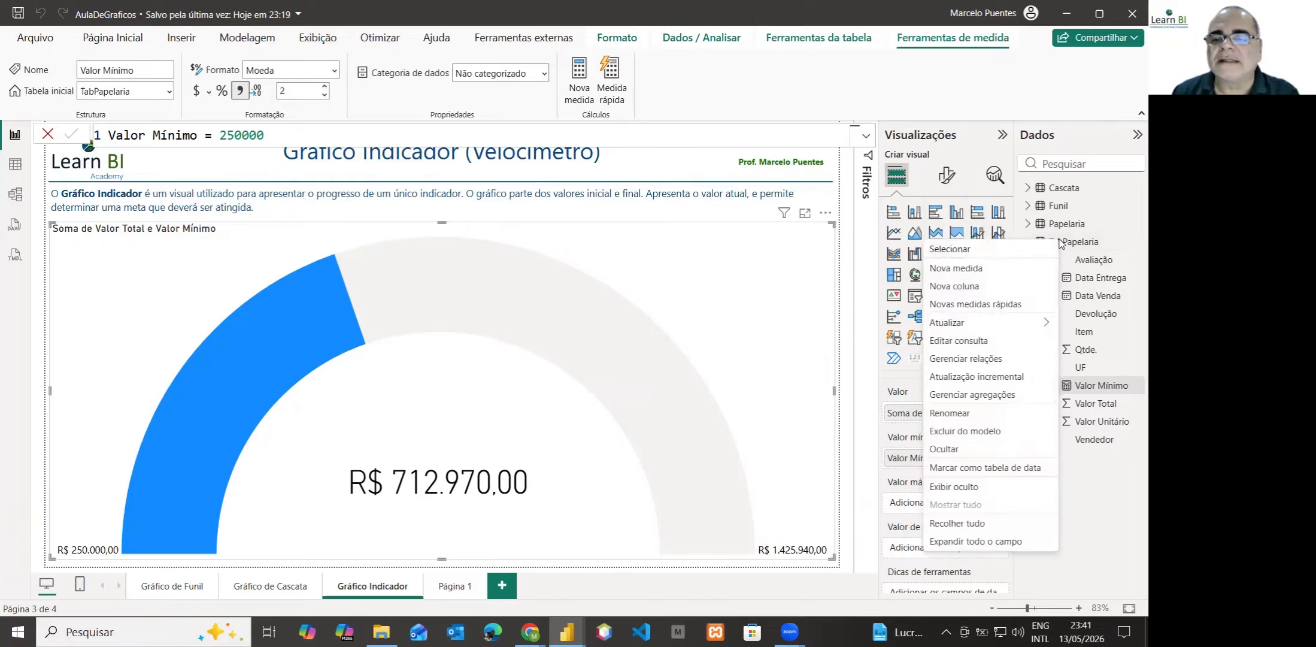
key(Escape)
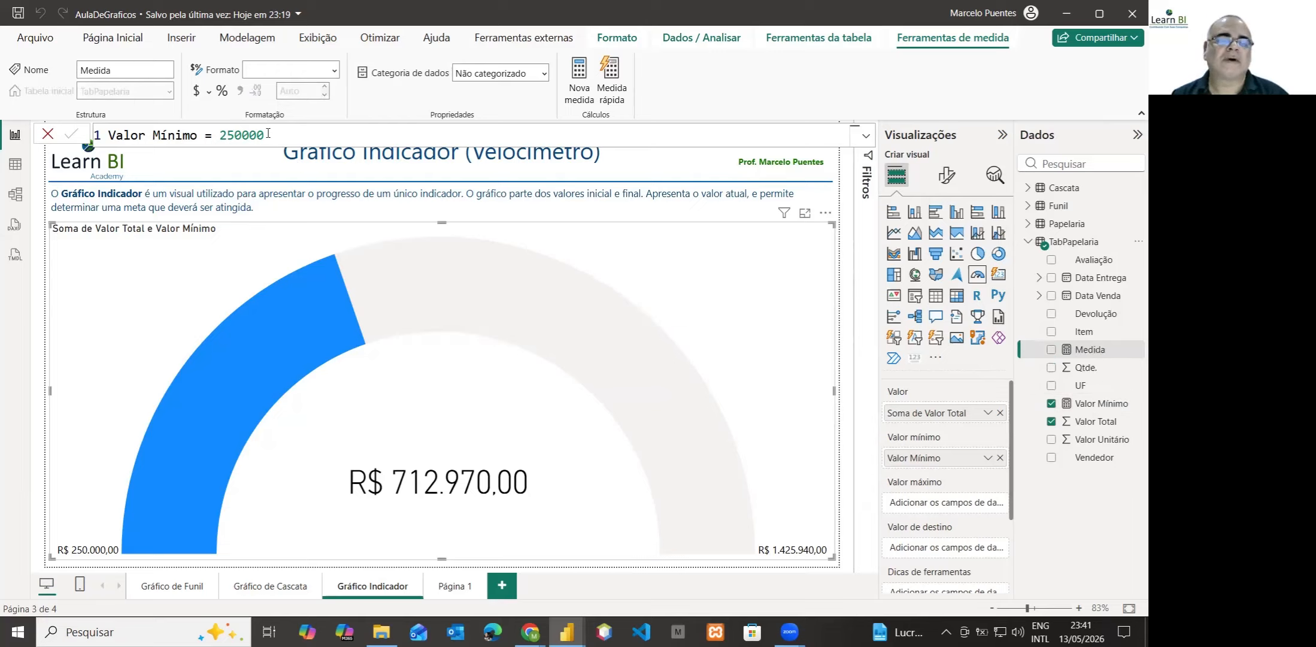
double_click(134, 136)
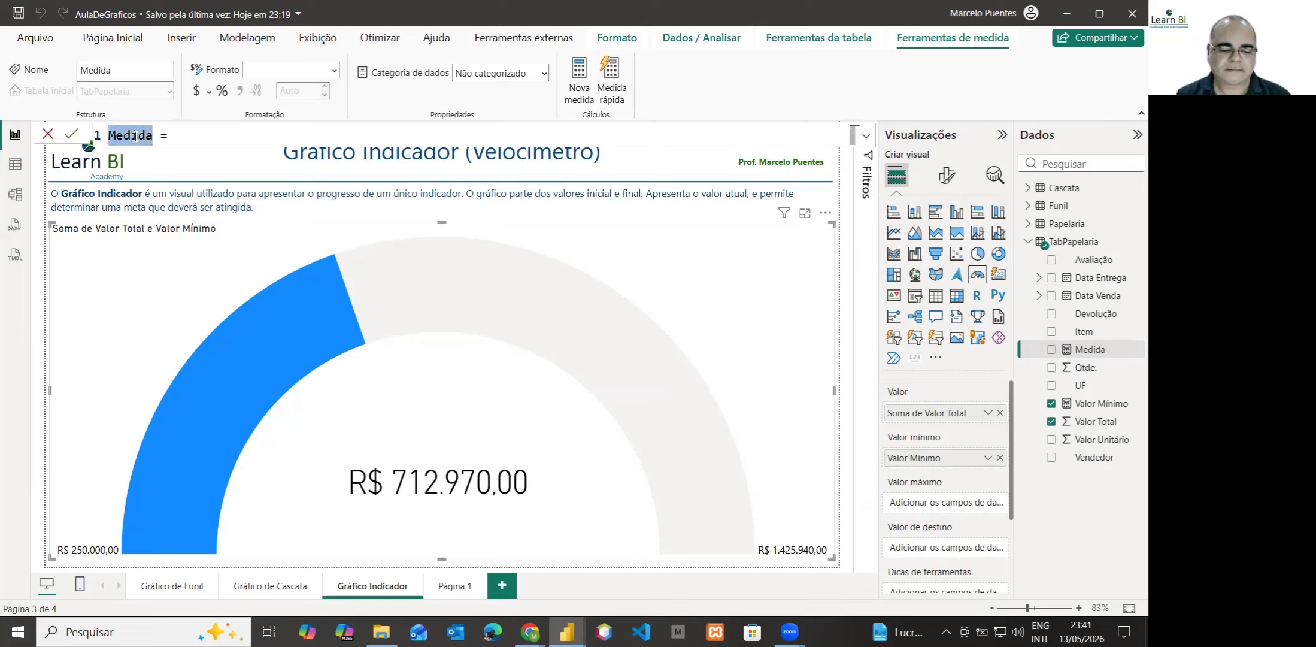
text(Valo)
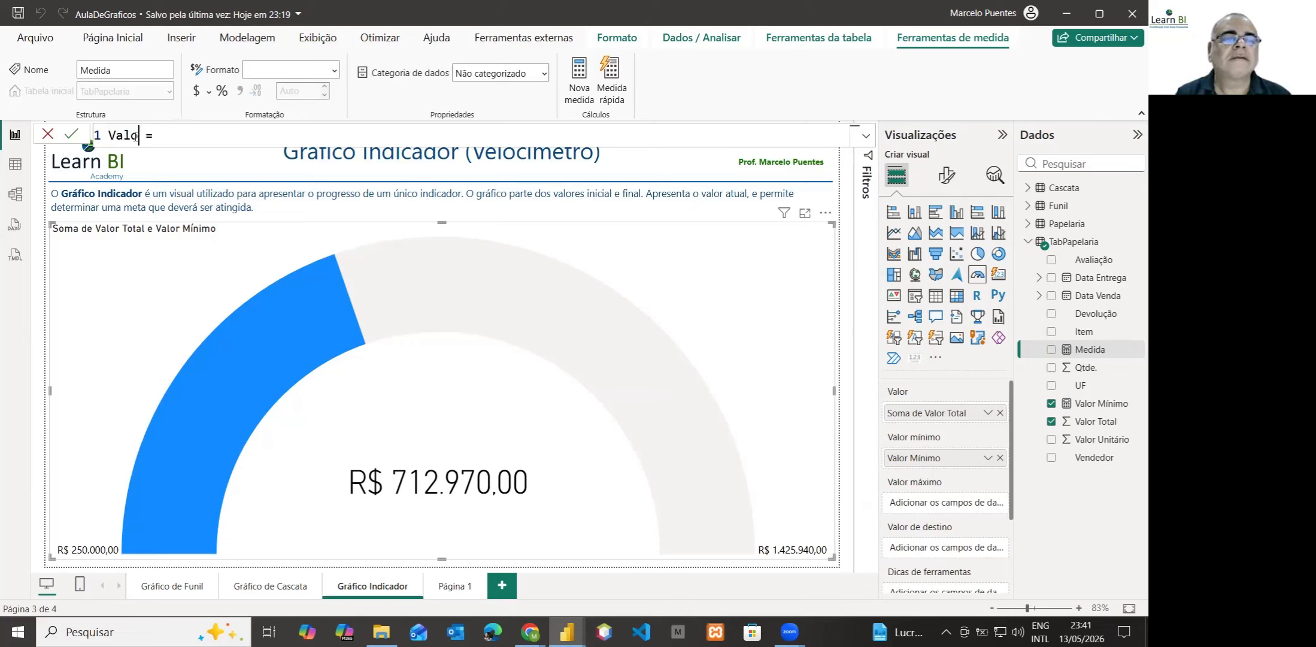
text(r M )
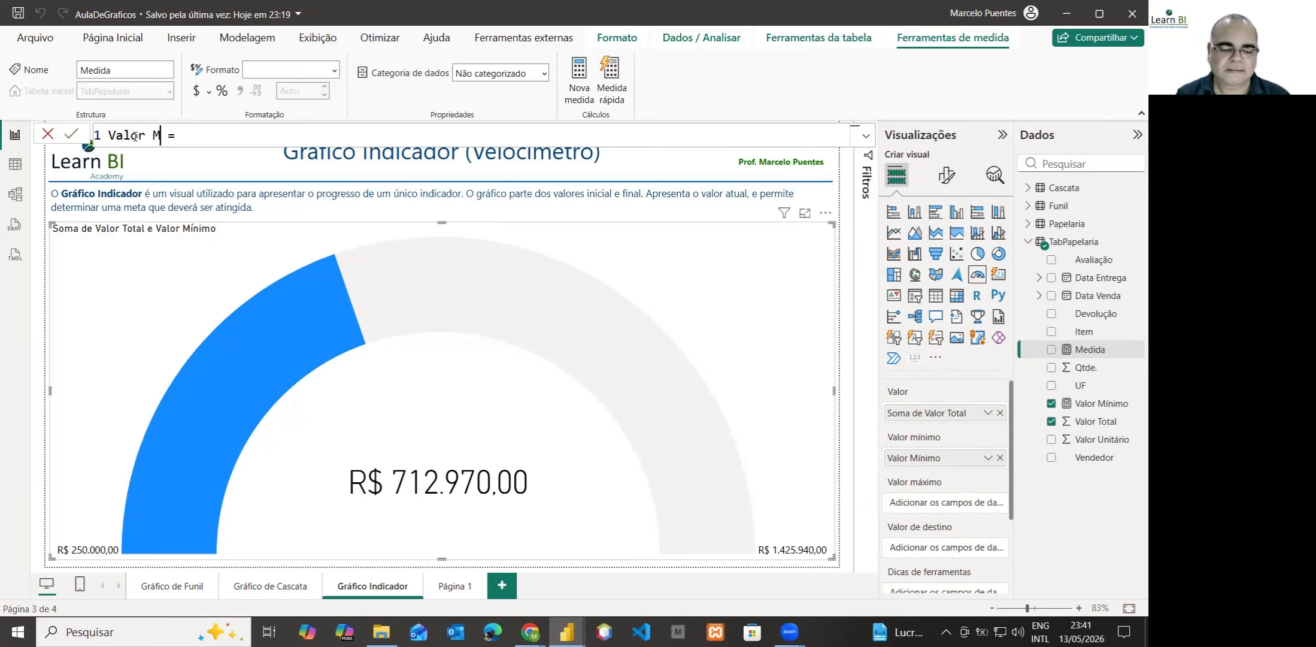
text(áximo)
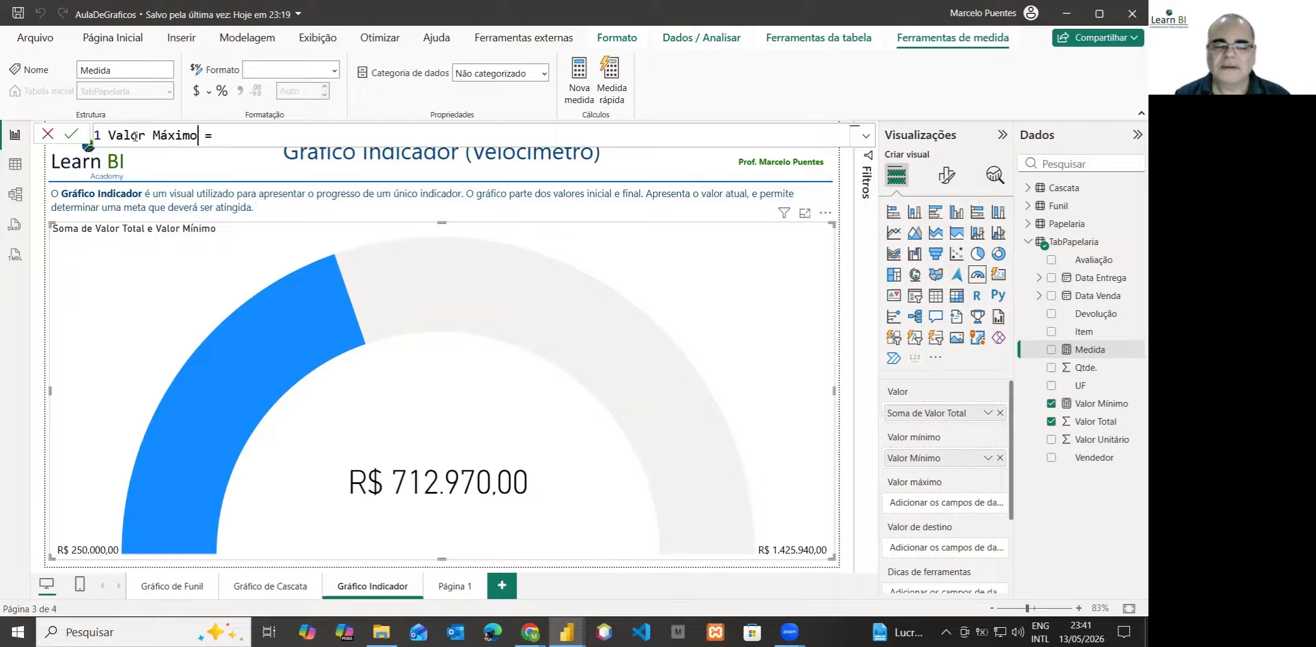
key(End)
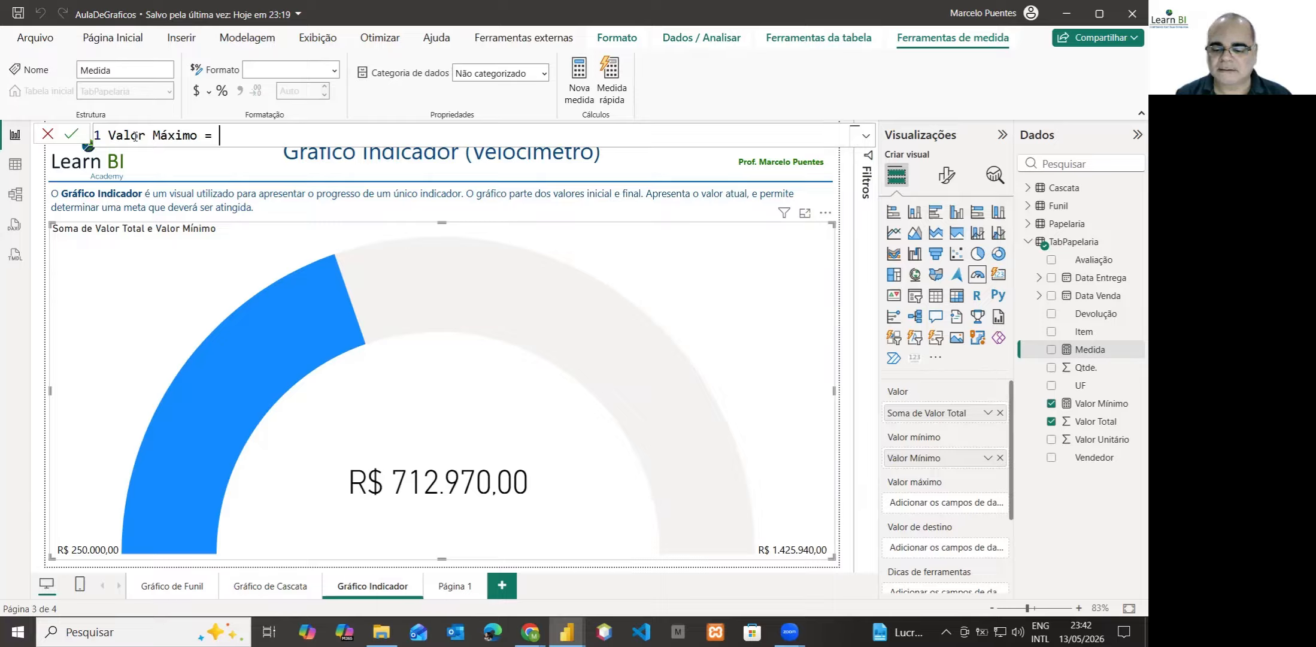
text(1)
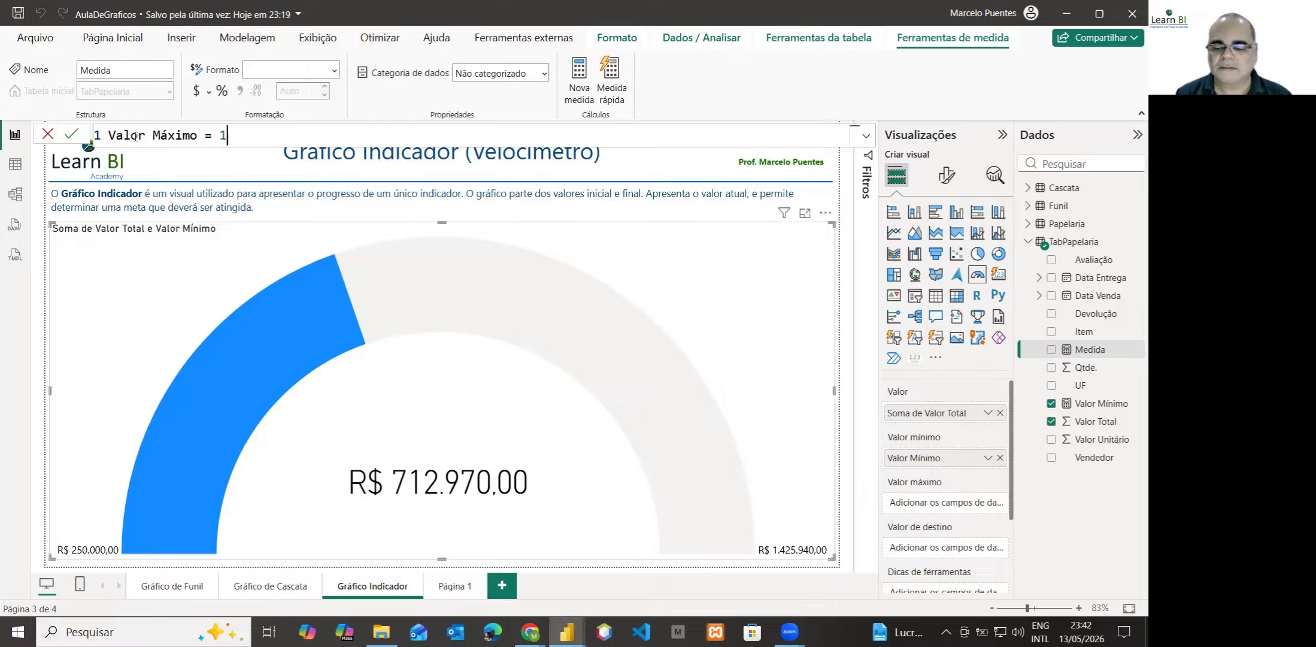
text(250)
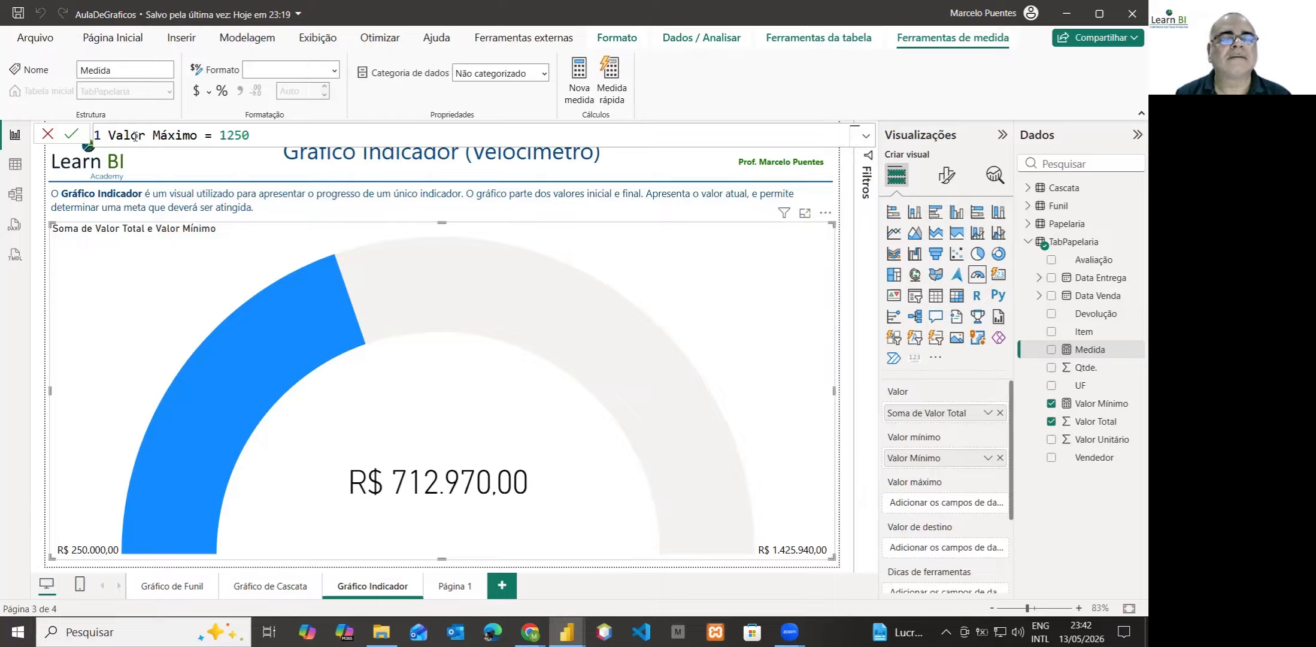
text(000)
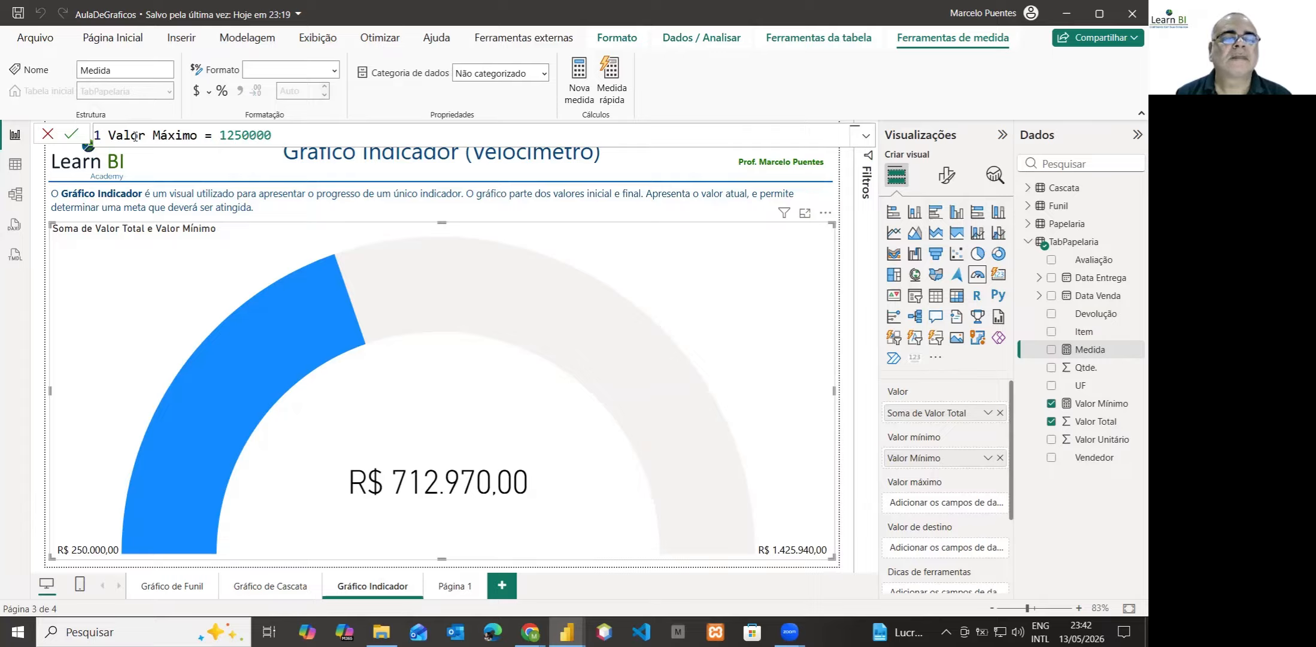
key(Return)
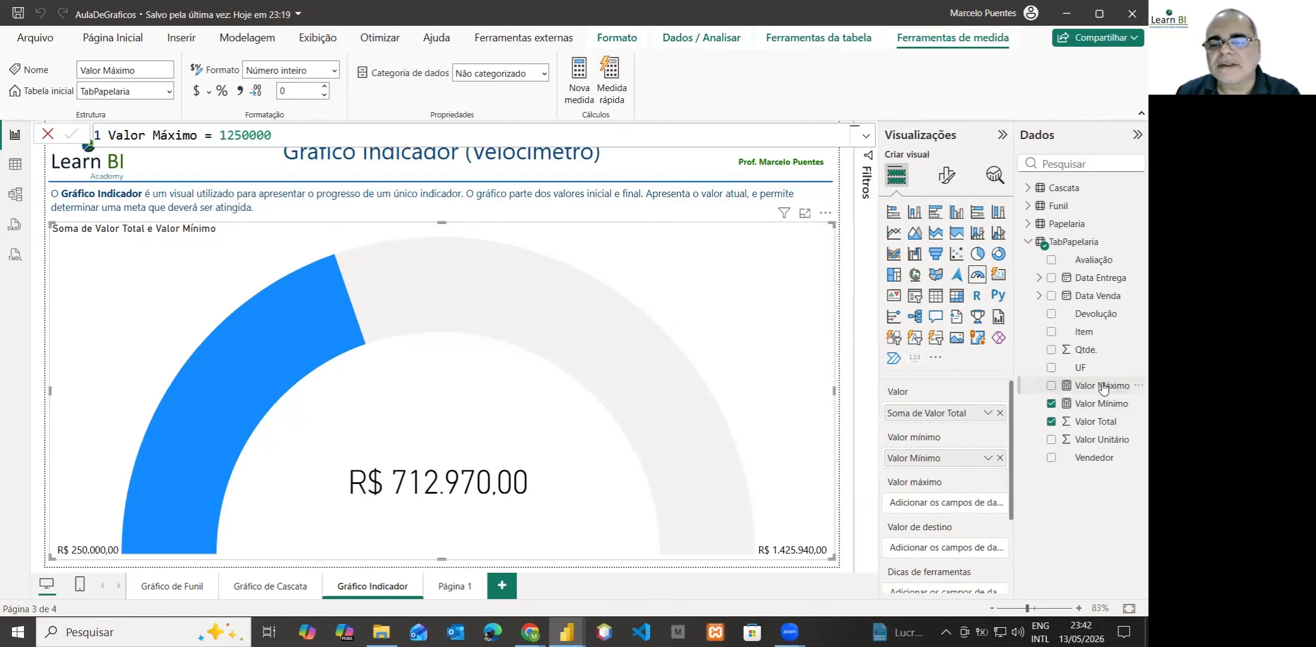
drag(1102, 385, 962, 506)
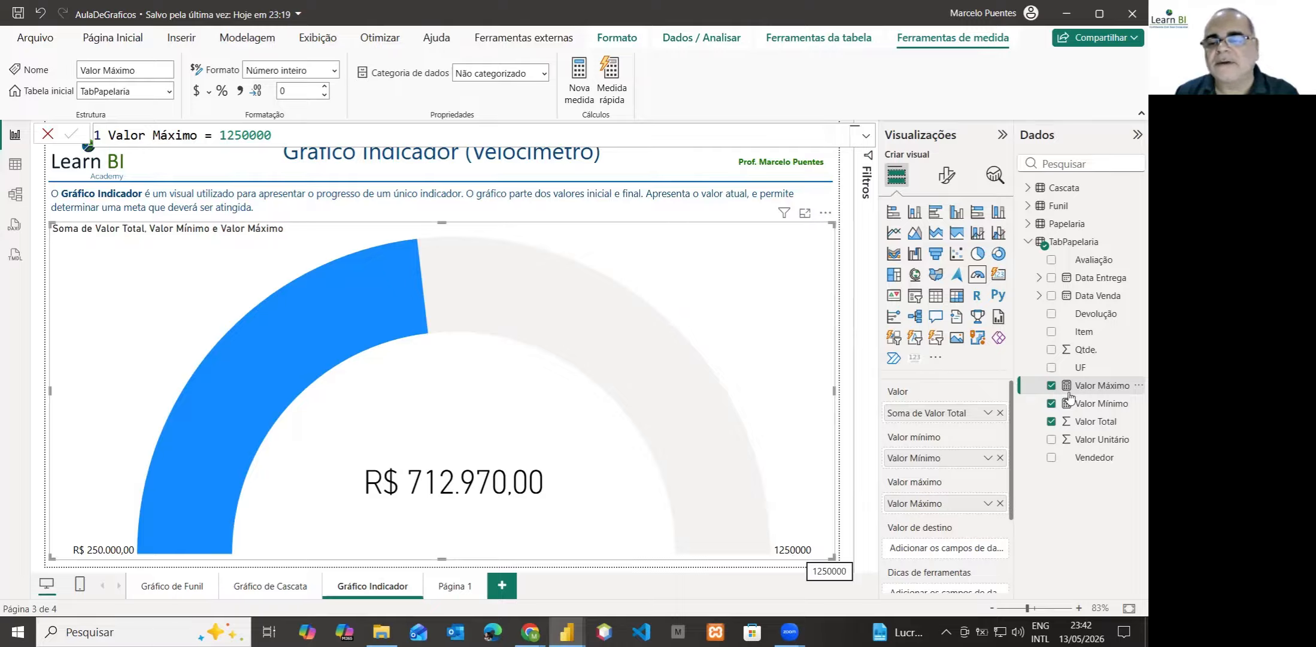
Format the Valor Máximo measure as Moeda with the currency symbol R$ Português (Brasil).
click(1087, 386)
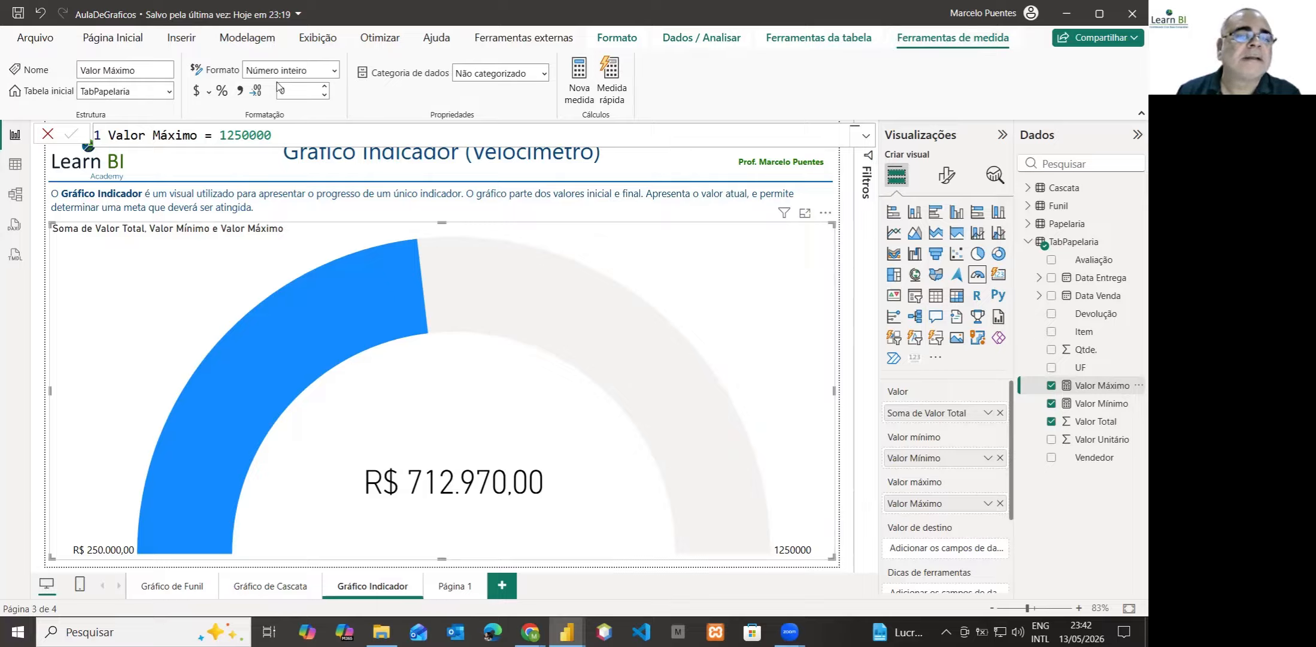
click(334, 70)
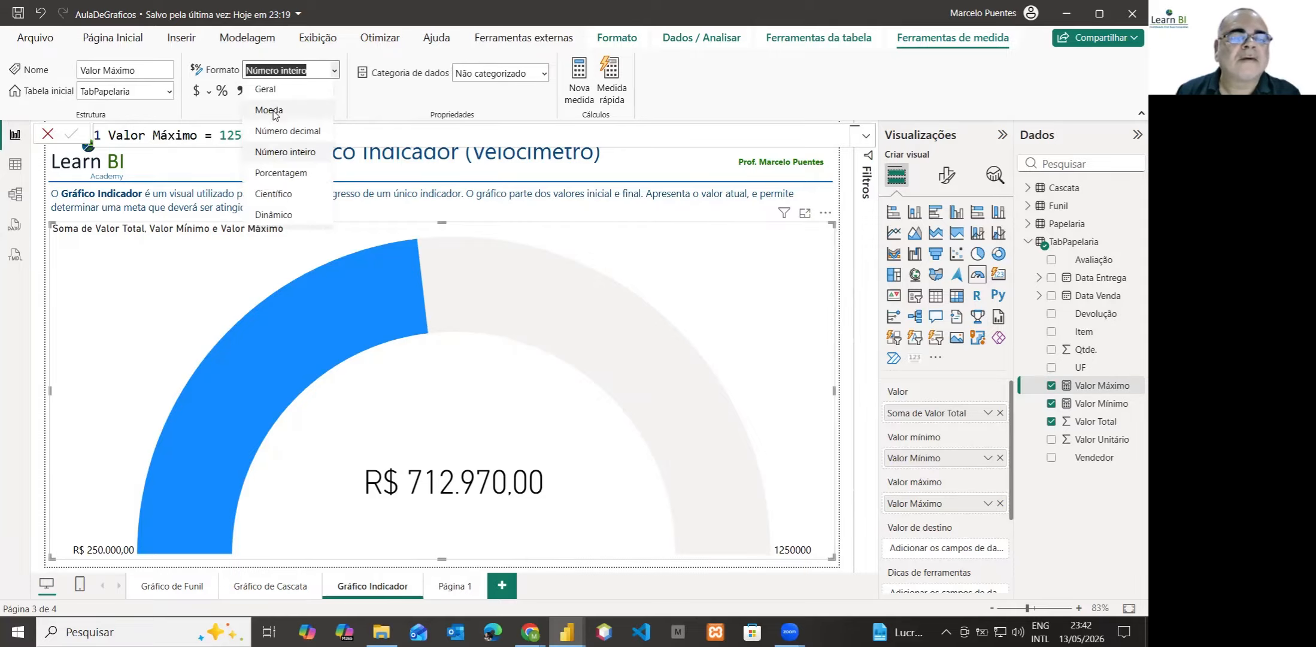
key(Escape)
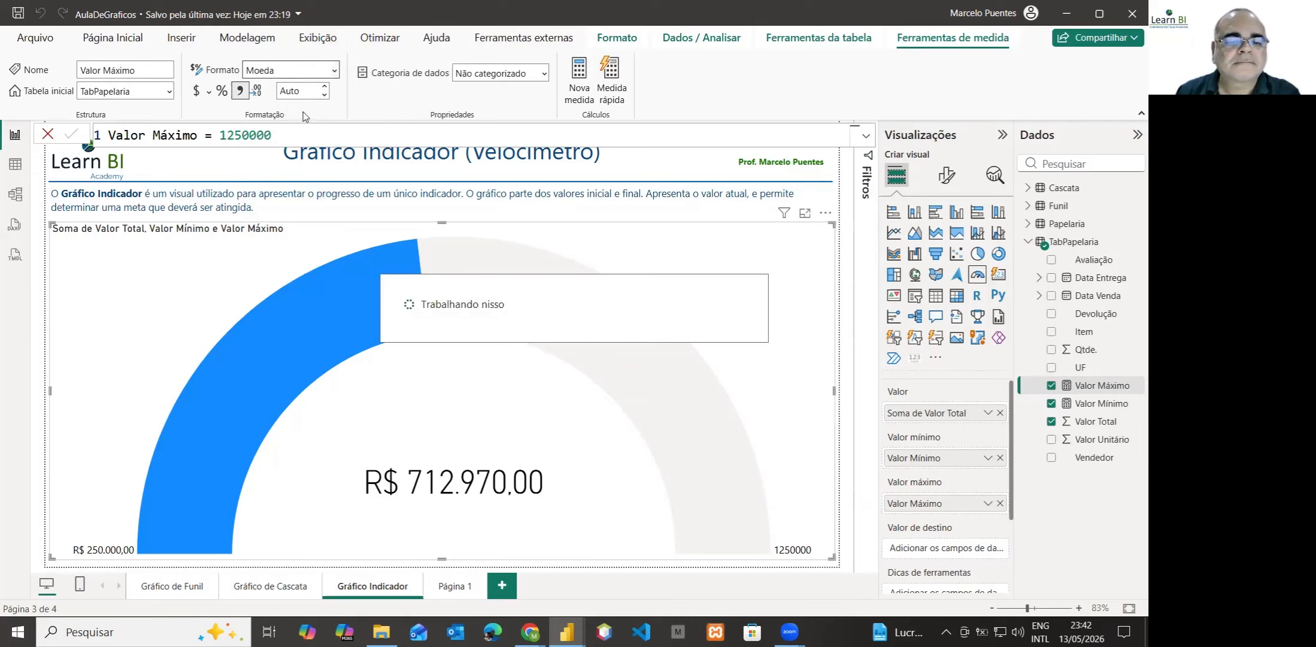
click(208, 95)
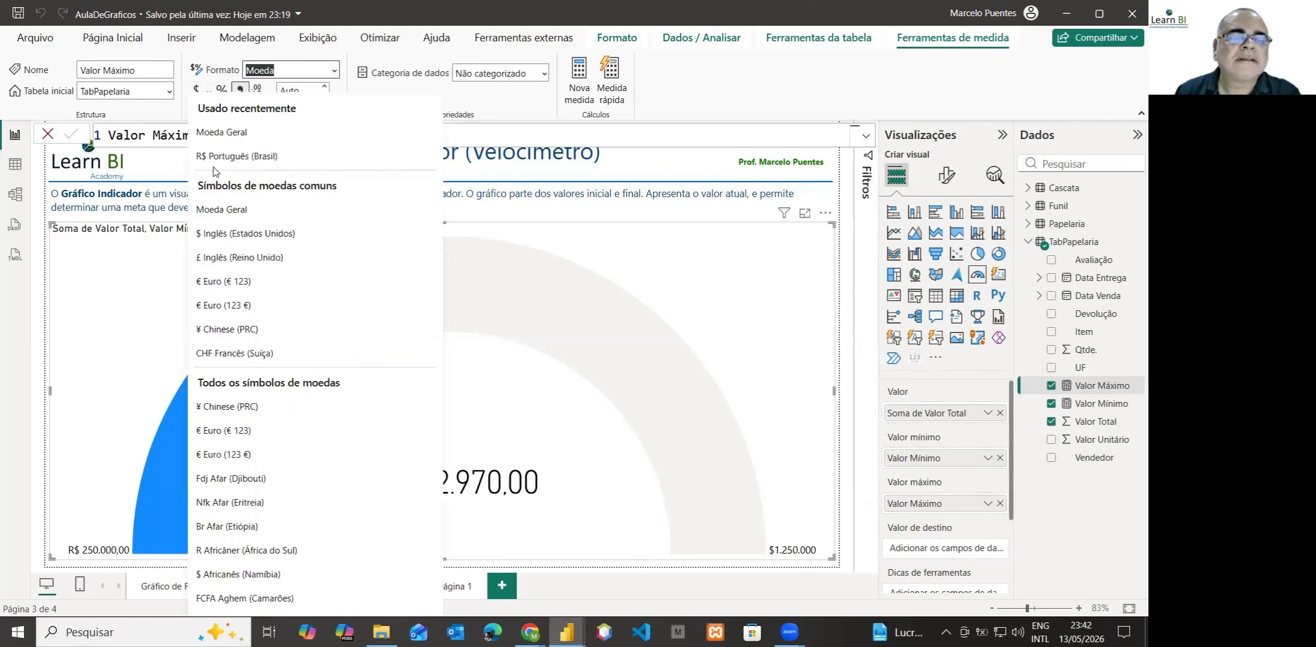
click(215, 161)
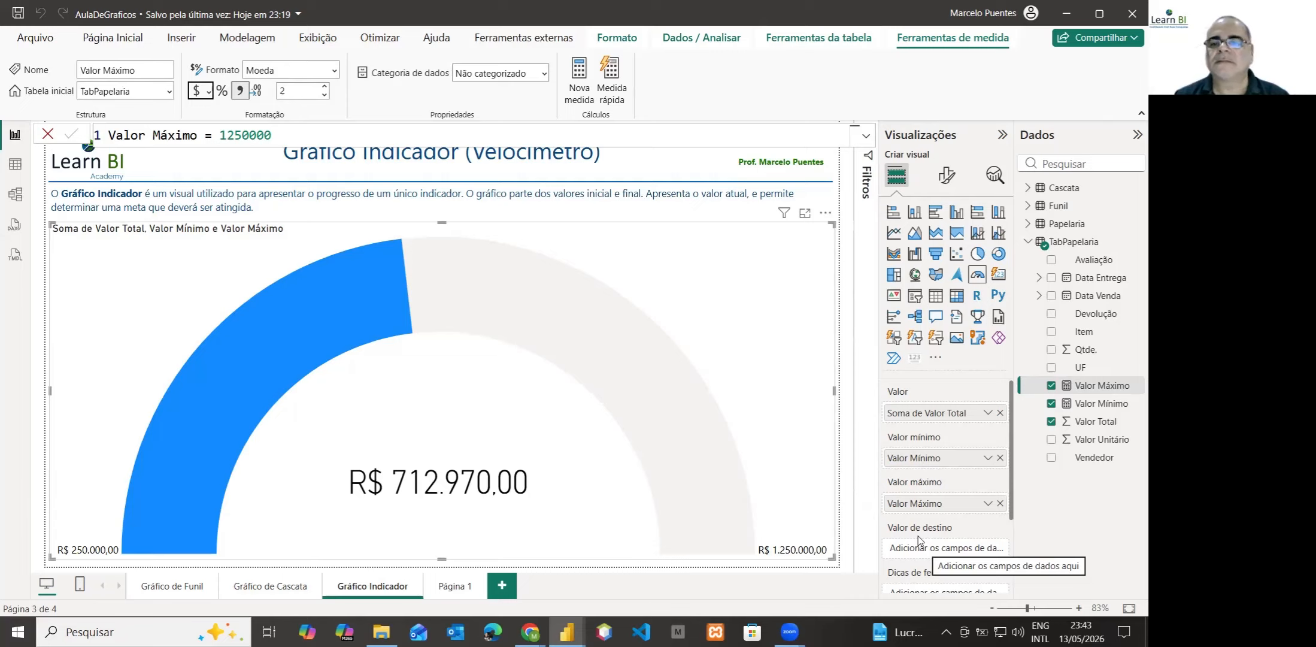
Create the measure Valor De Destino = 950000 in the TabPapelaria table and assign it as the gauge's target value (Valor de destino).
right_click(1072, 246)
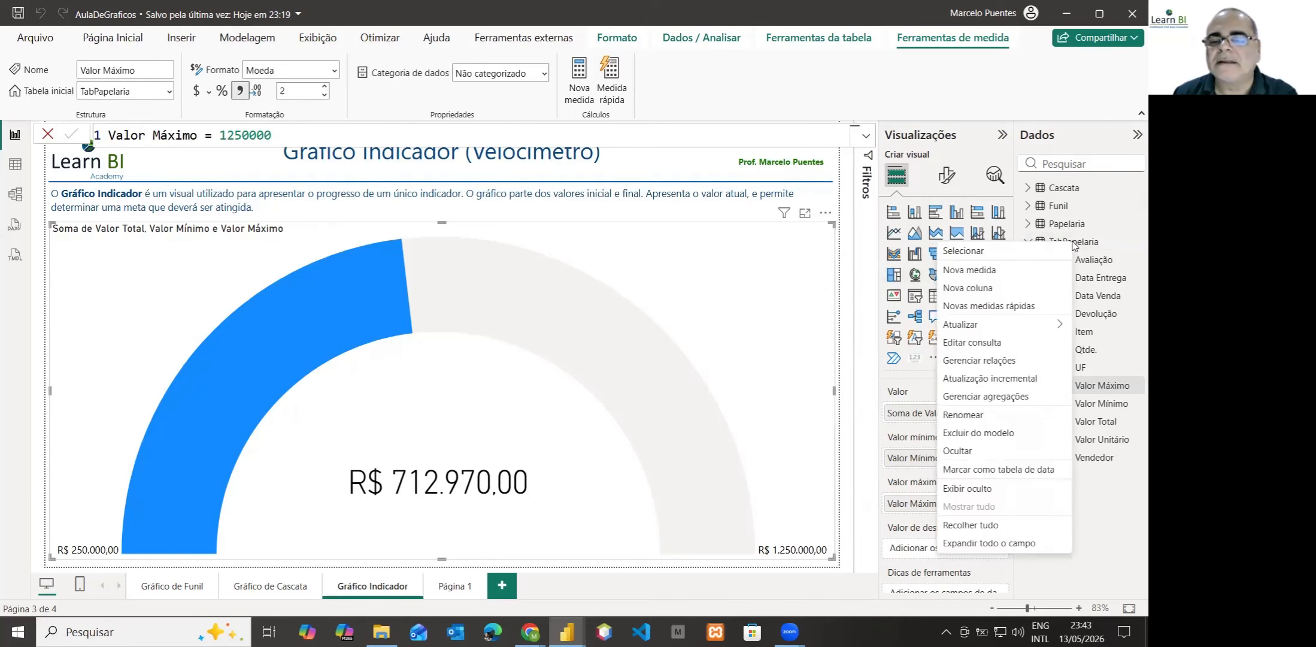
click(979, 275)
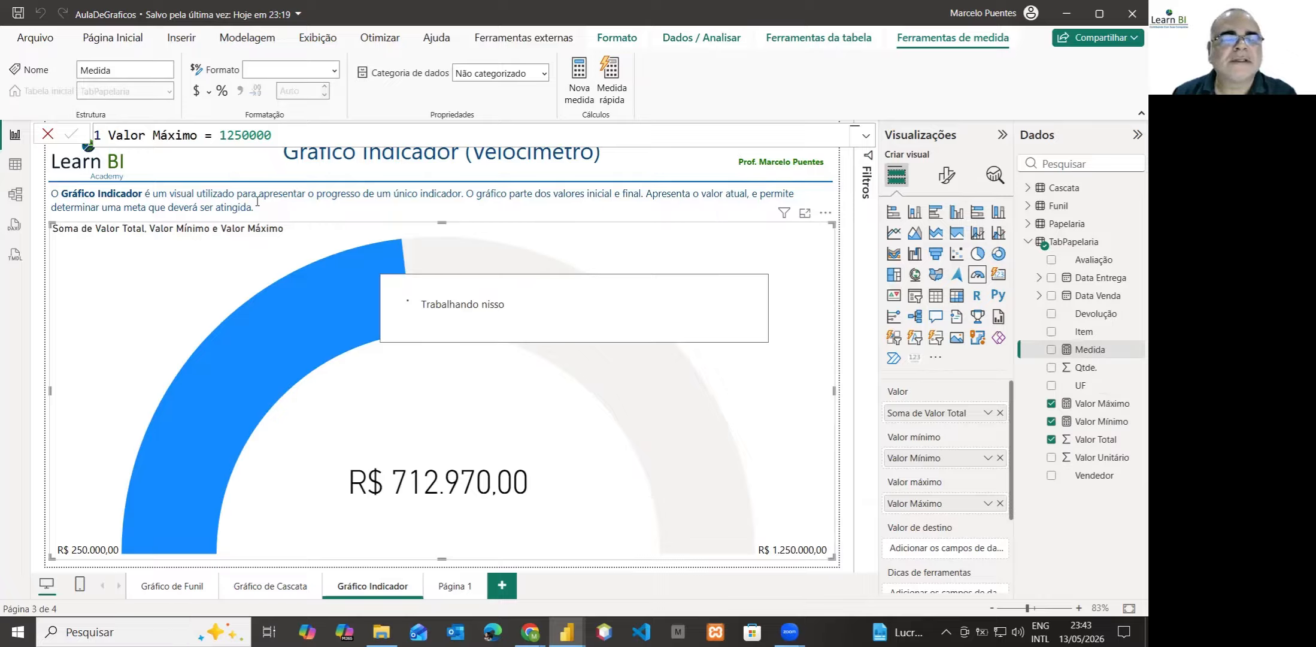
double_click(137, 137)
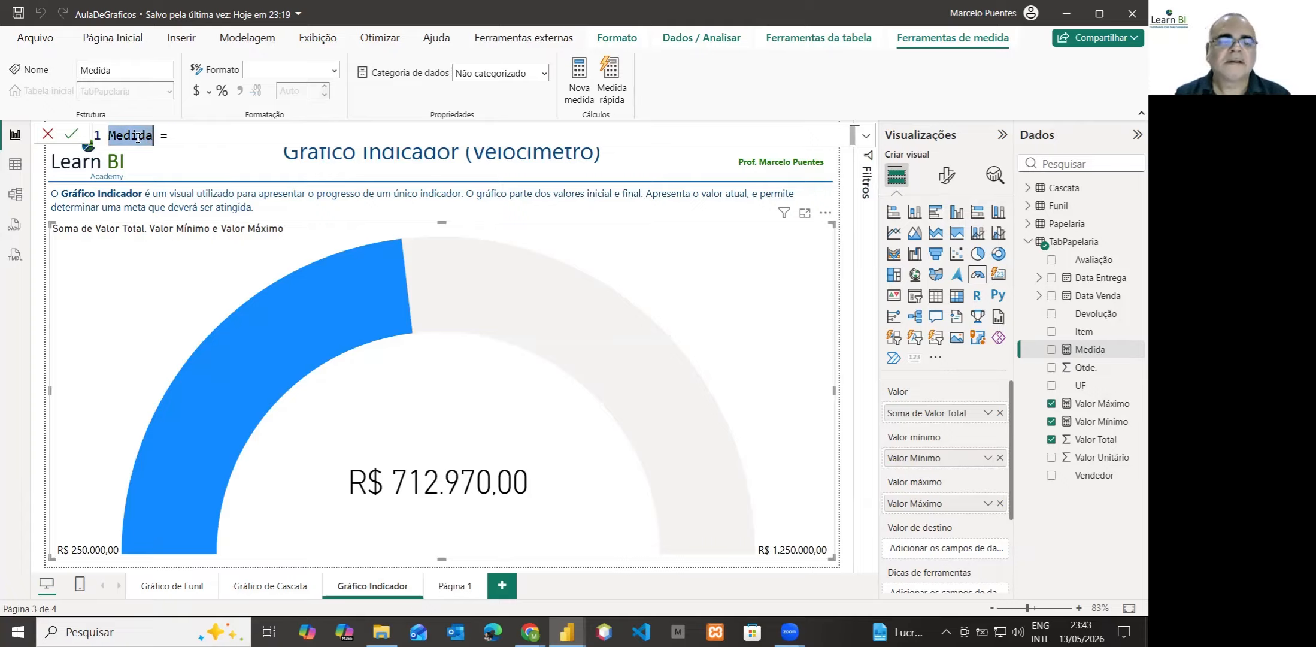
text(Valor De)
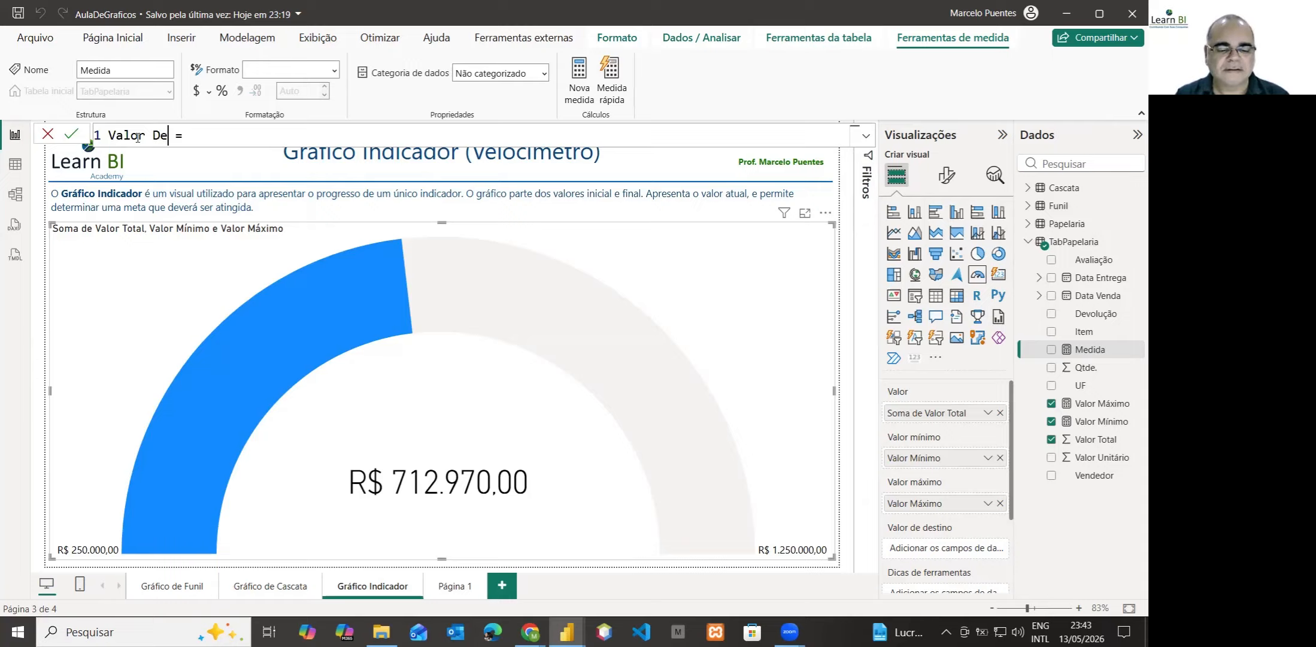
text( Destino)
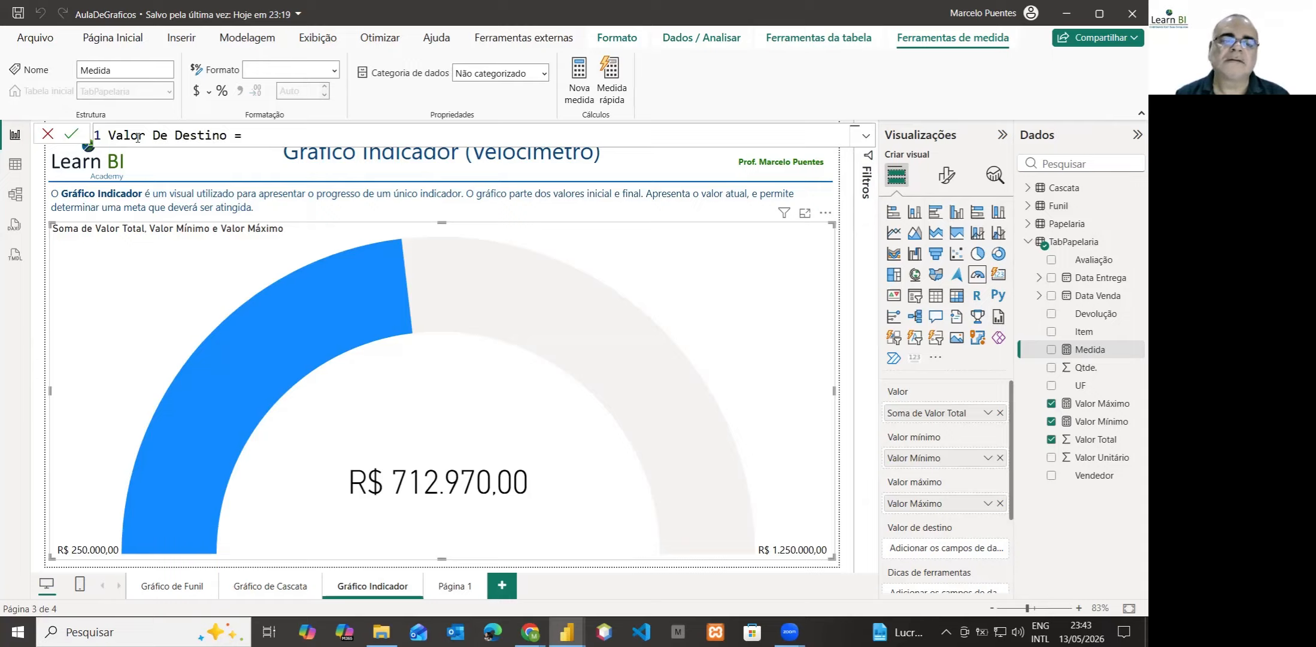
key(End)
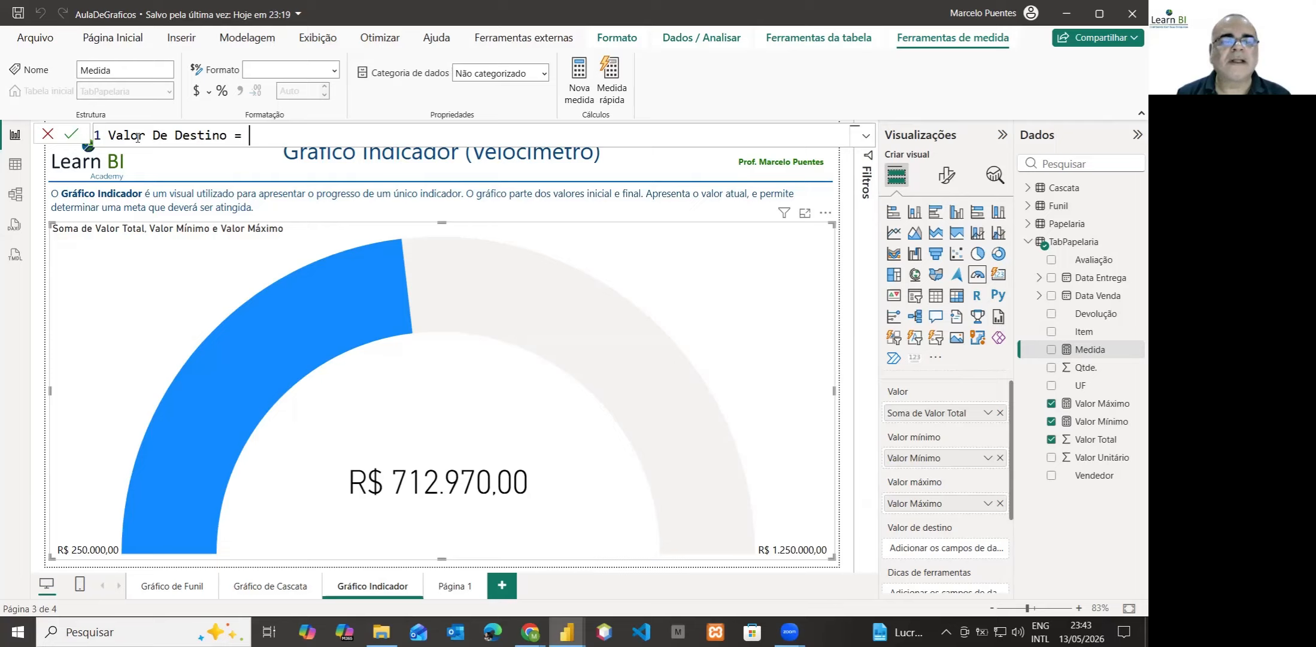
text(950)
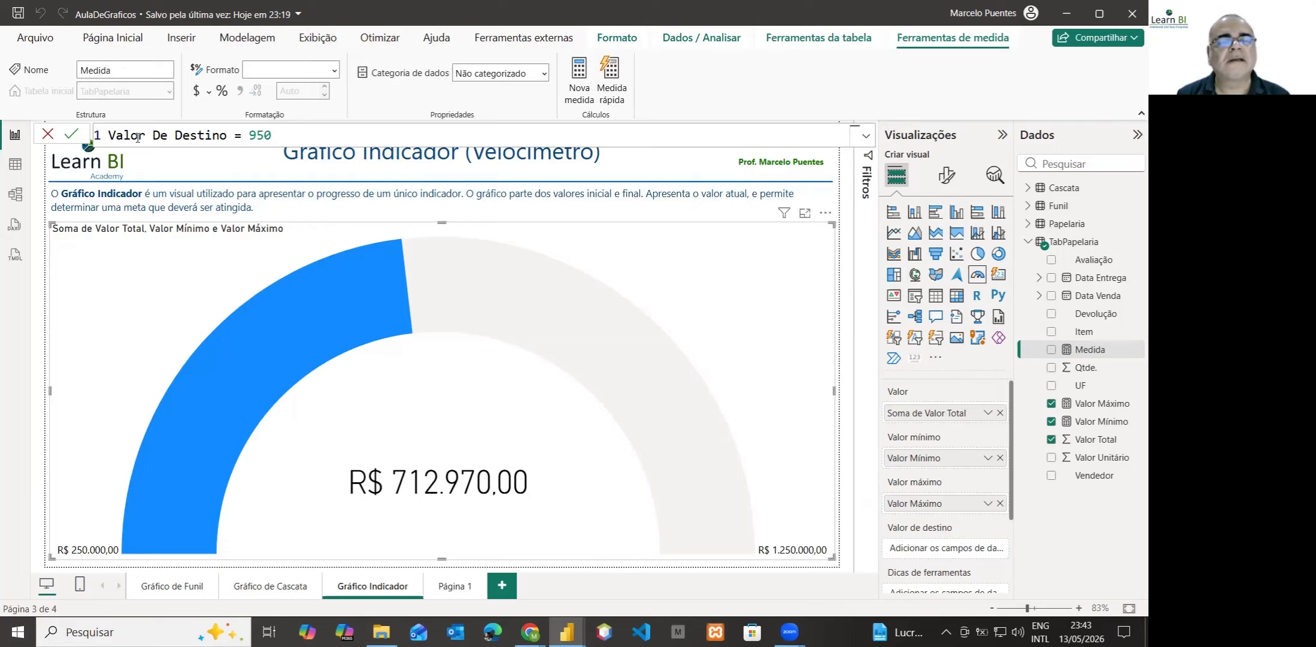
text(000)
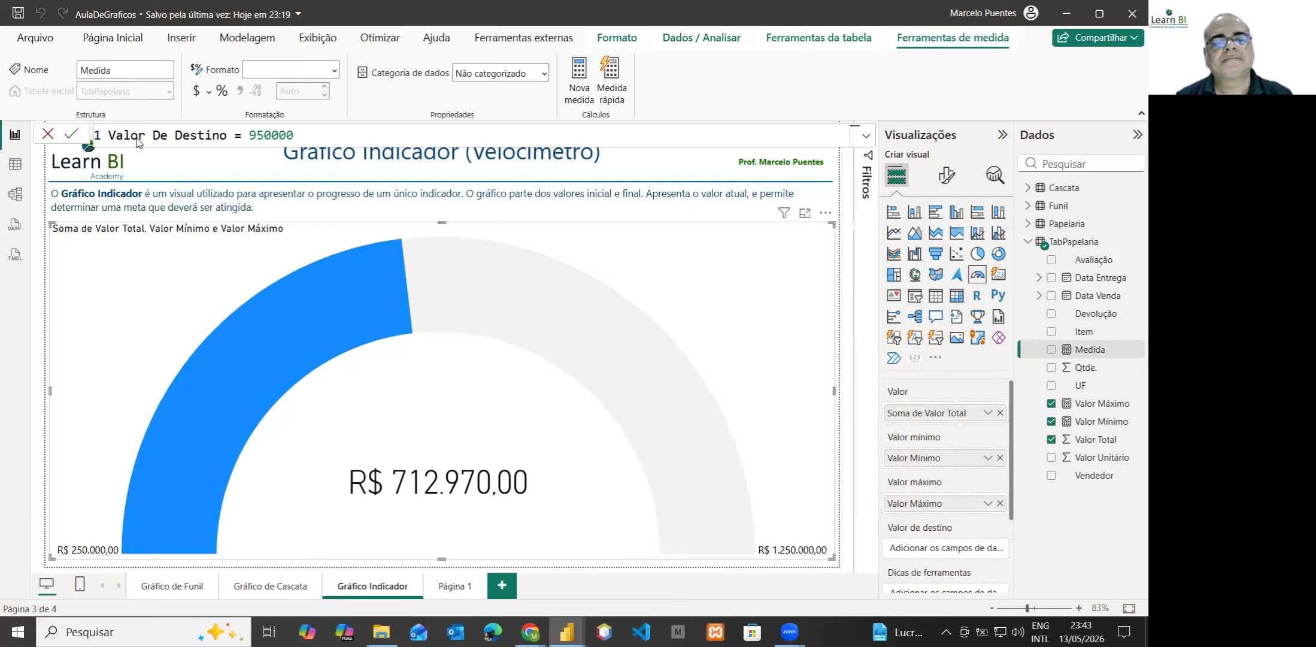
key(Return)
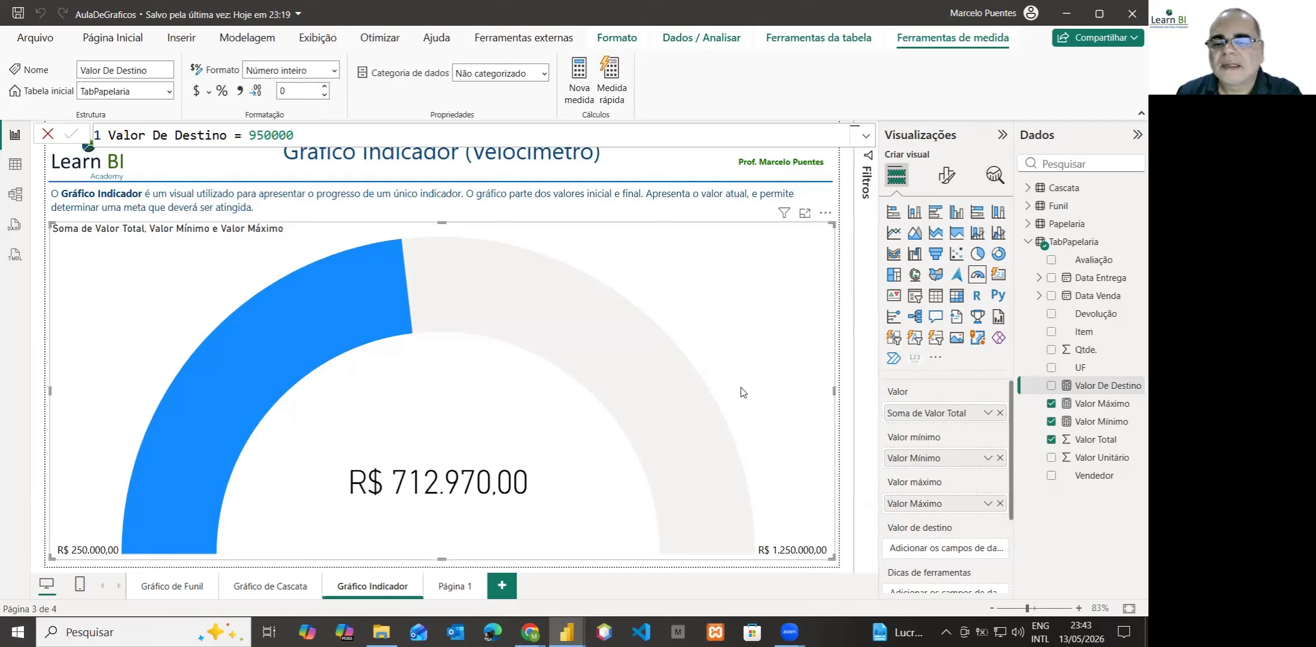
drag(1072, 394, 944, 555)
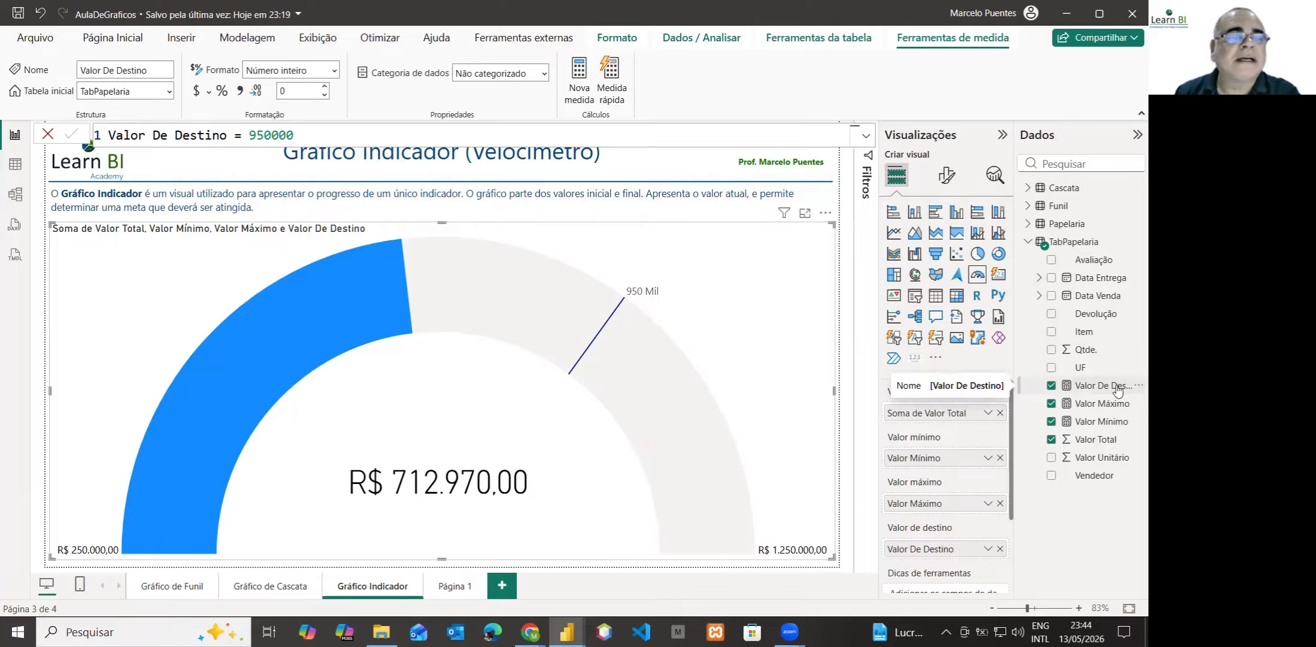
Format the Valor De Destino measure as Moeda with the currency symbol R$ Português (Brasil).
click(336, 72)
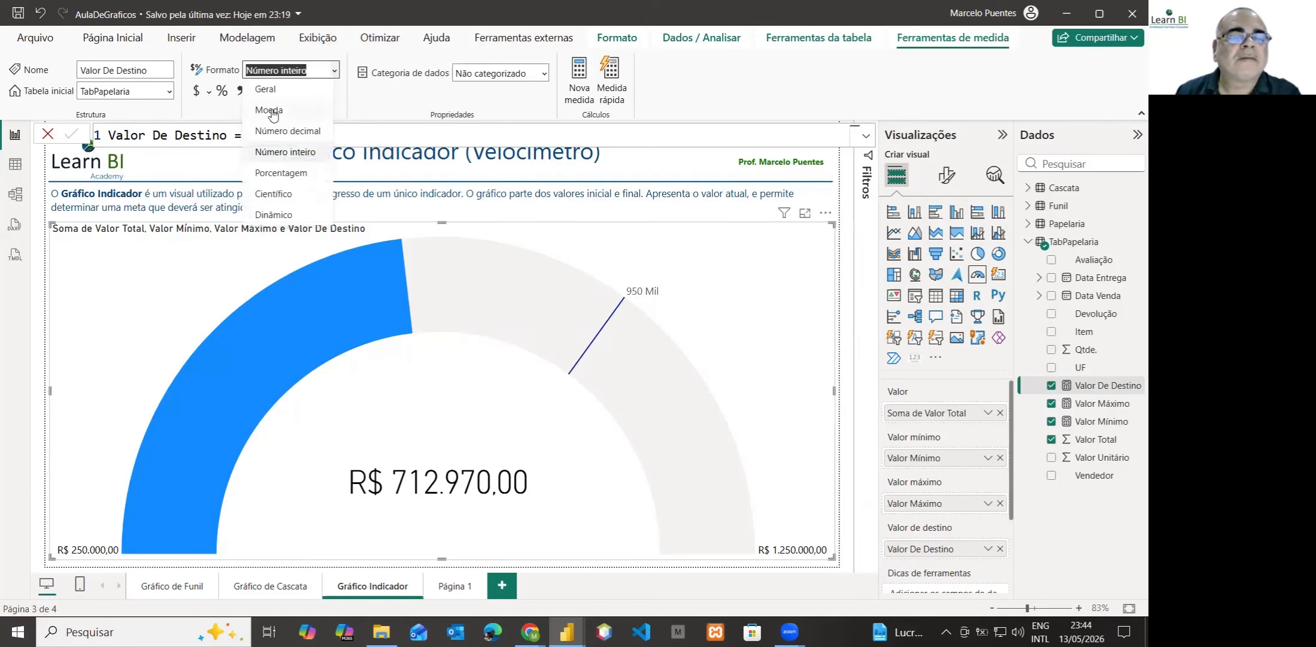
click(273, 112)
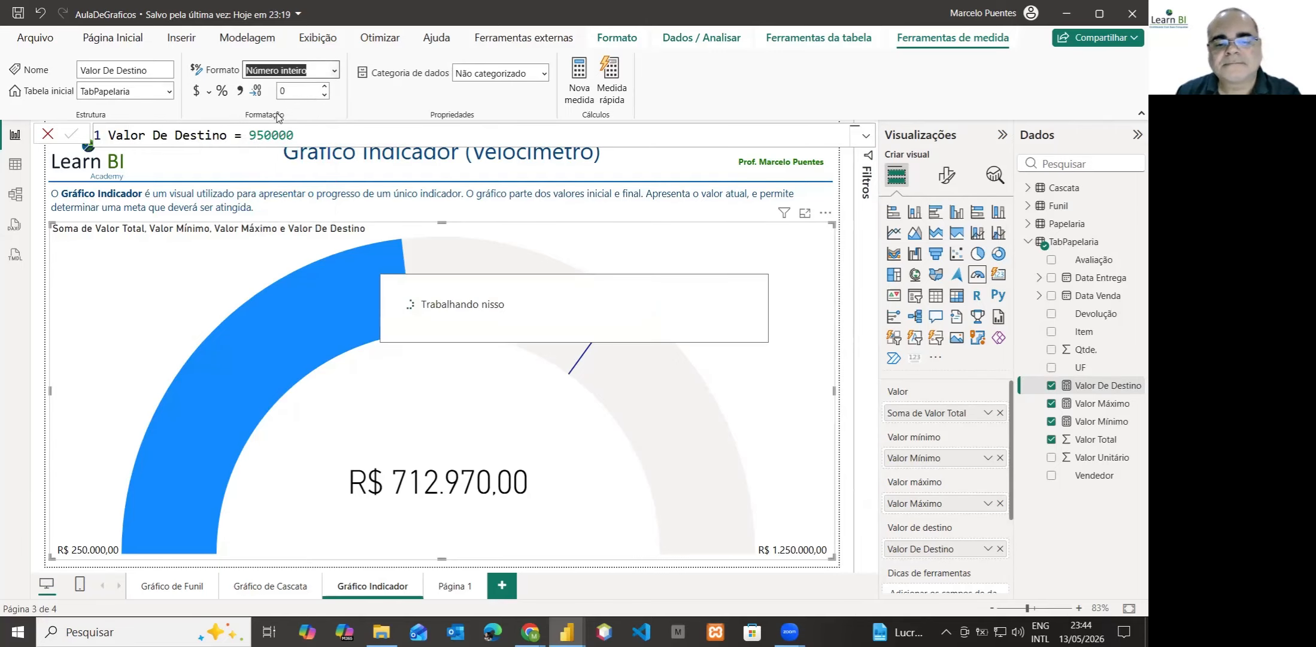
click(198, 91)
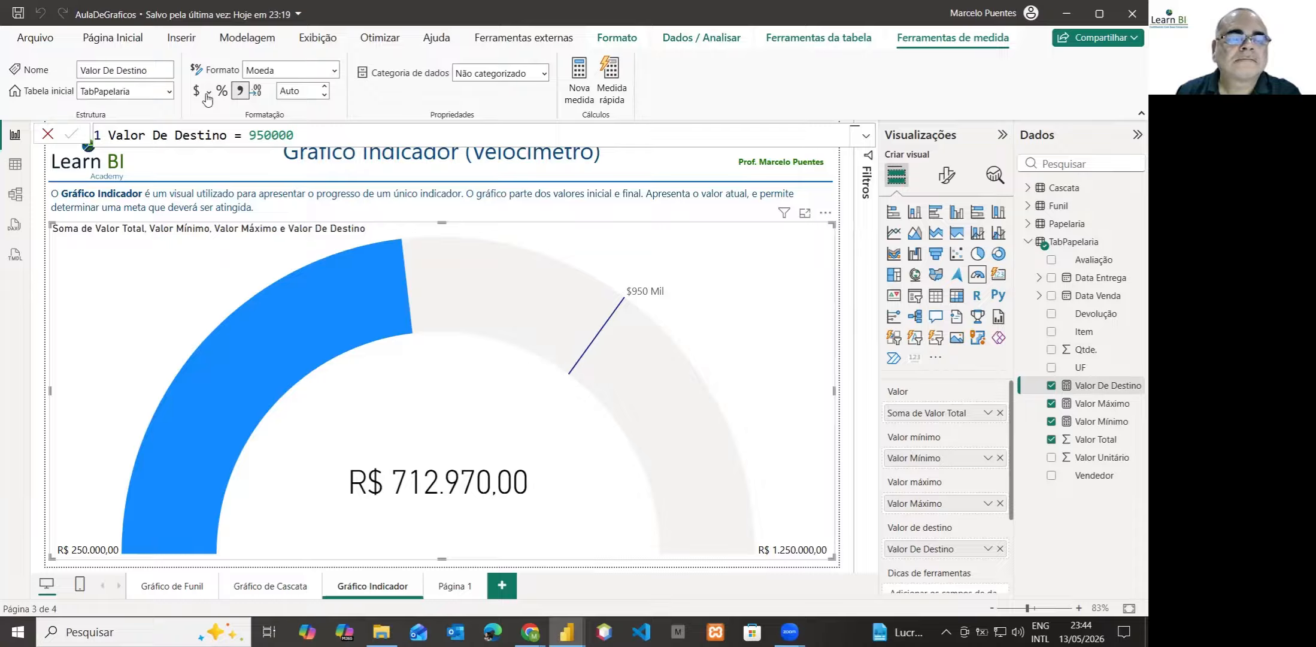
click(208, 93)
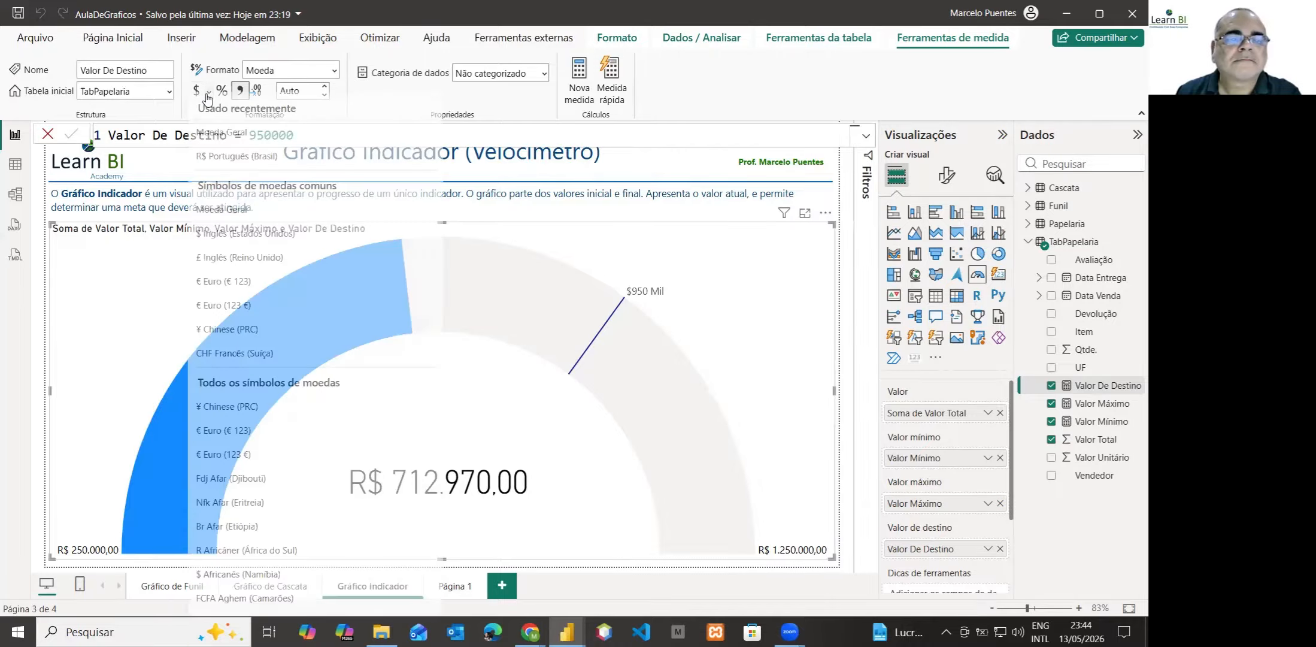
click(220, 165)
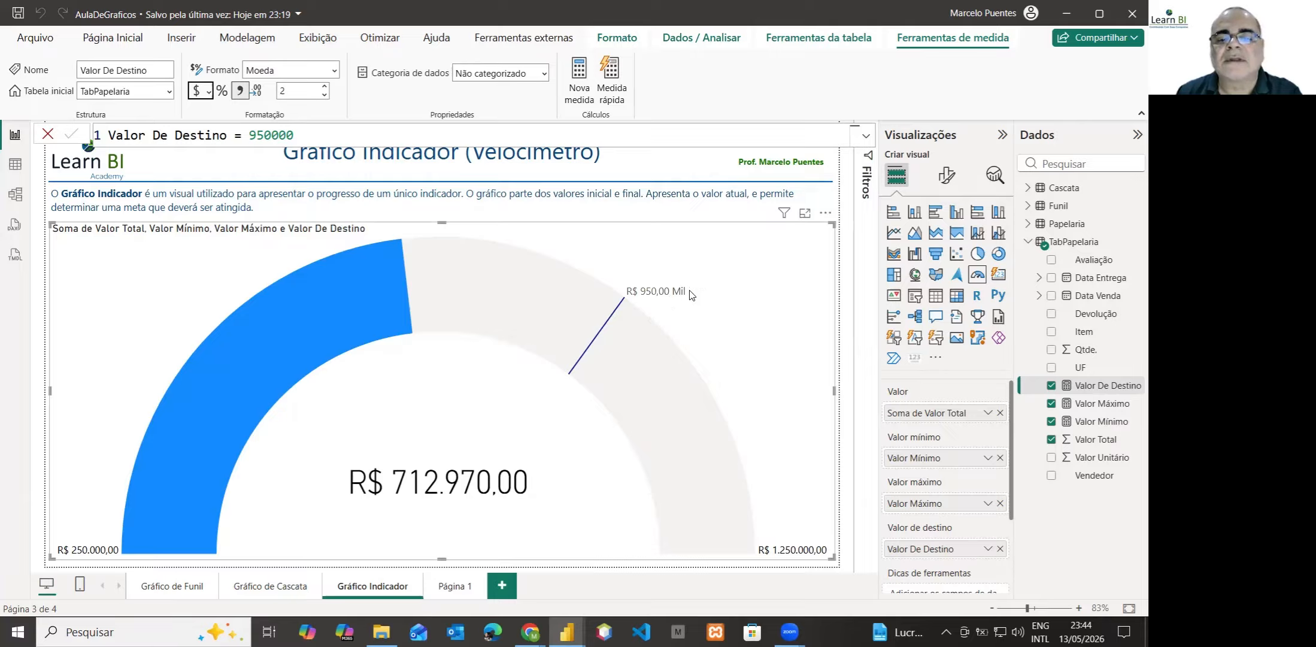
Set the gauge's target label (Rótulo de destino) colour to black and its display units to Nenhum.
click(947, 177)
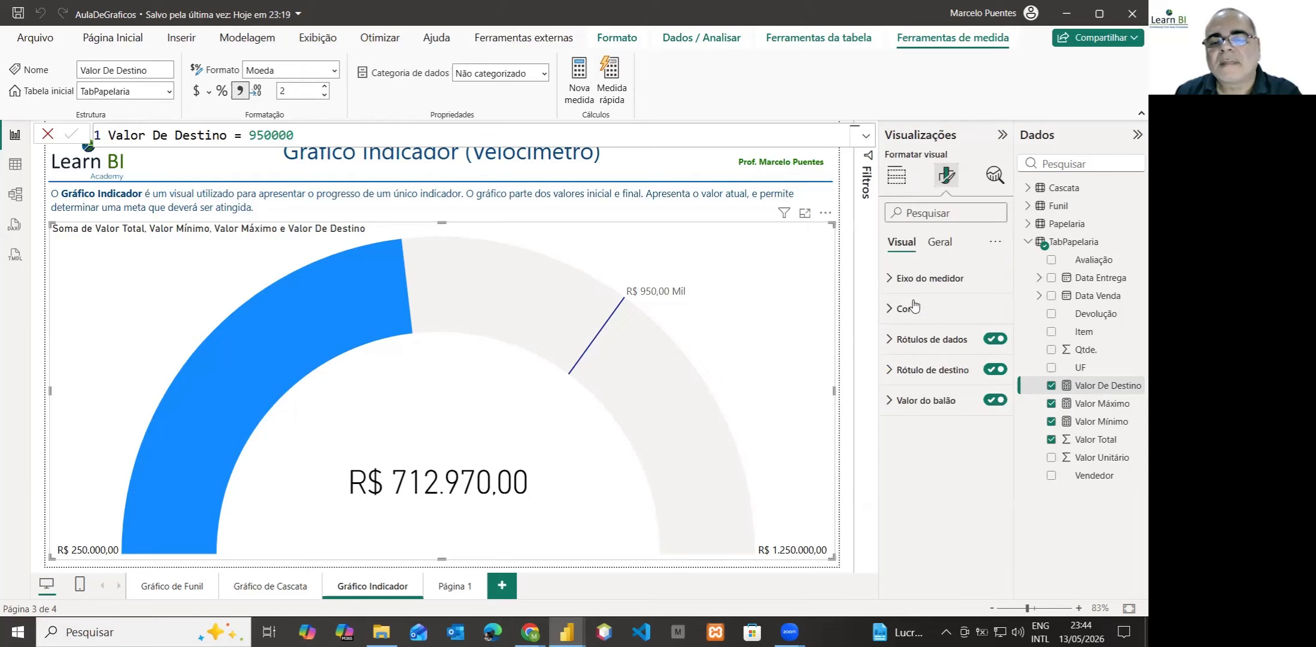
click(892, 371)
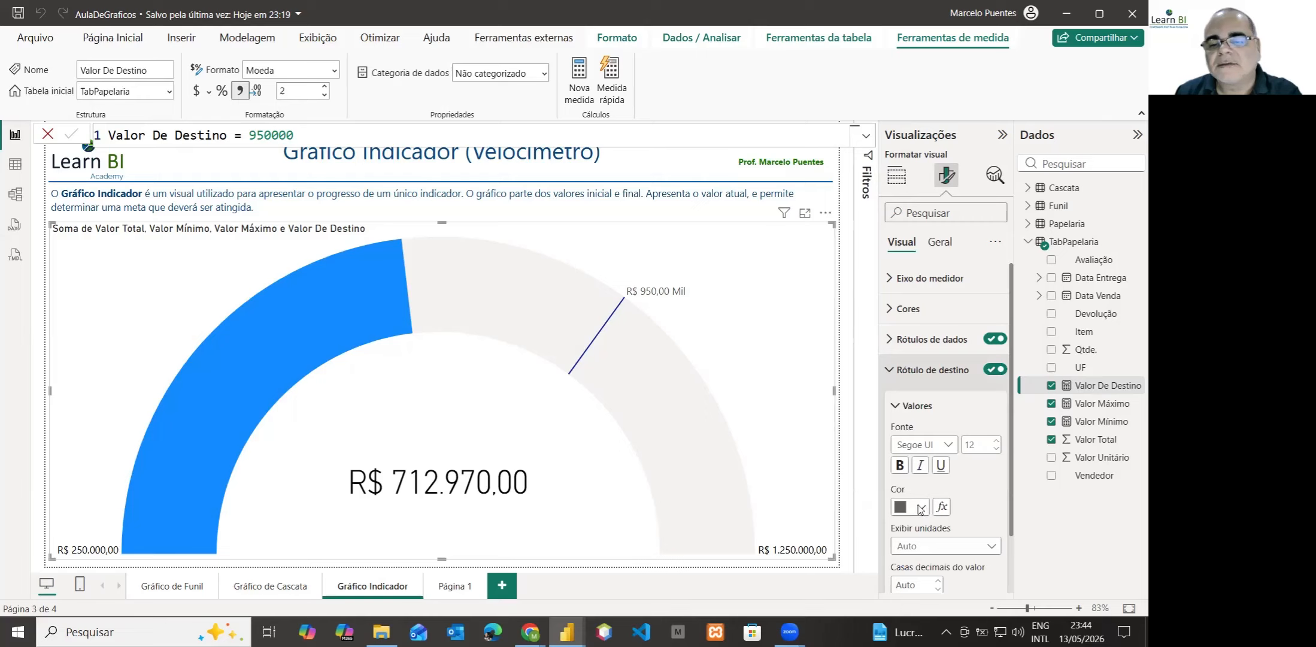
click(921, 507)
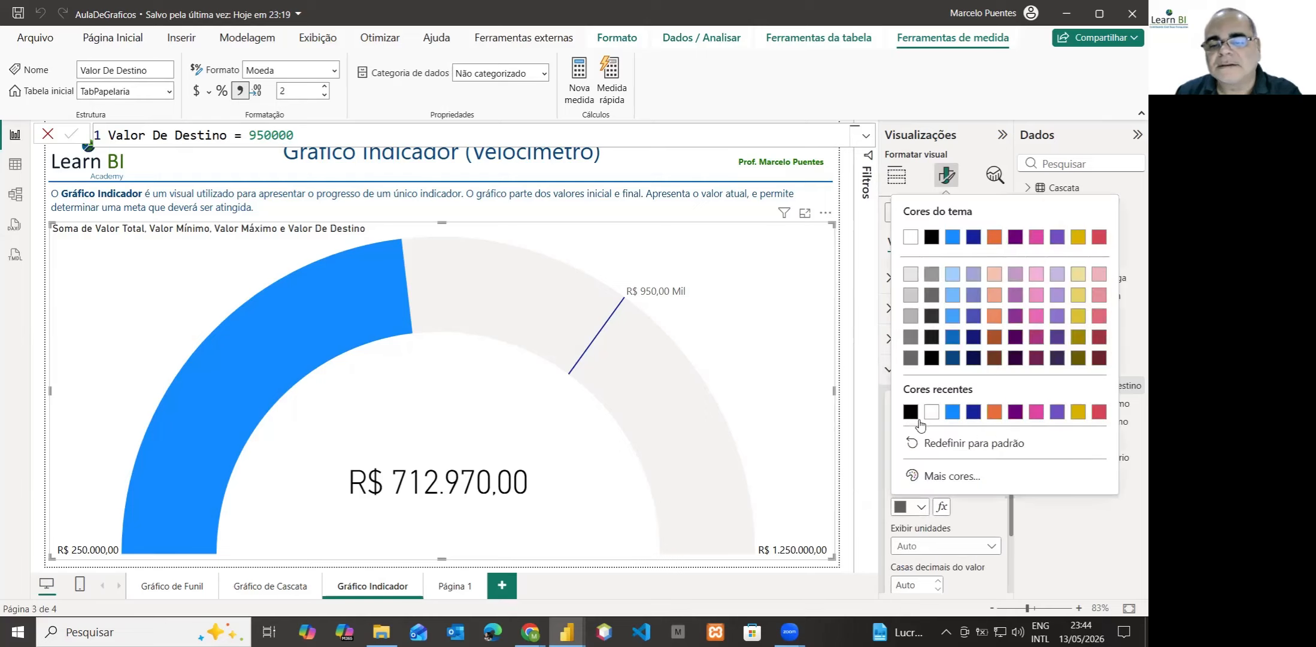
click(946, 545)
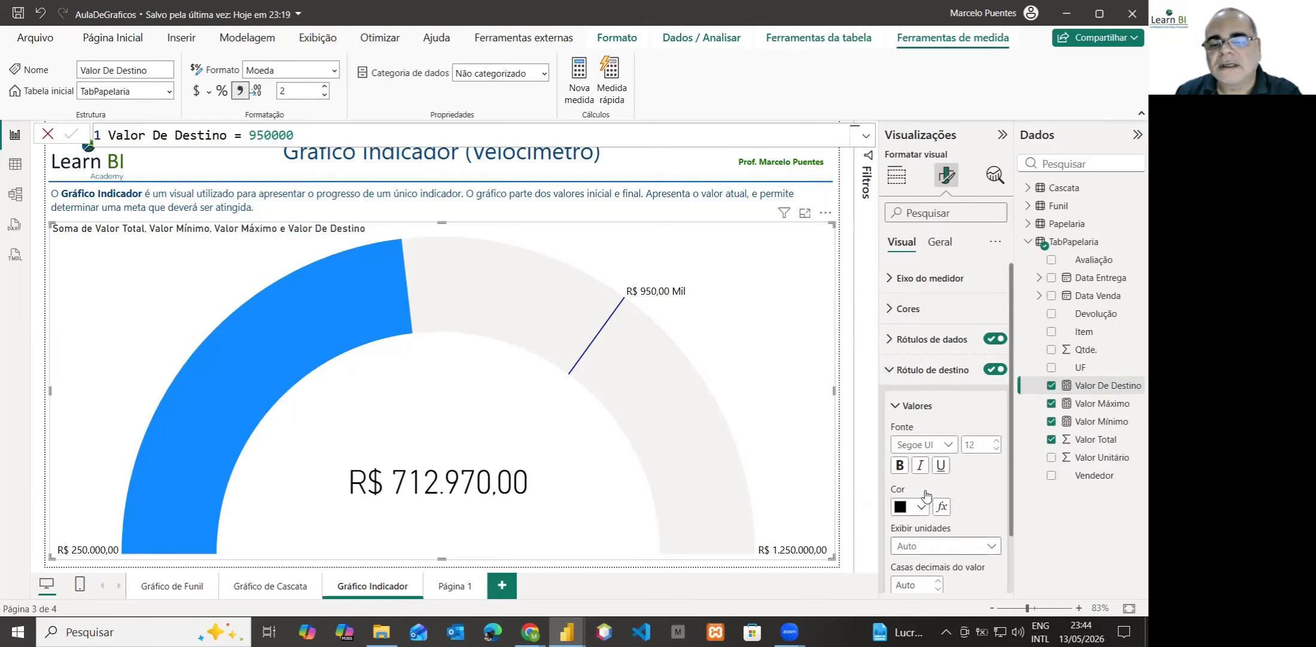
click(913, 456)
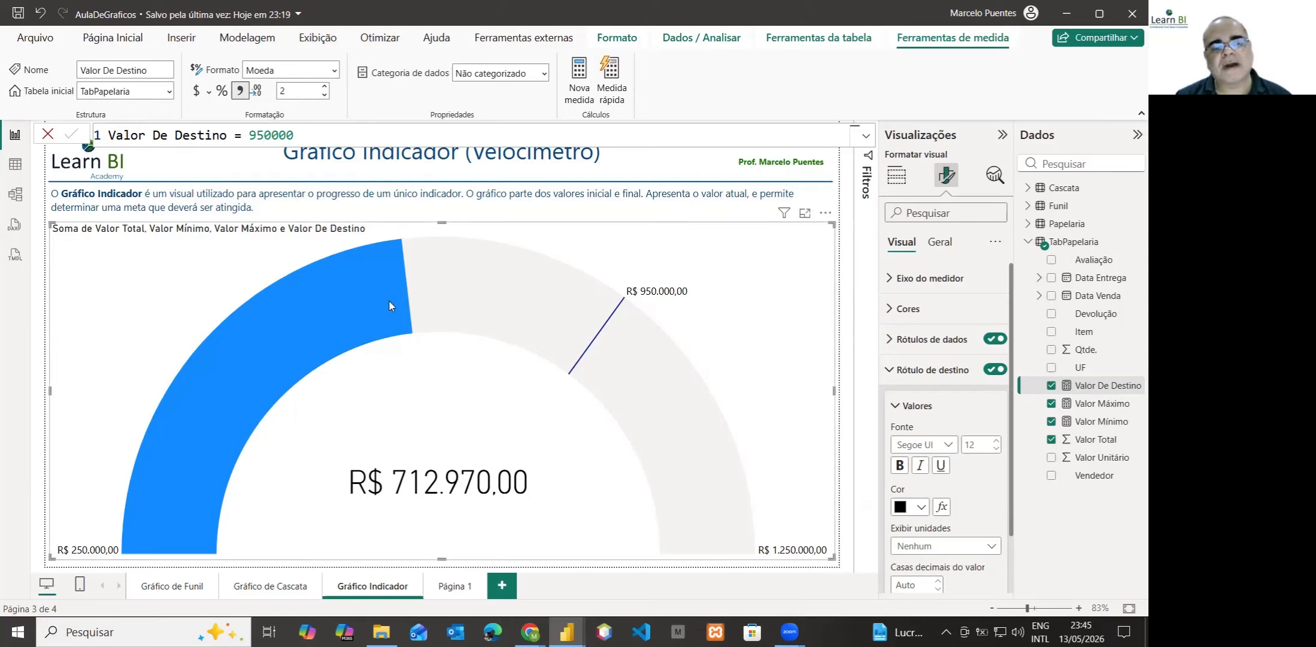
mouse_move(392, 300)
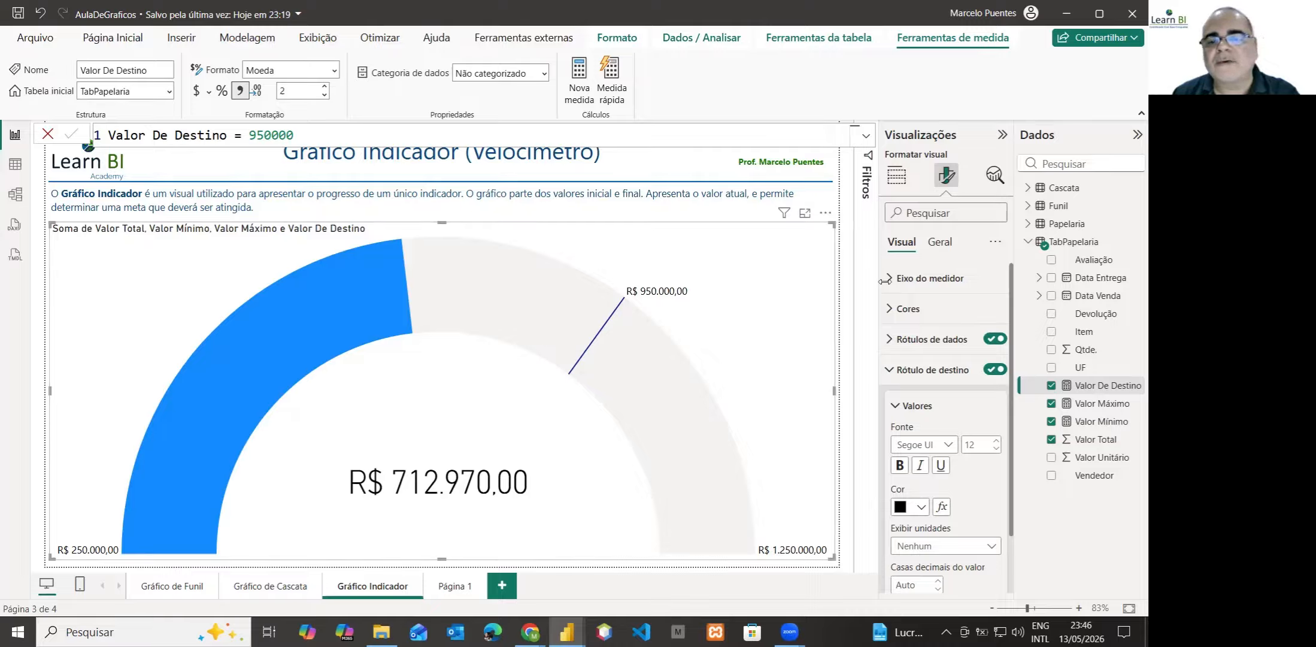
click(890, 370)
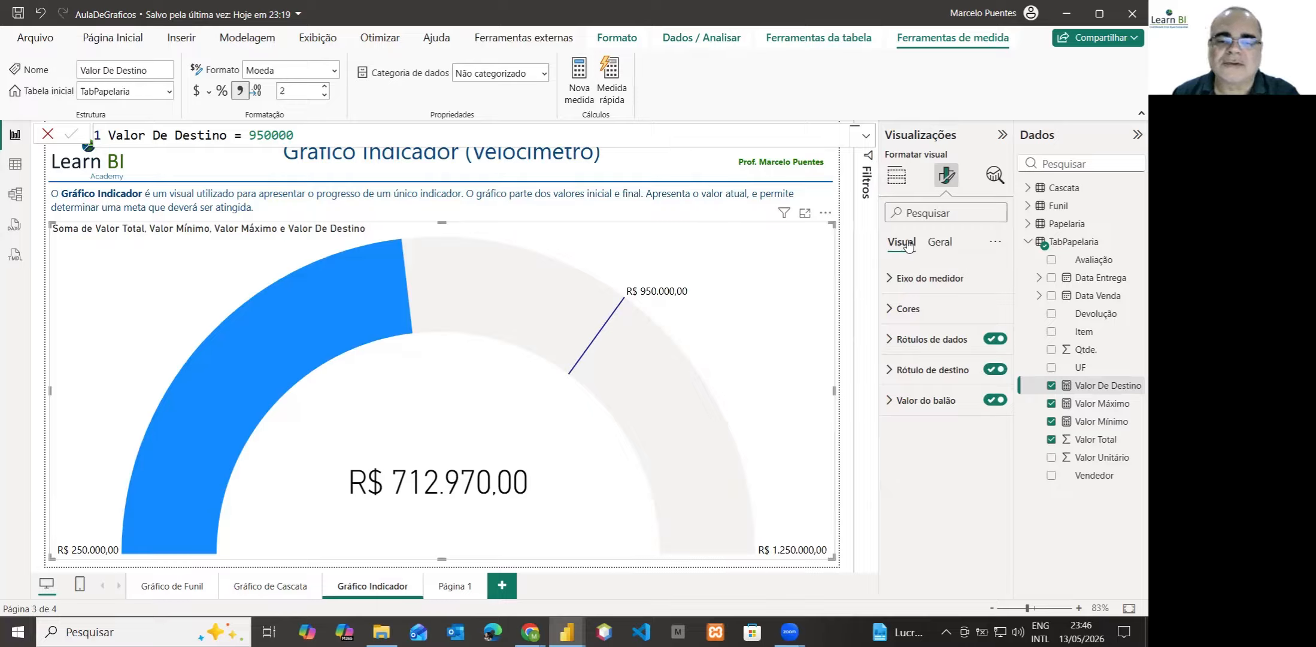
Set the gauge's fill colour to dark blue #094780 and its target line colour to dark red.
click(891, 280)
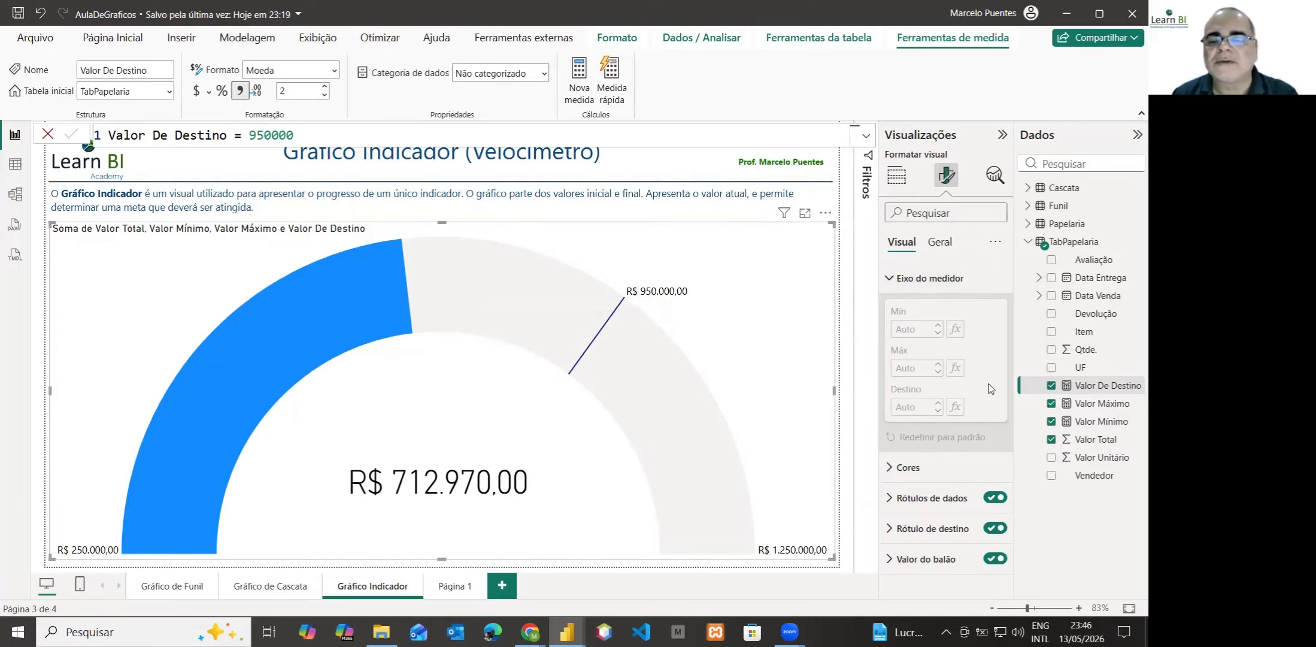
click(891, 279)
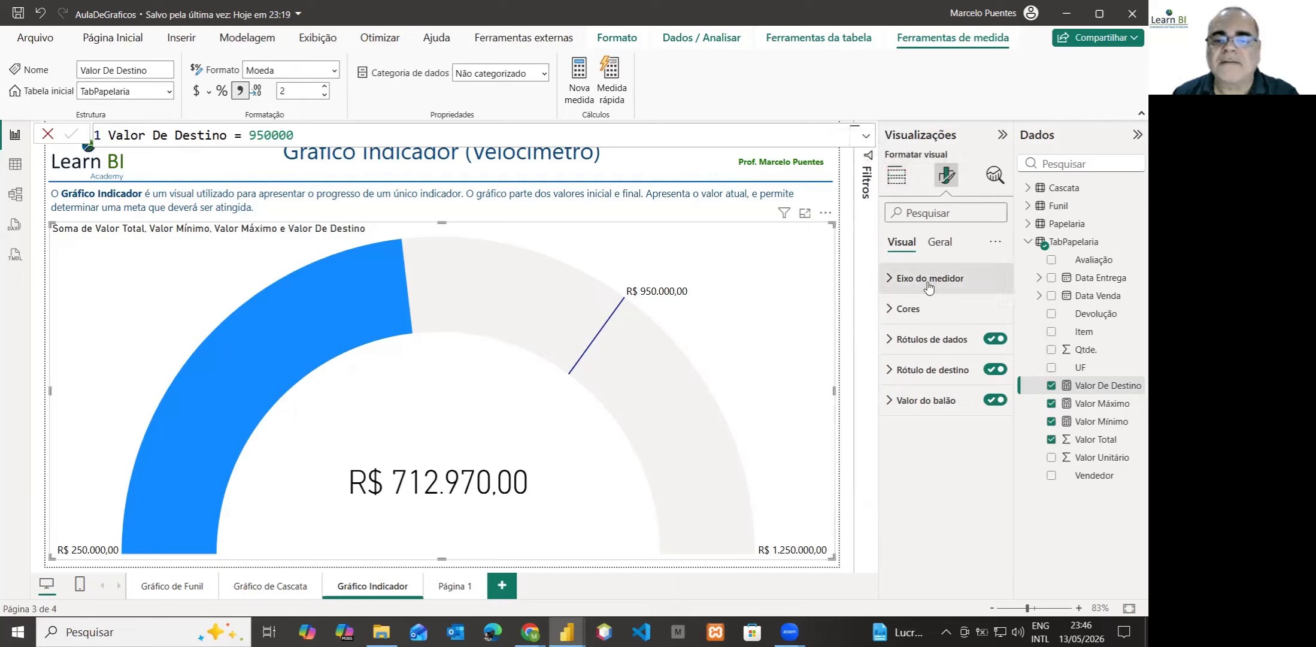
click(891, 311)
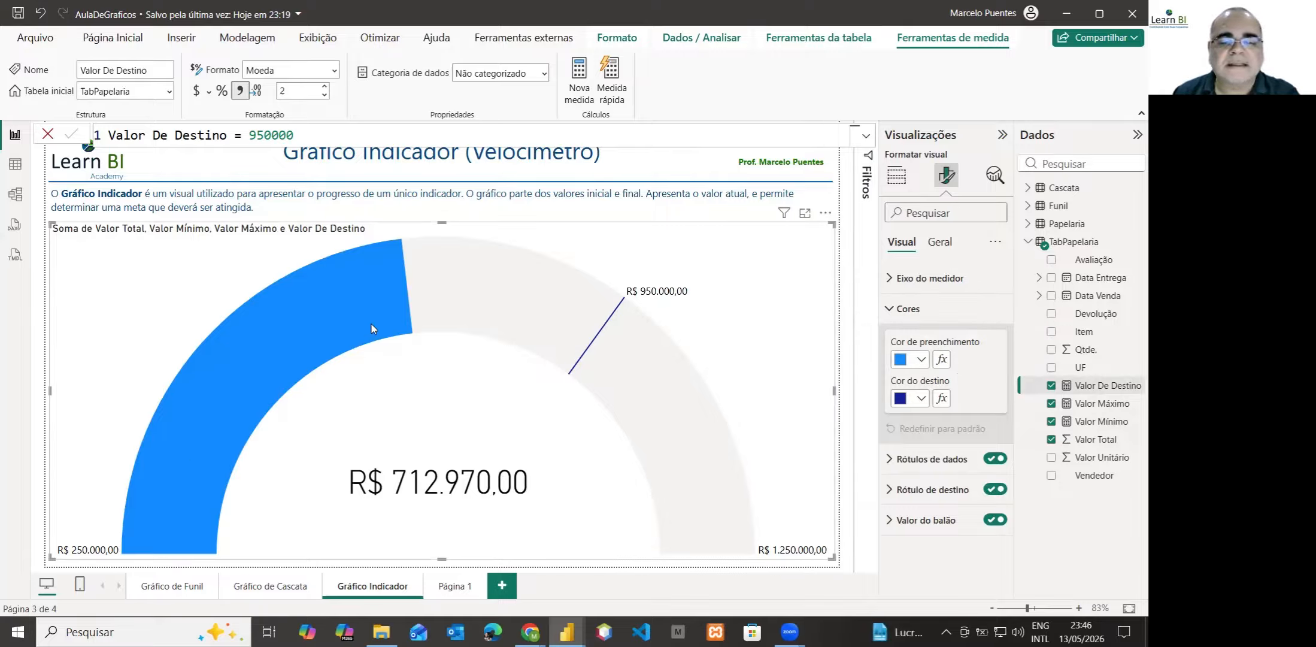
click(921, 360)
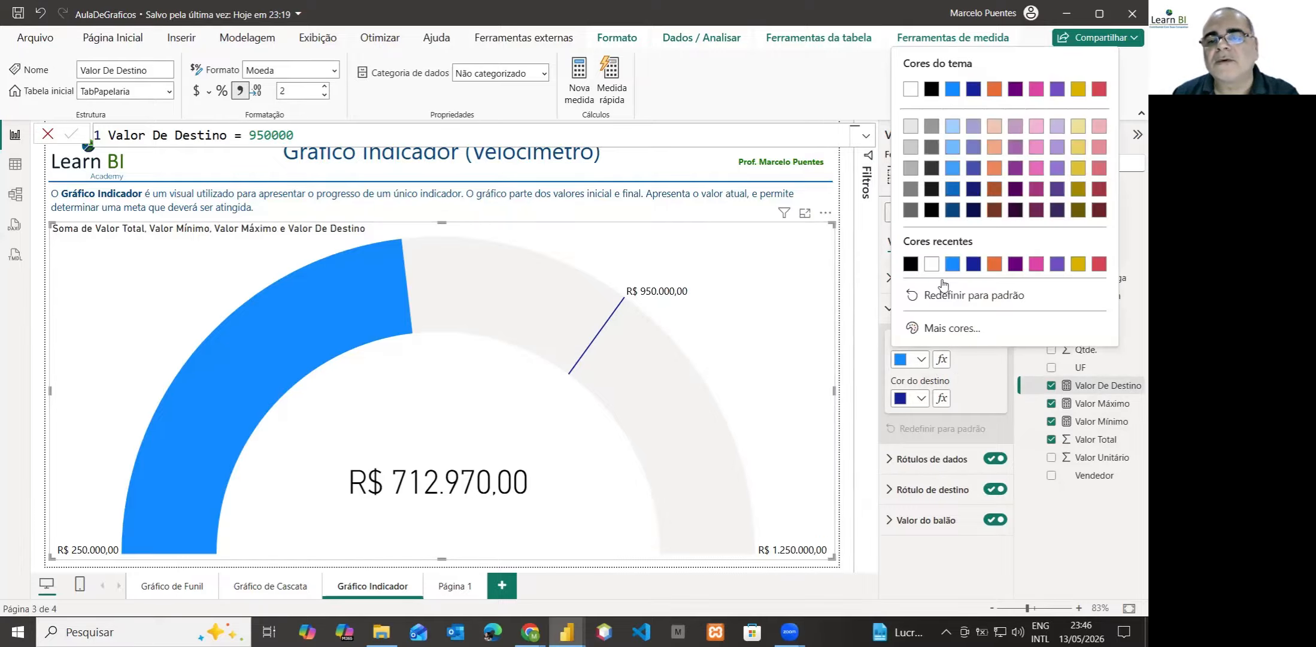
click(952, 210)
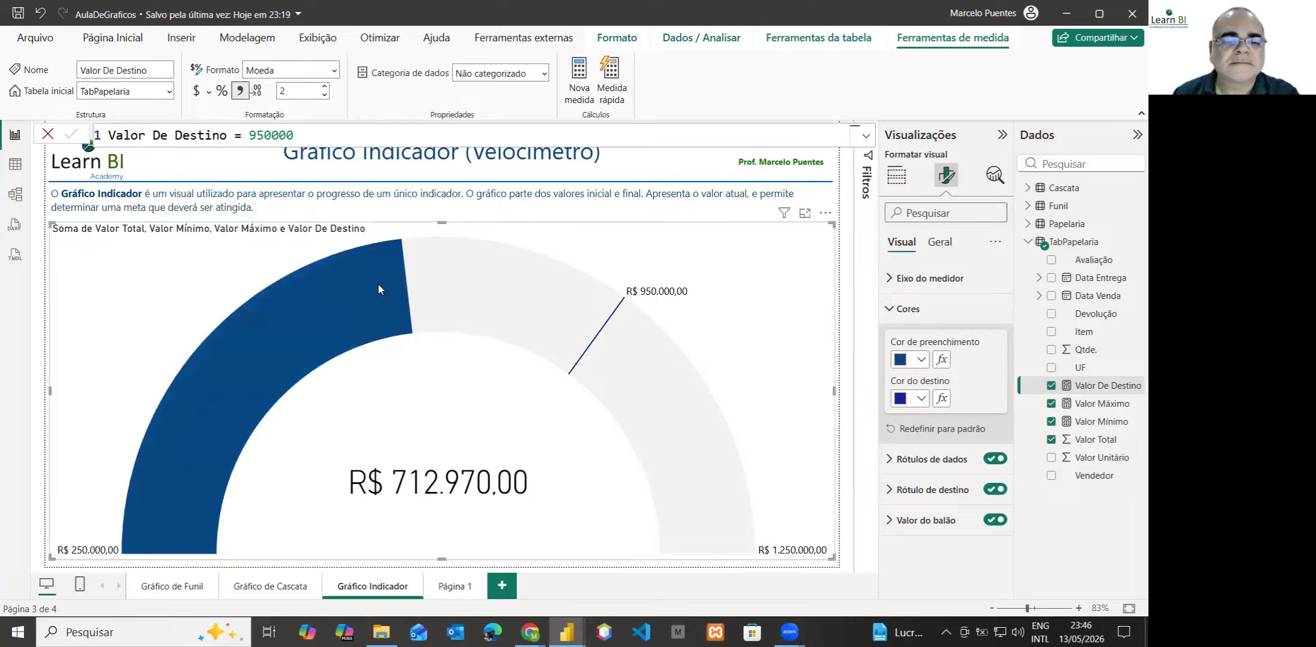
click(922, 398)
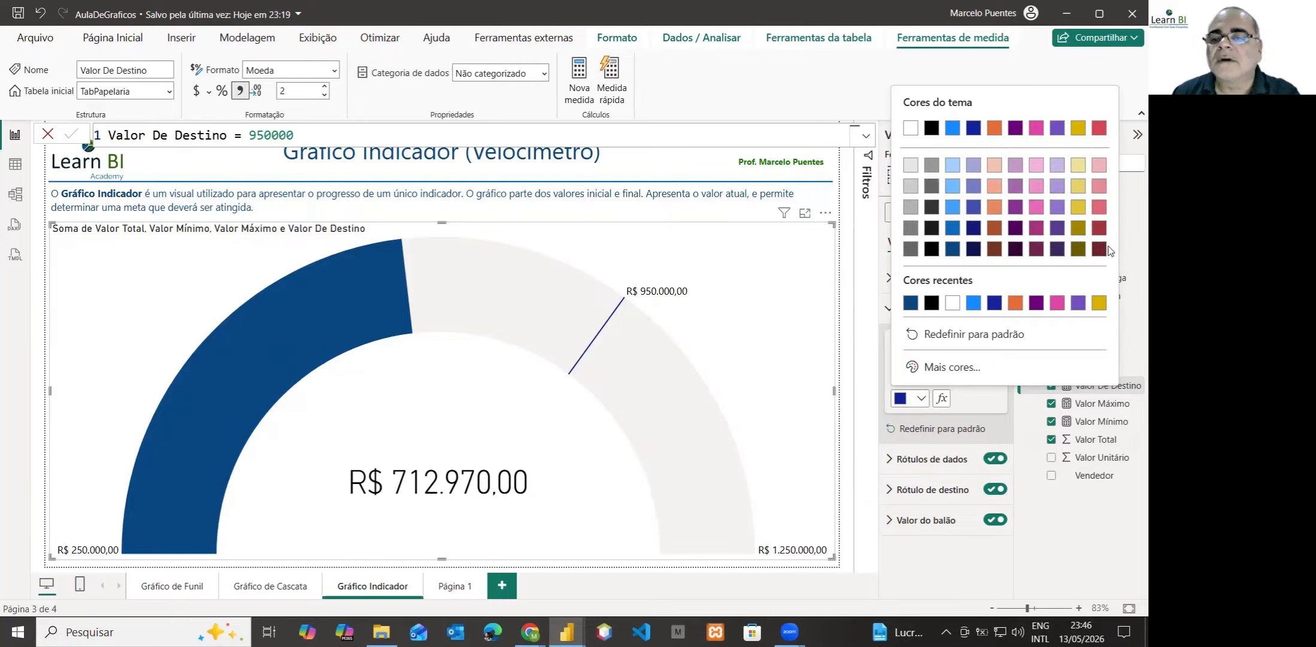
click(1101, 228)
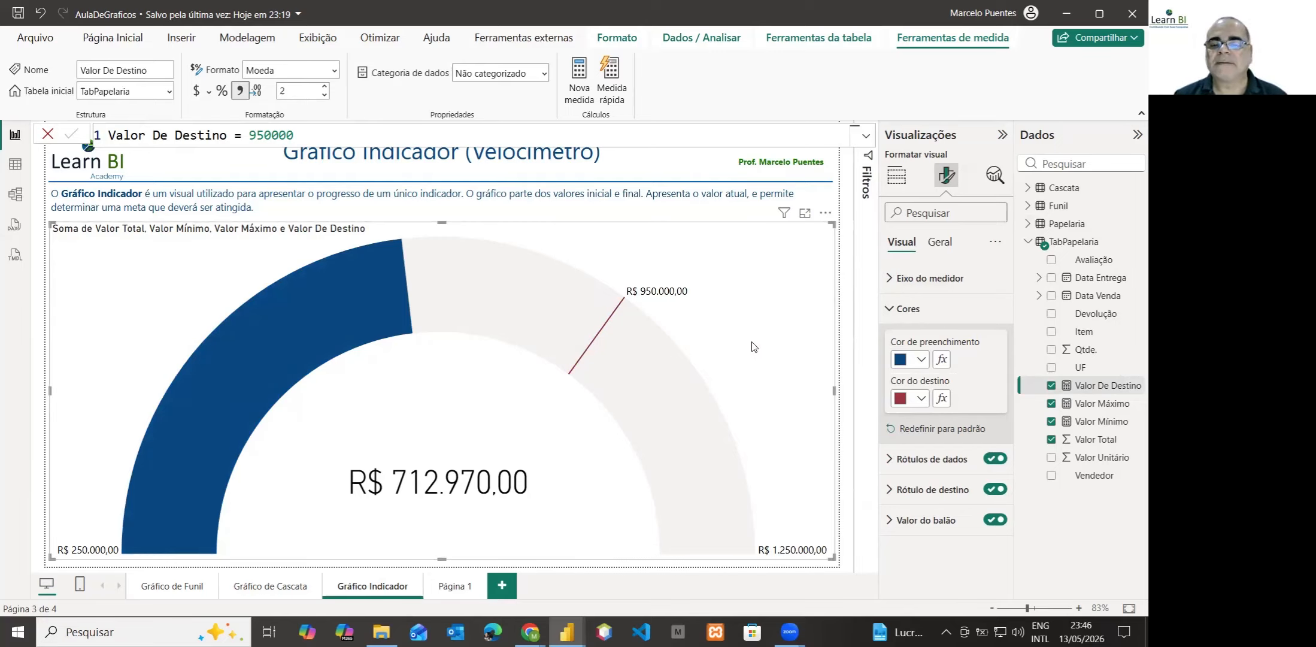
click(887, 319)
Format the gauge's data labels (Rótulos de dados) with font size 15 and dark blue #094780.
click(892, 340)
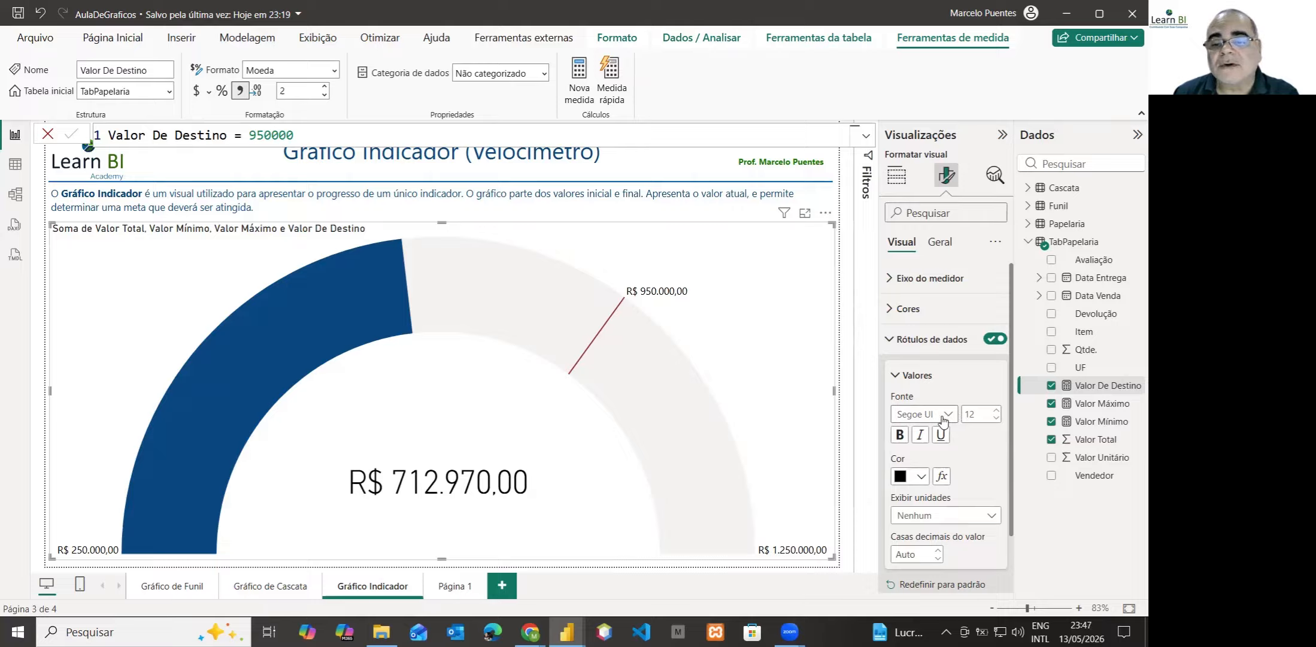
click(997, 412)
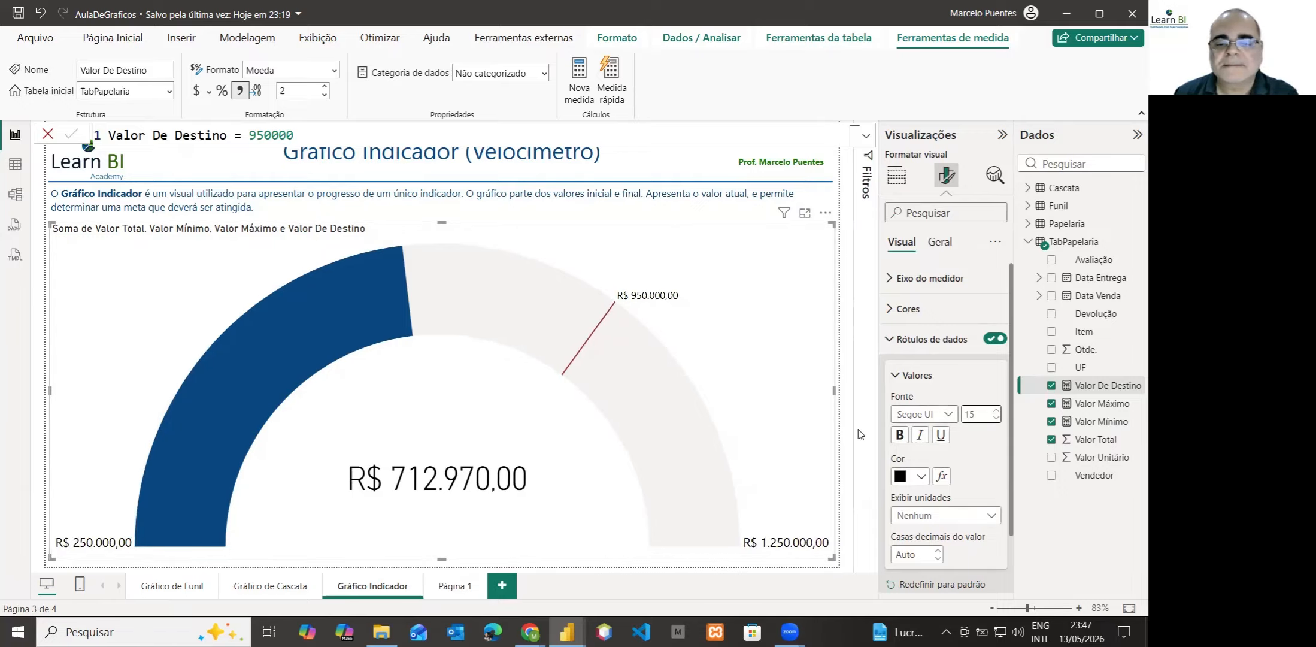
click(922, 476)
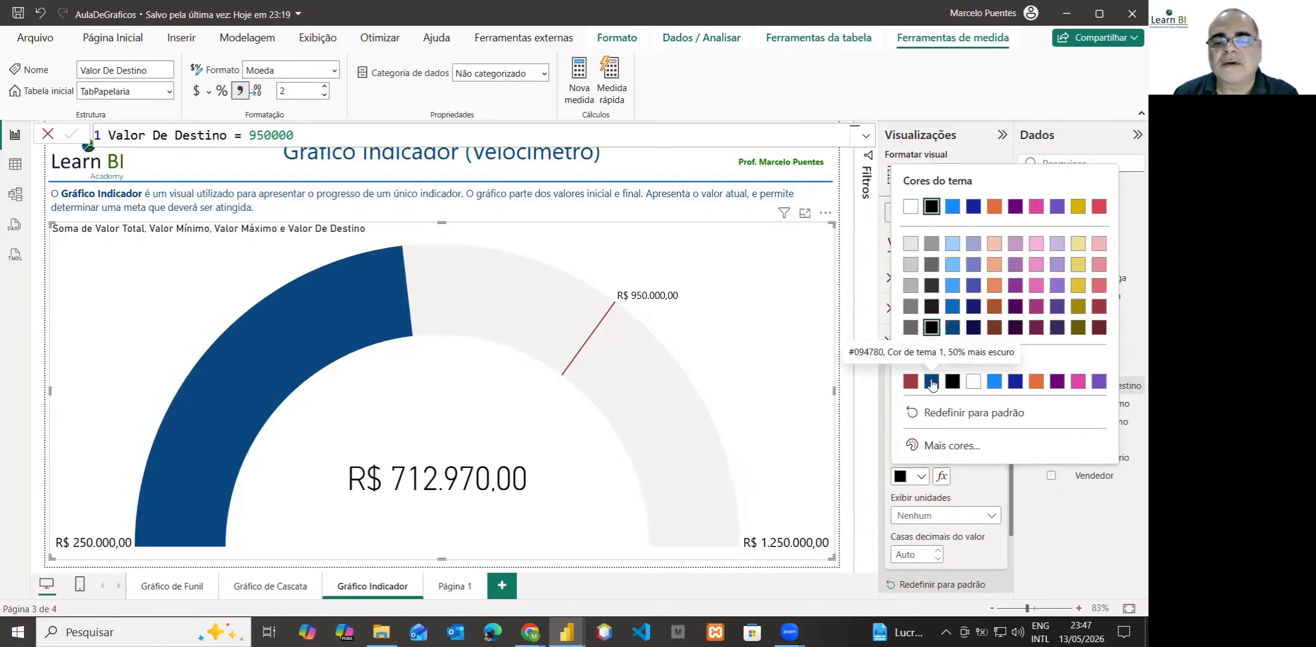
click(931, 381)
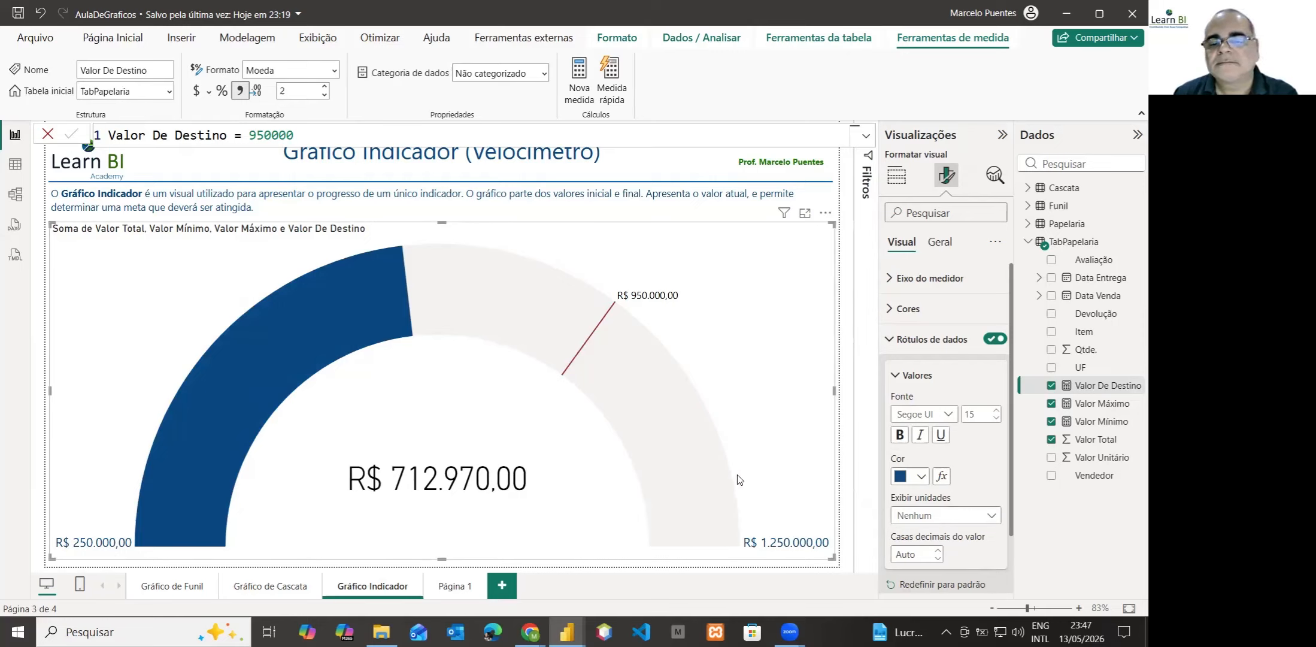
scroll(907, 439, down, 2)
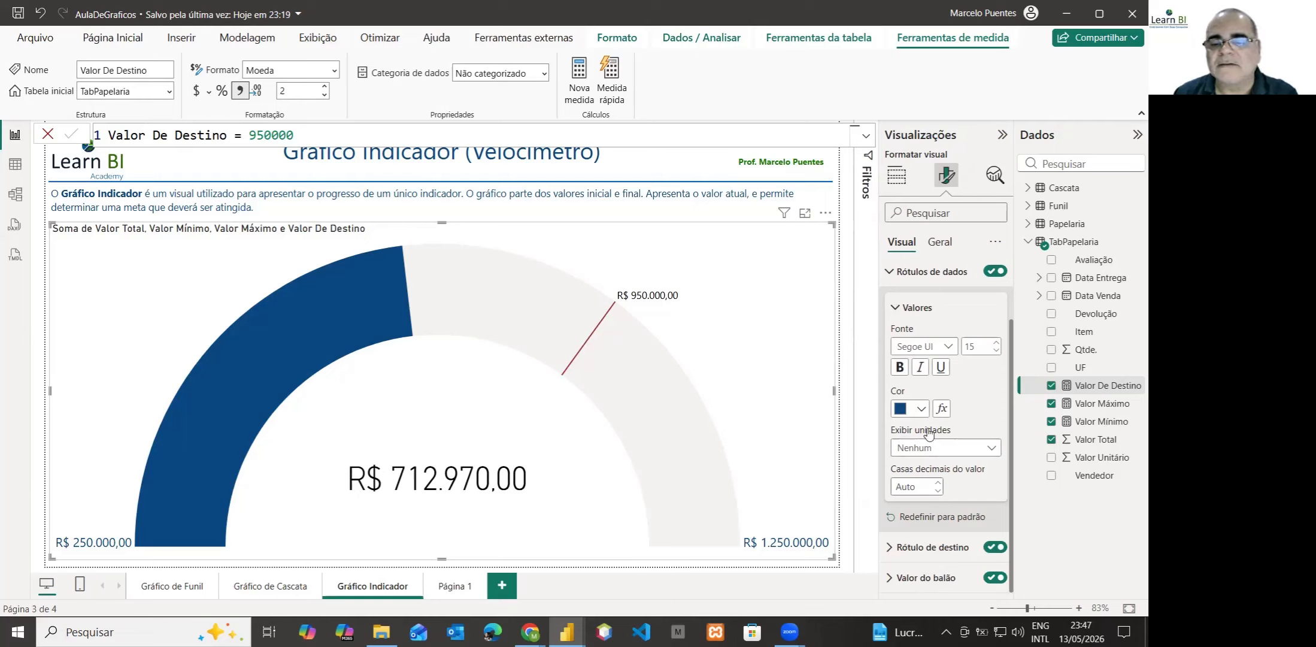
click(896, 307)
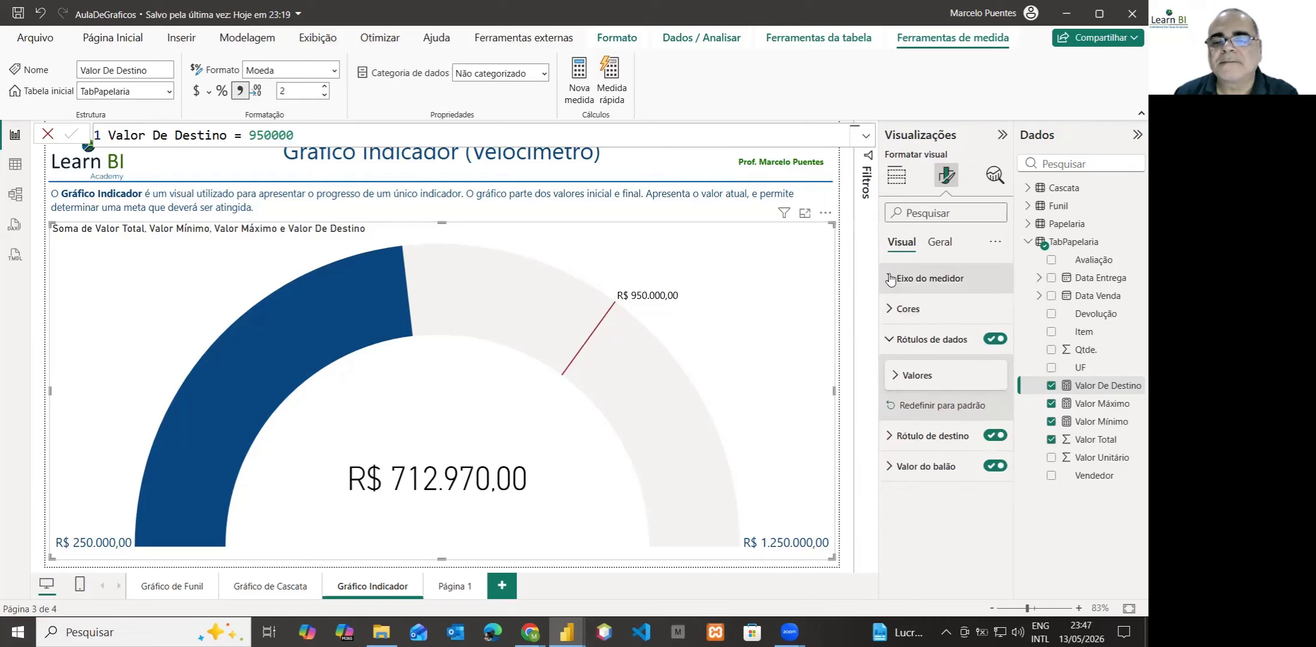
click(892, 340)
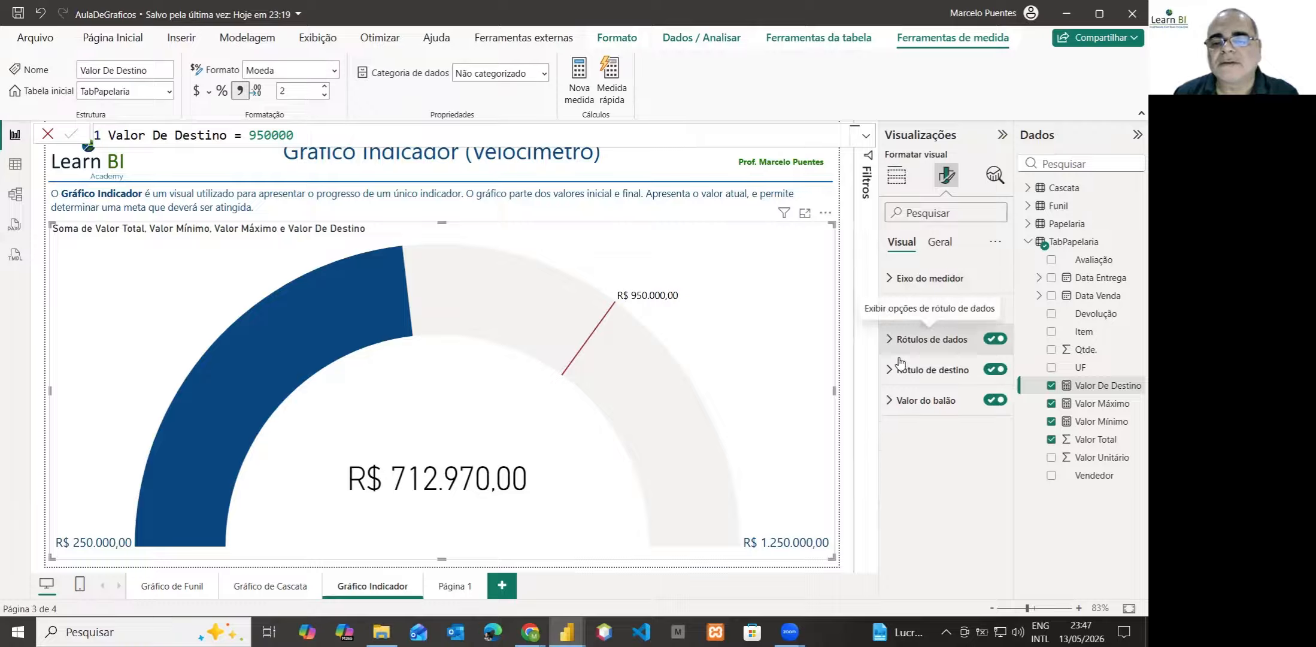
Format the gauge's target label (Rótulo de destino) with font size 15 and the dark red of the target line.
click(889, 371)
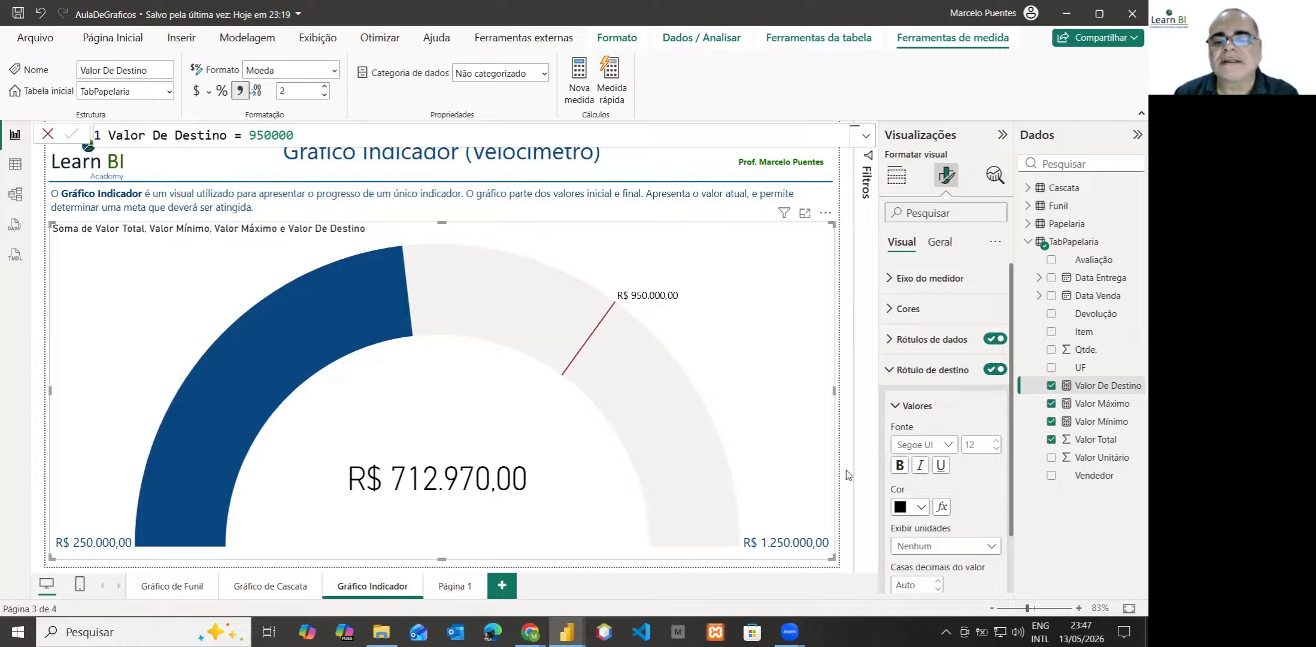
click(997, 442)
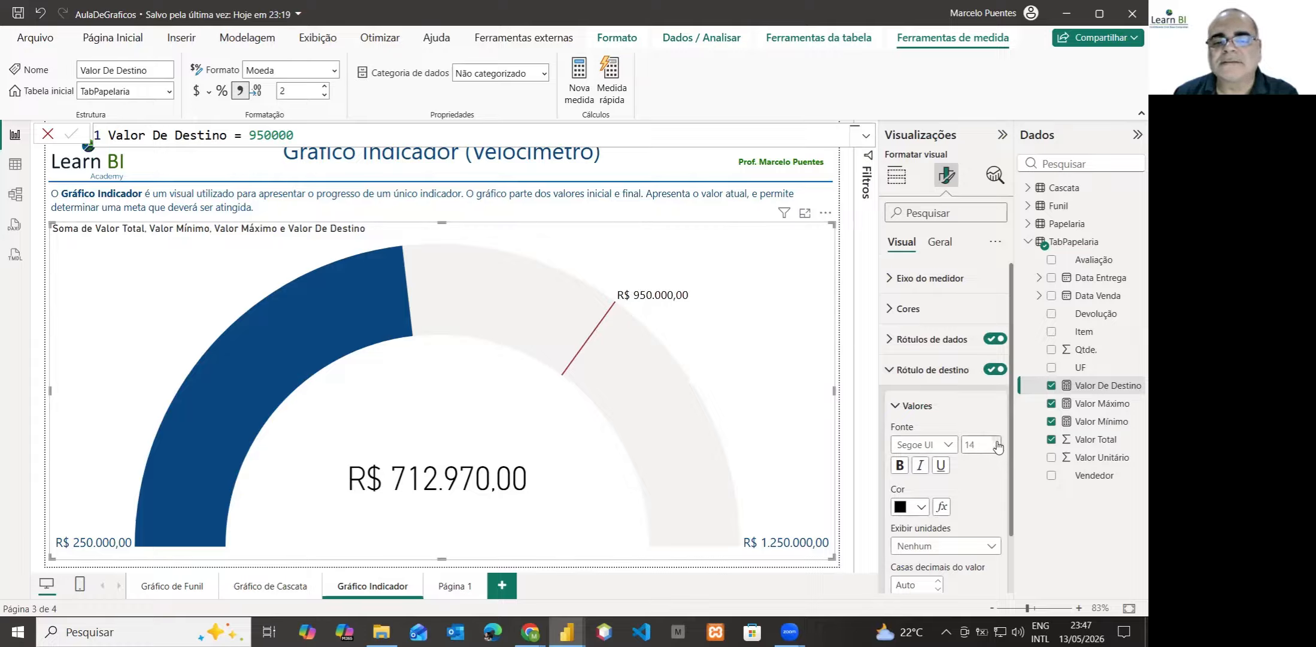
click(925, 507)
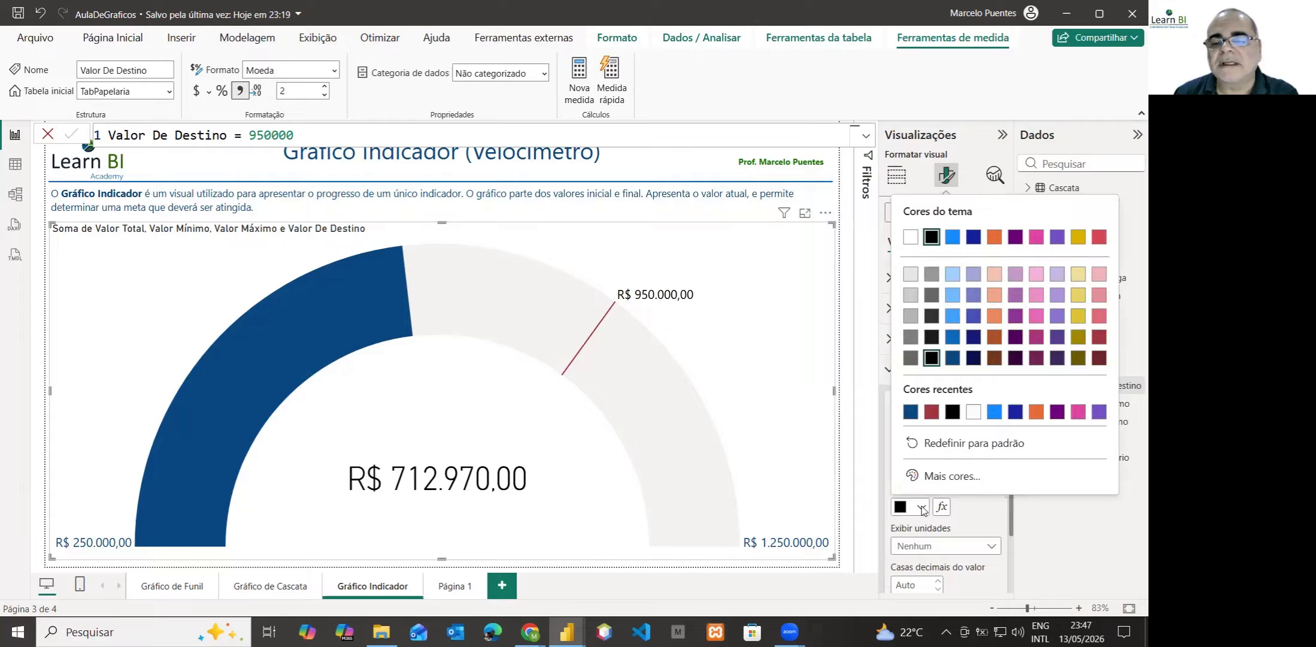
click(931, 411)
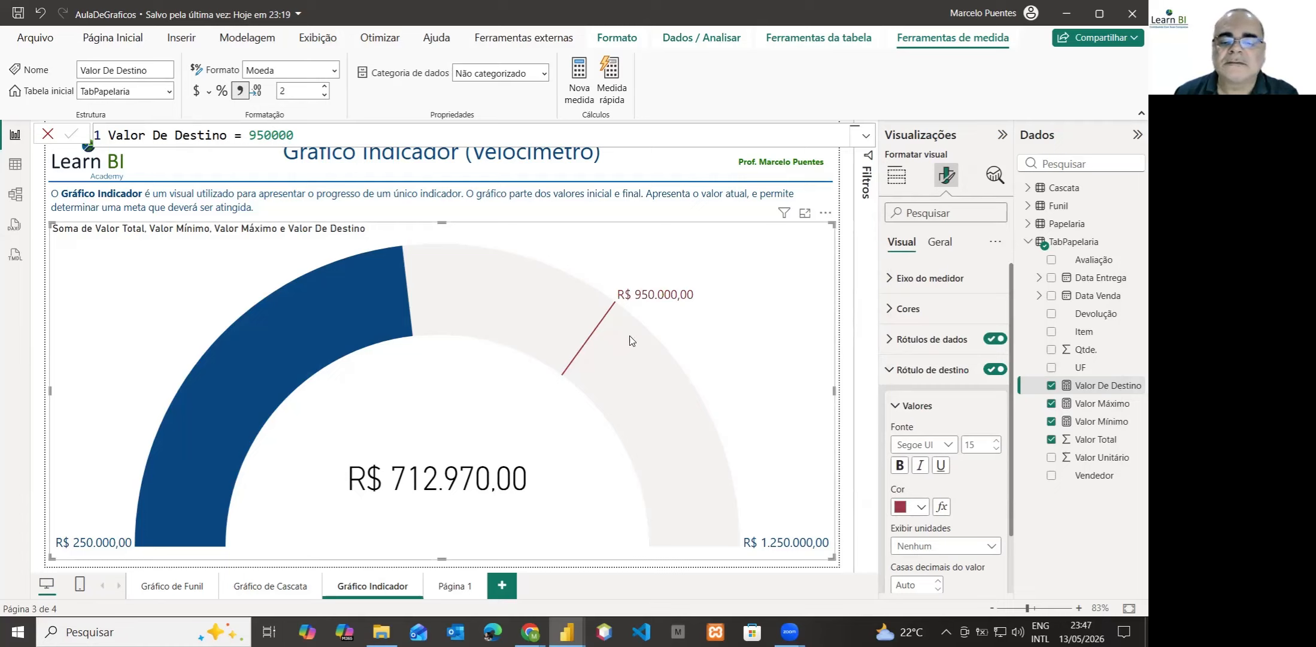
scroll(987, 474, down, 1)
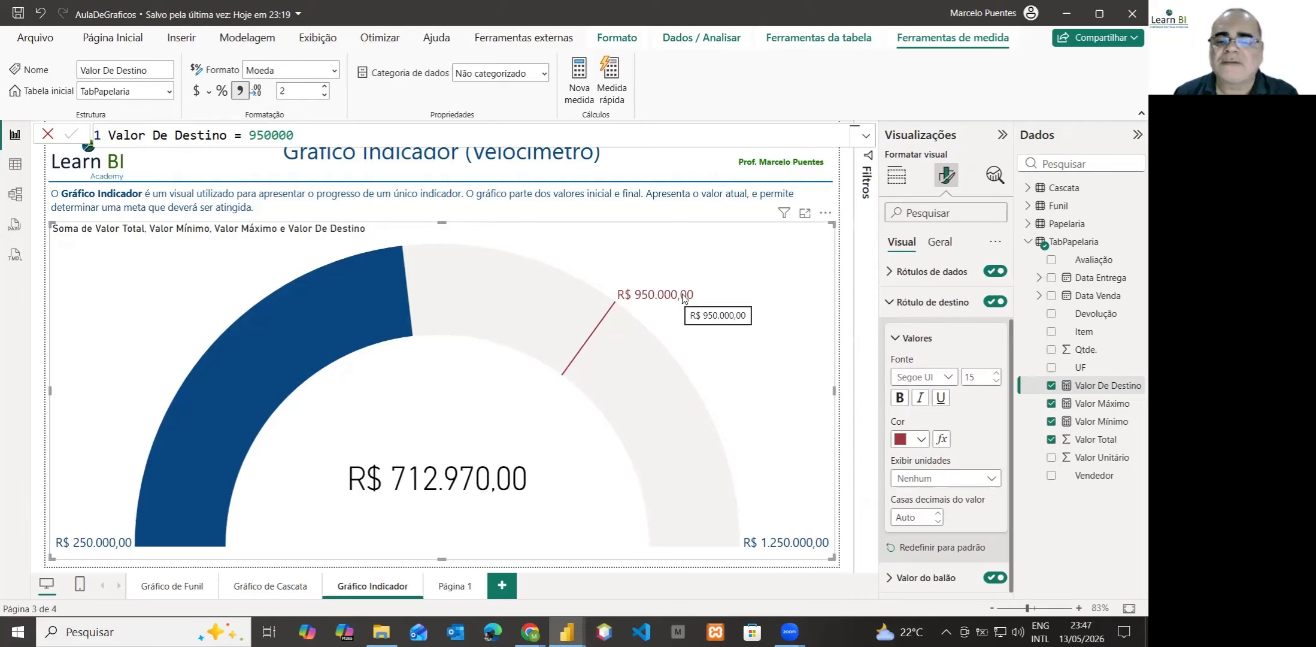
click(894, 339)
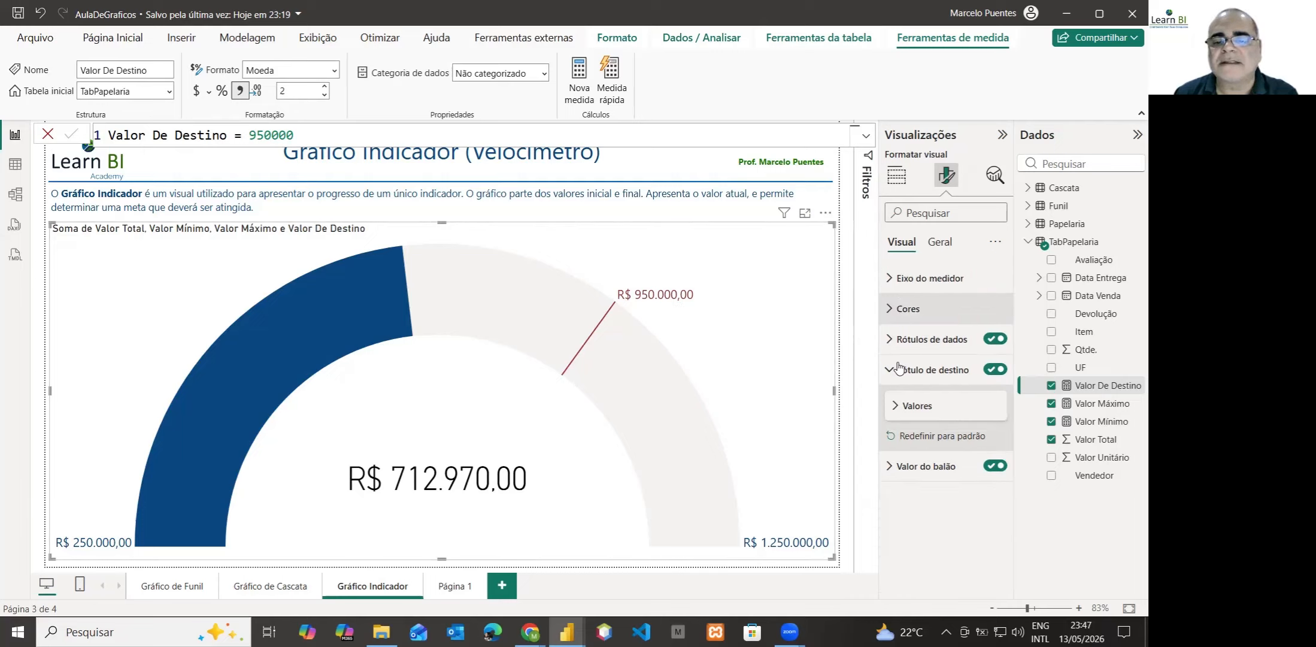
click(890, 370)
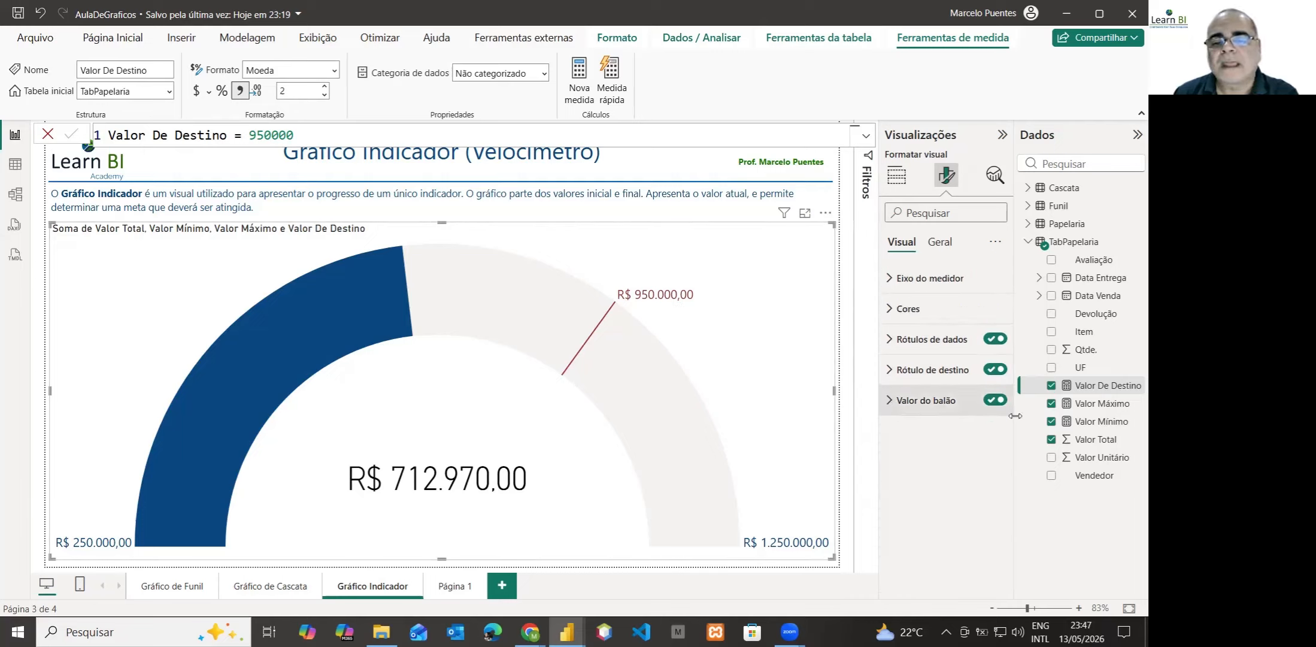
Format the gauge's callout value (Valor do balão) with the Segoe UI font and a dark navy blue theme colour.
click(889, 400)
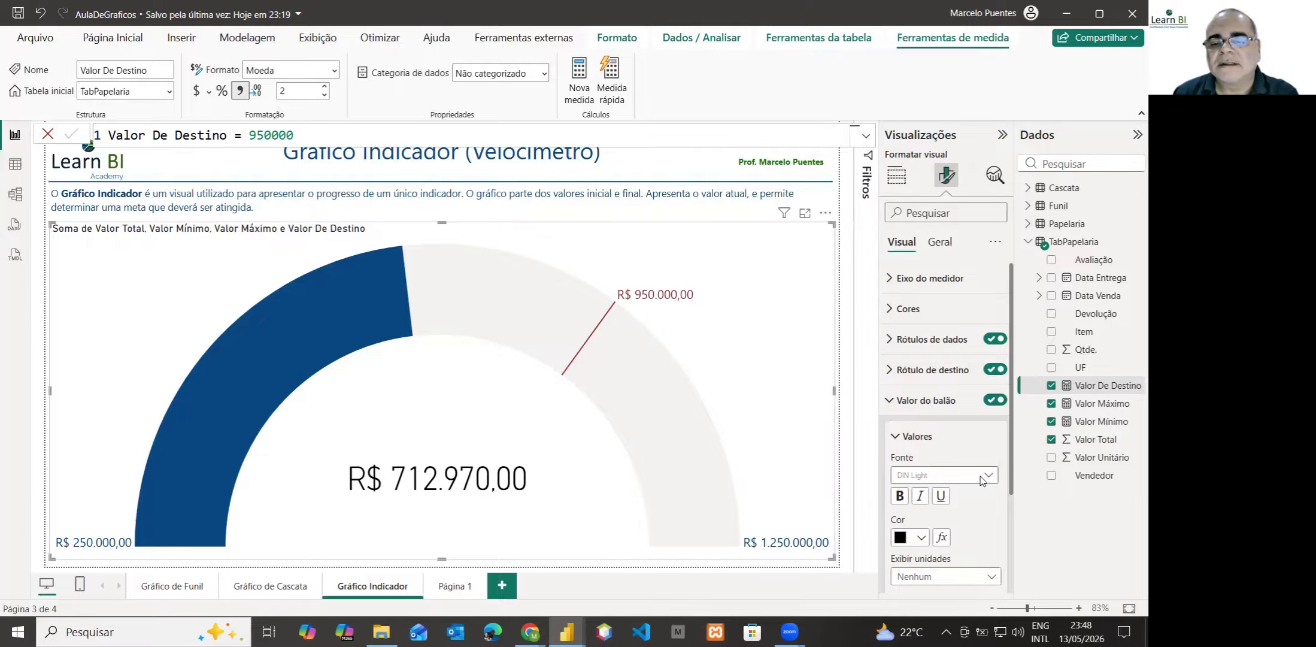
click(925, 475)
scroll(967, 425, down, 3)
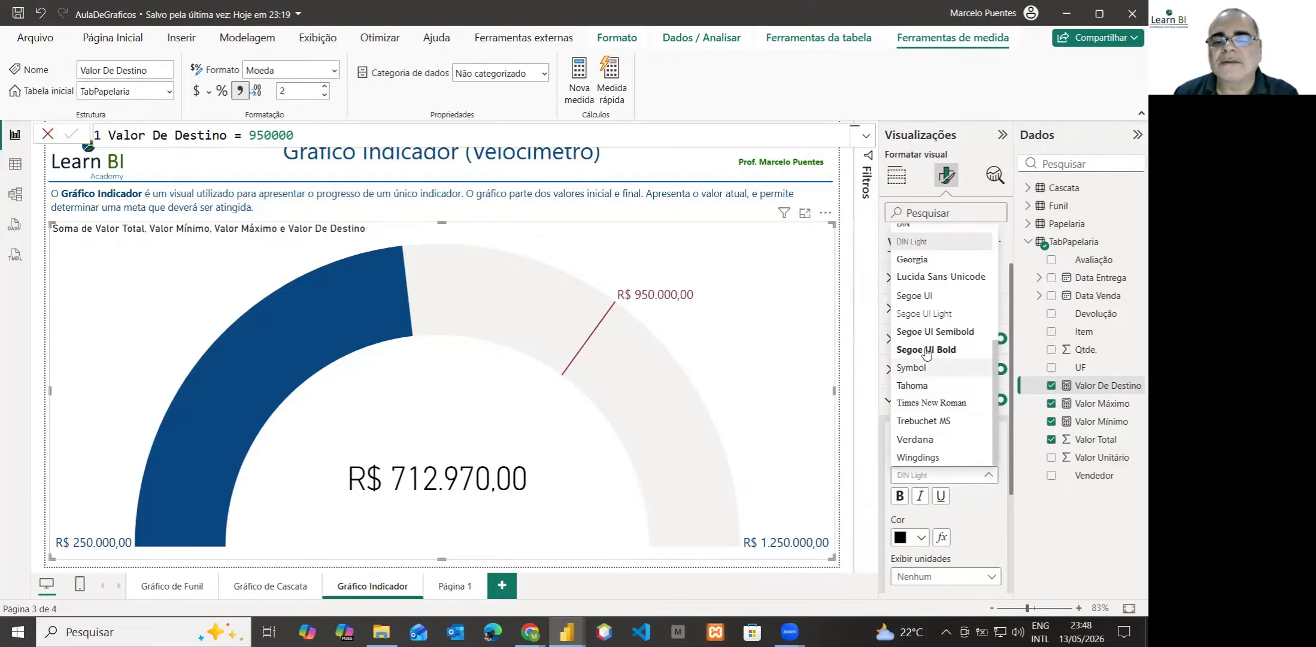
click(925, 295)
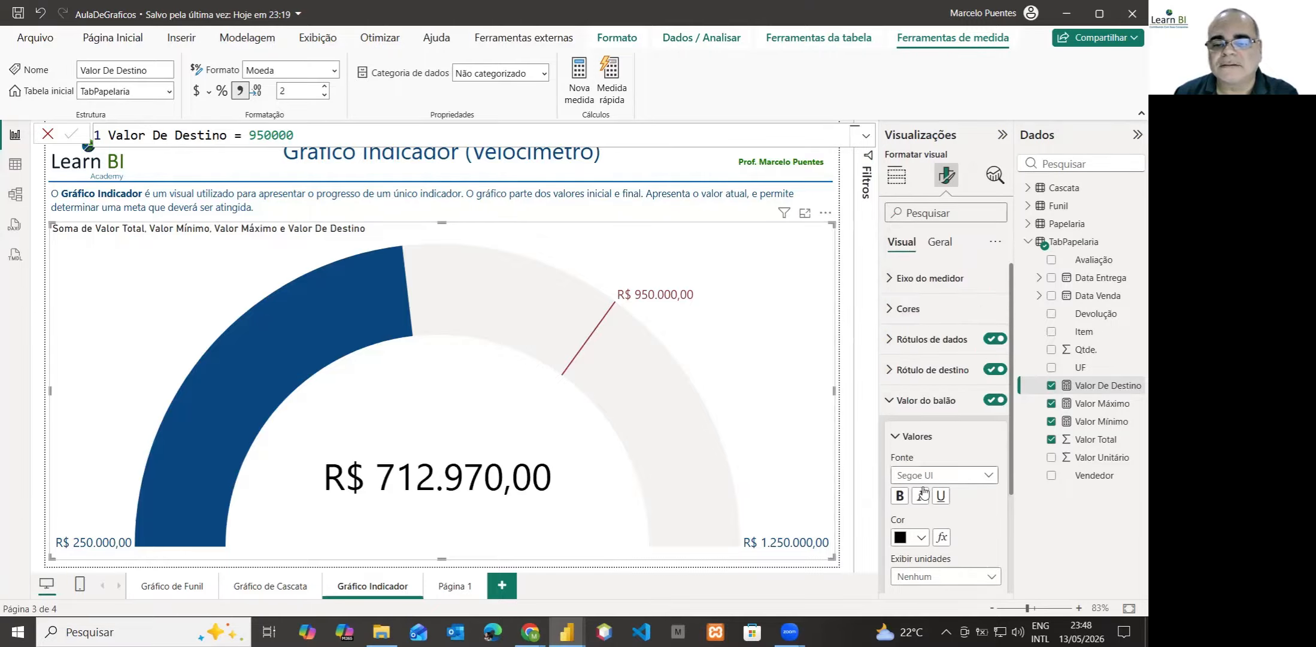
scroll(955, 513, down, 2)
scroll(956, 513, down, 2)
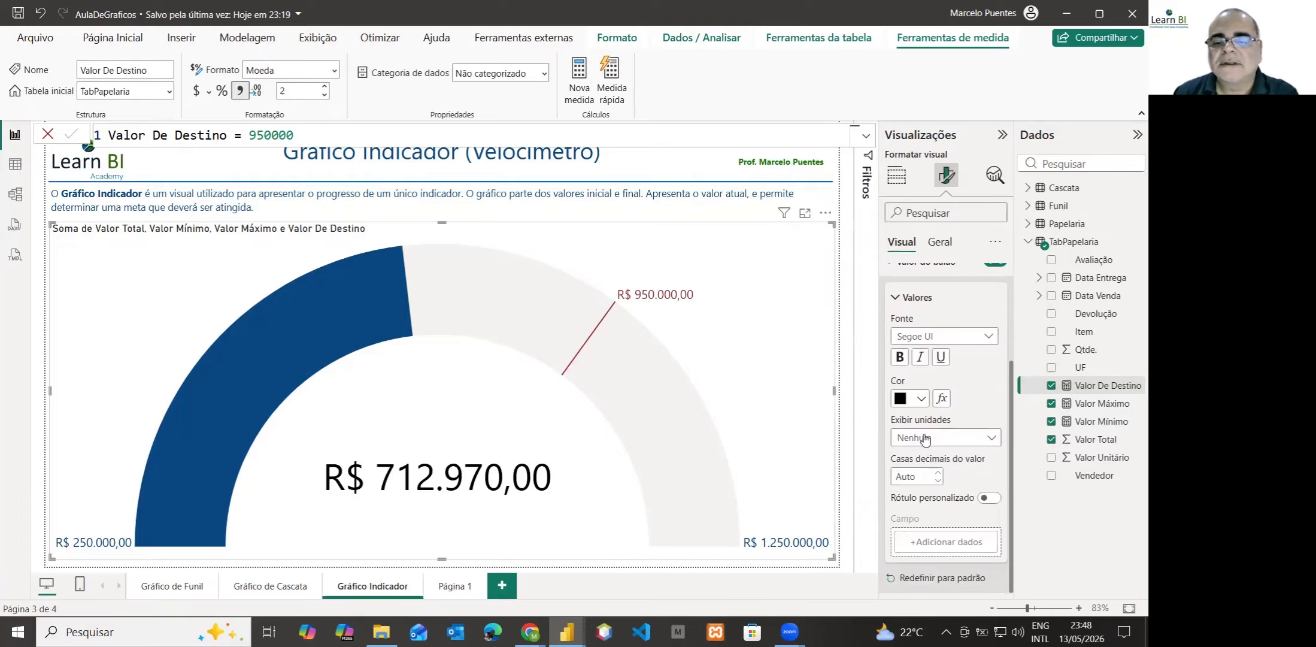
click(921, 401)
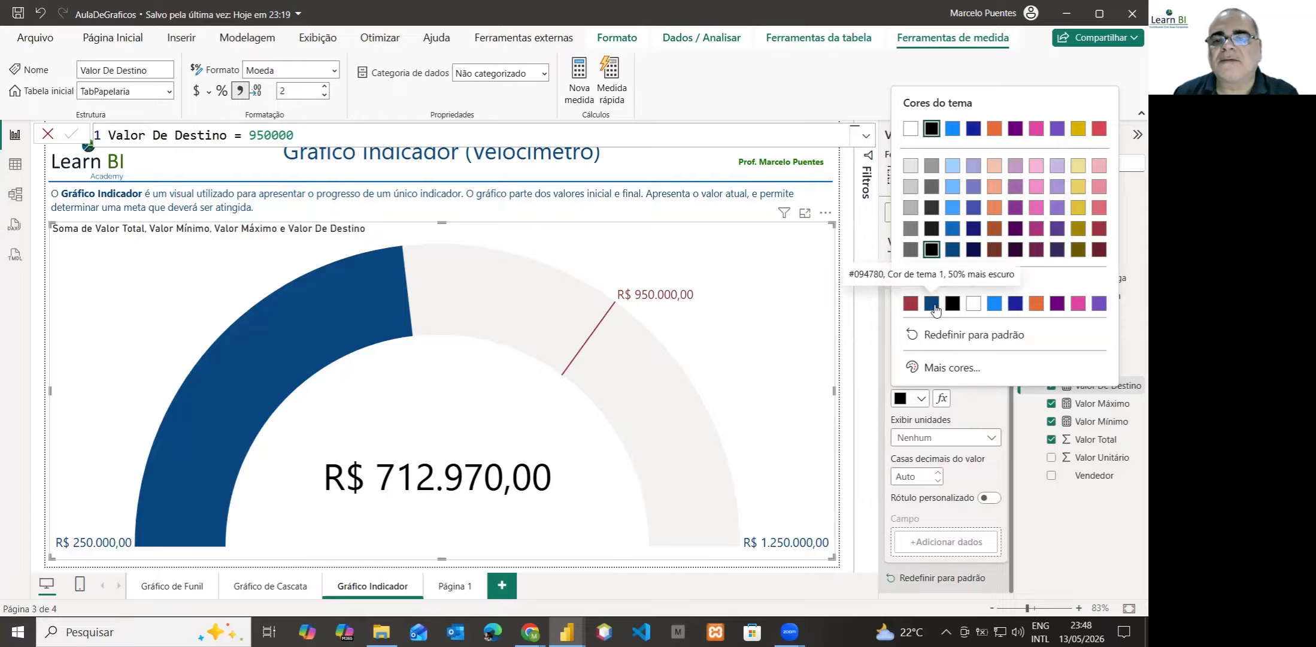
click(974, 229)
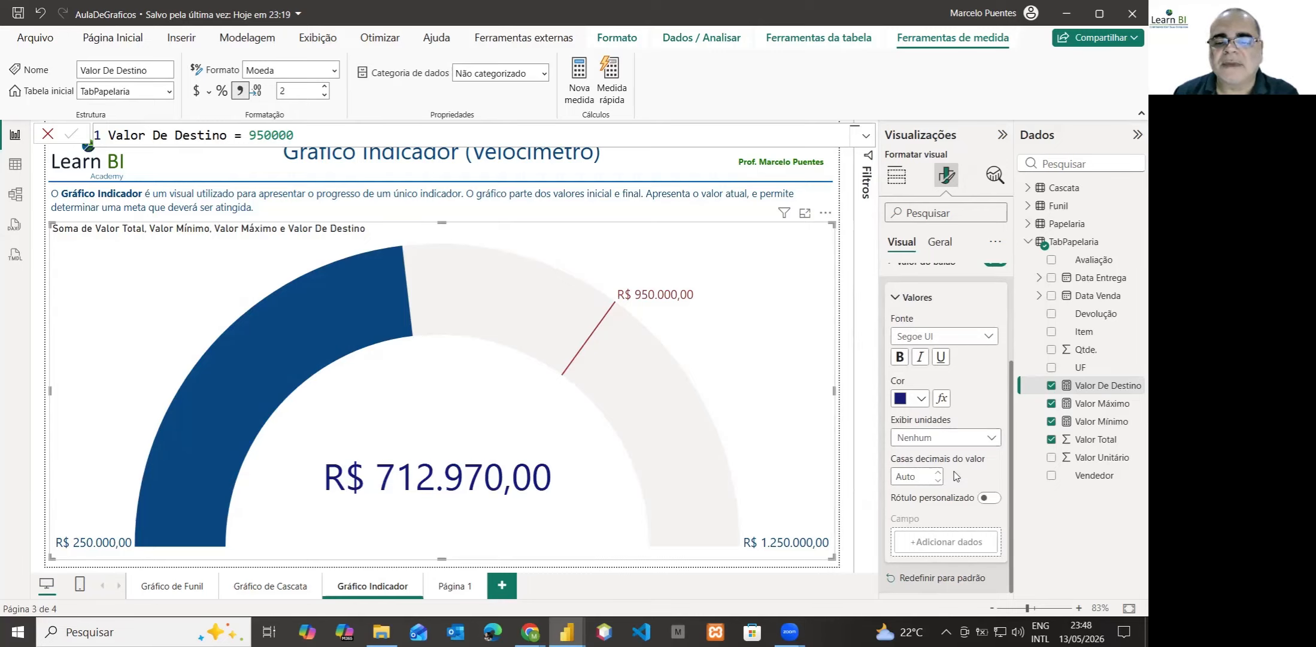
scroll(961, 467, up, 2)
scroll(965, 456, down, 2)
scroll(961, 455, up, 1)
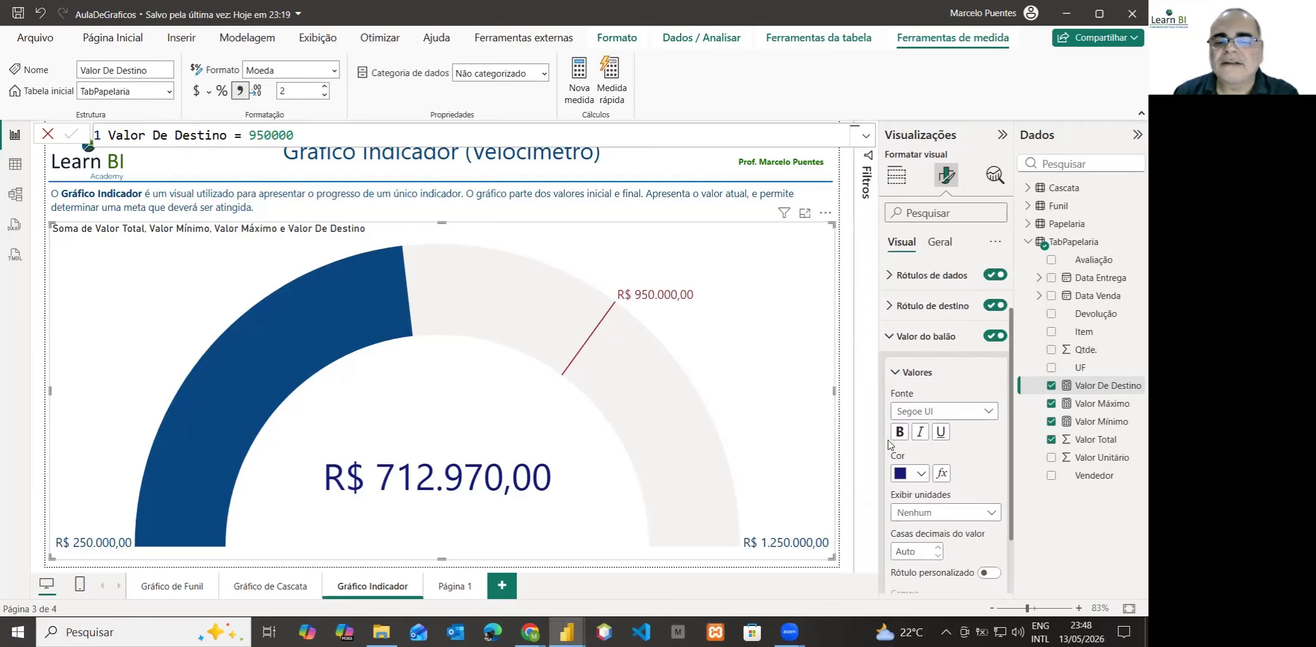
Replace the gauge's title text with "Metas para 2026" in its general formatting options.
click(894, 373)
click(890, 403)
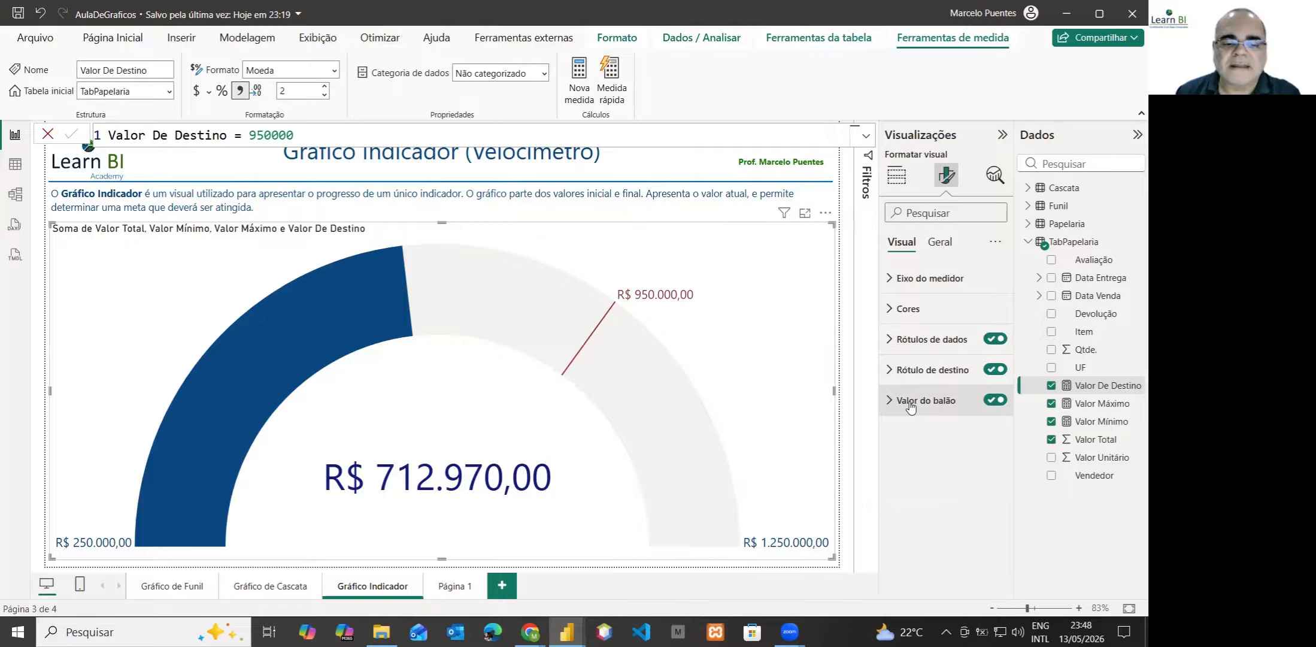
click(940, 243)
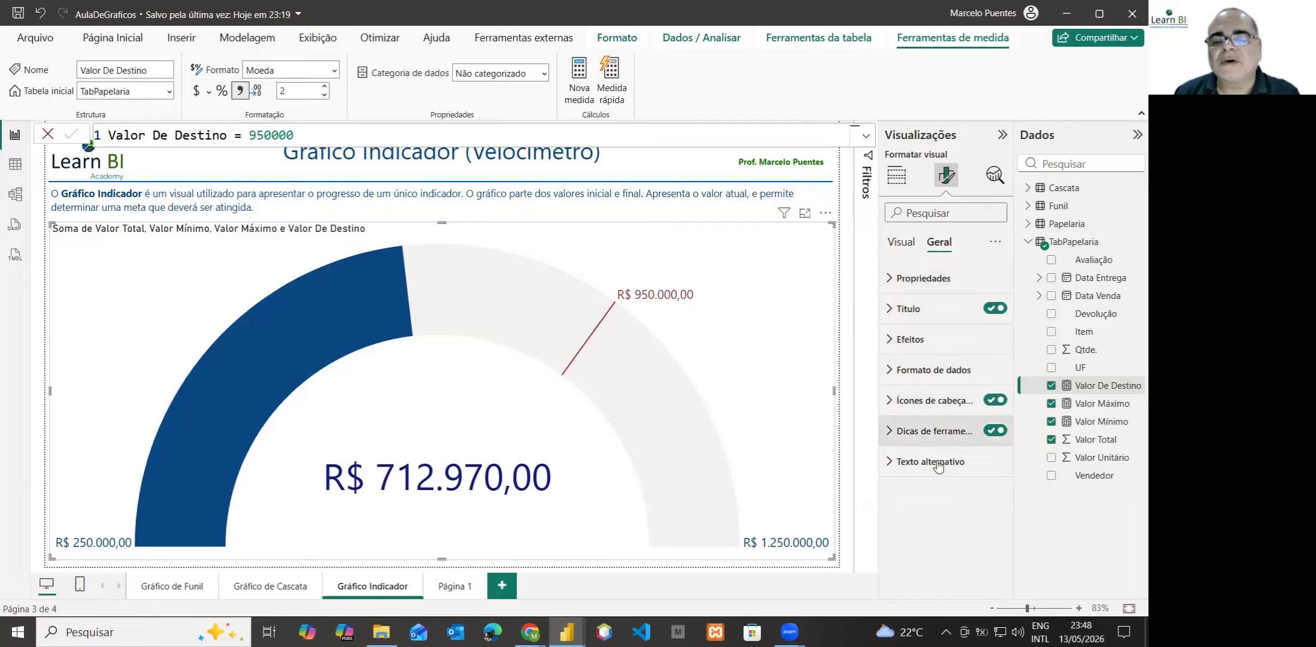
click(900, 281)
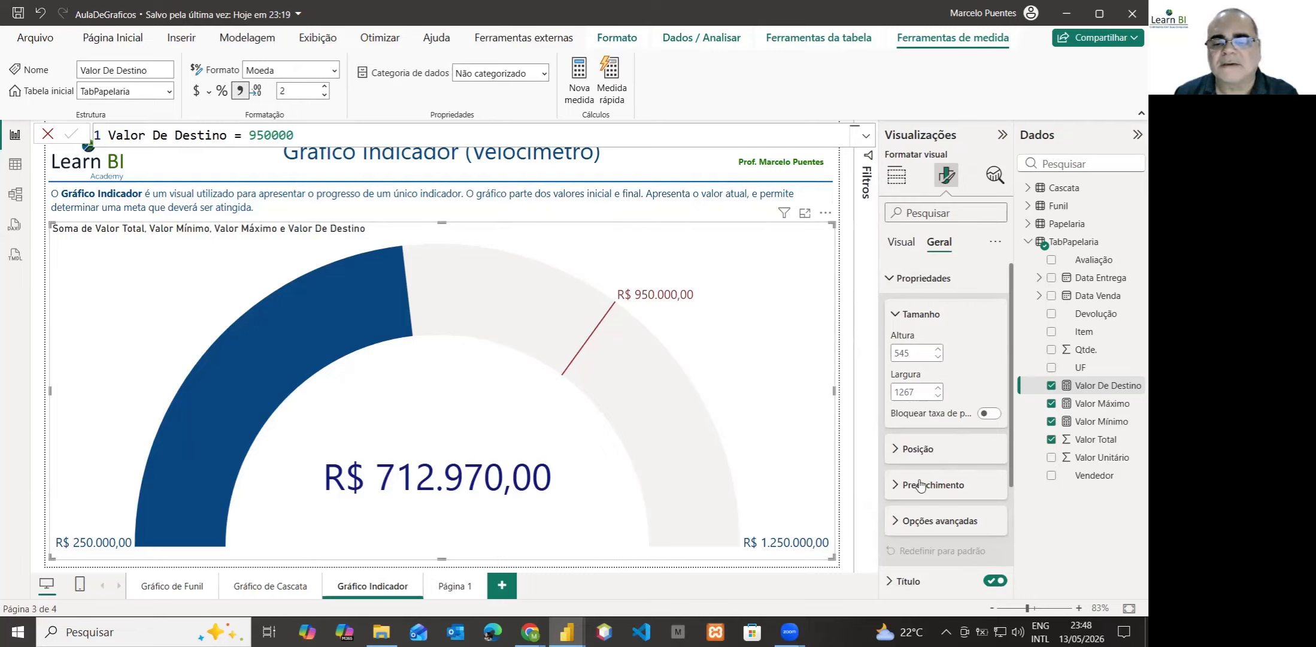
click(897, 315)
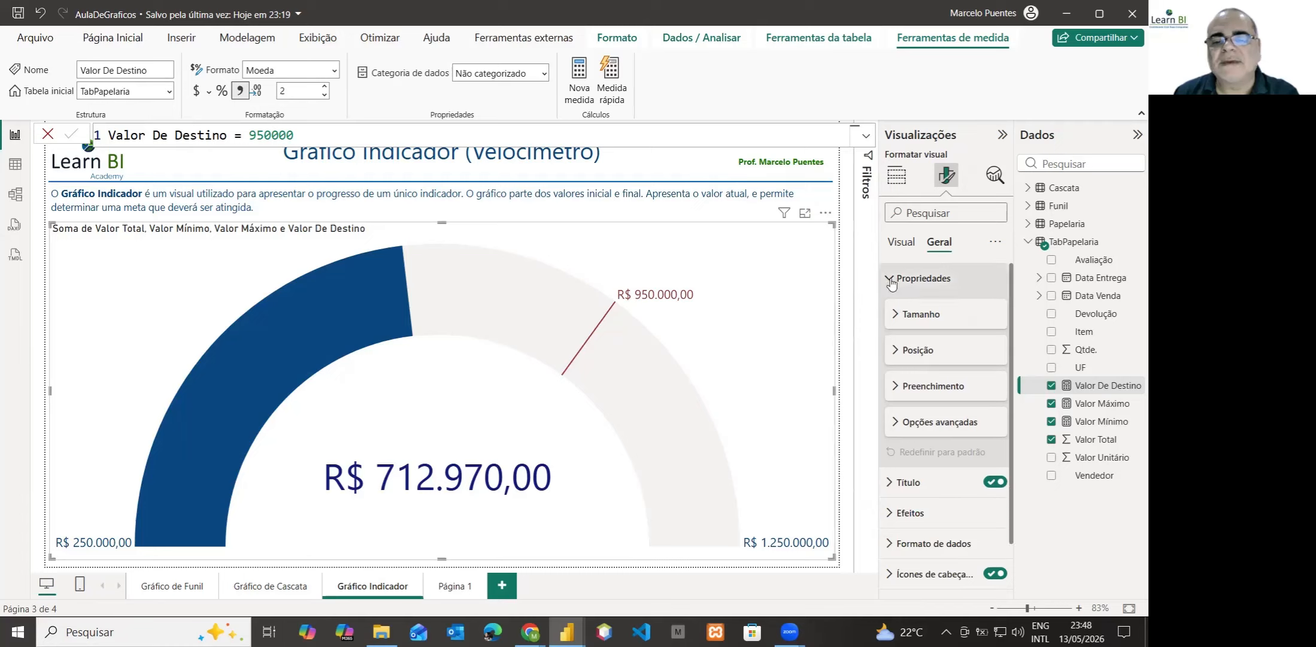
click(916, 277)
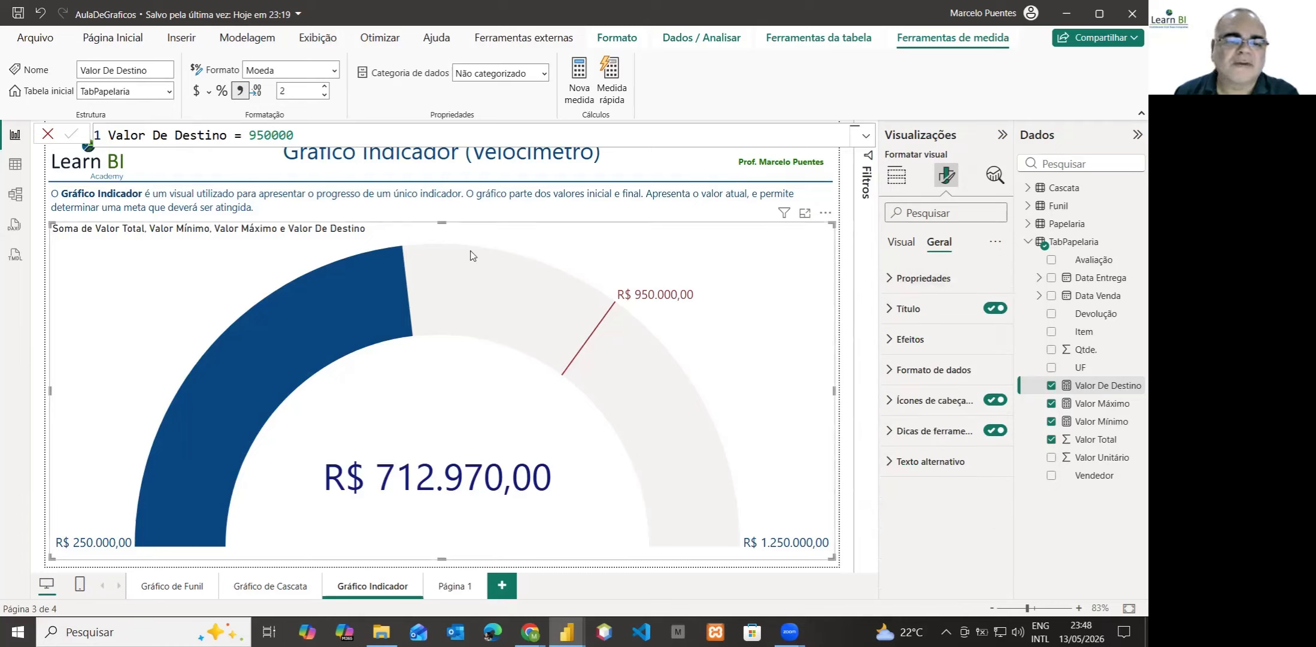
click(909, 311)
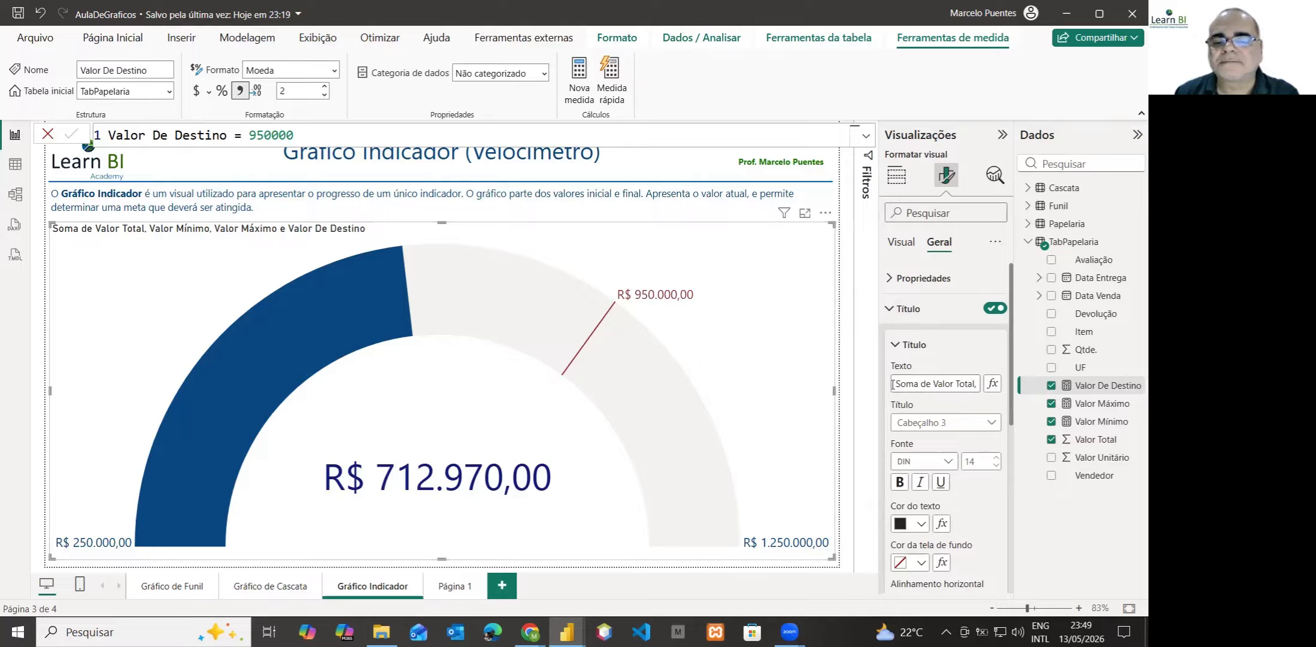
drag(896, 383, 982, 386)
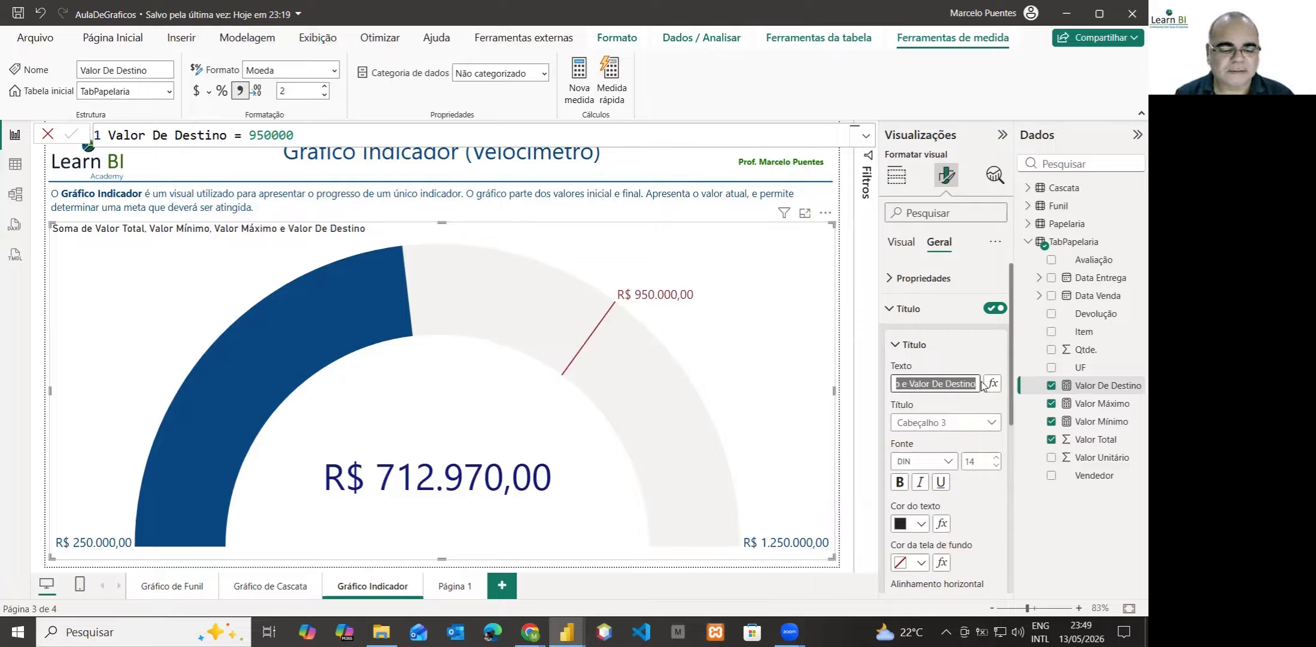
text(Metas para 2026)
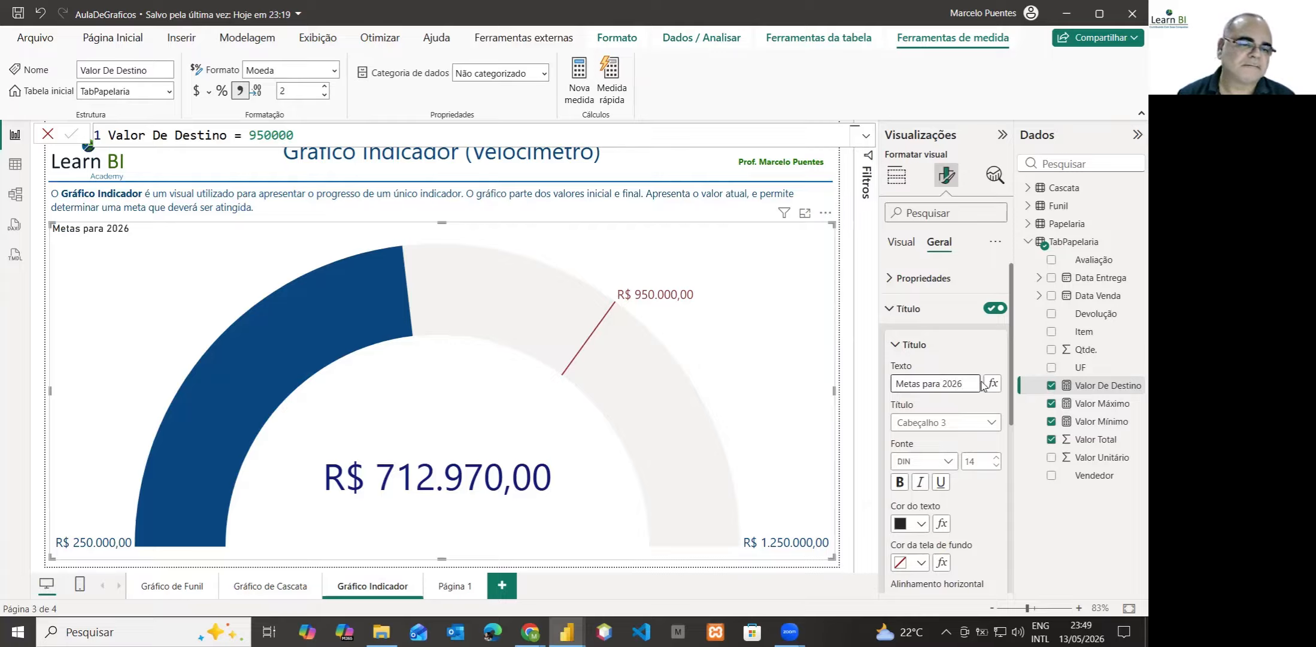
Format the gauge's title with the Normal heading style, the Segoe UI font and size 15.
click(967, 425)
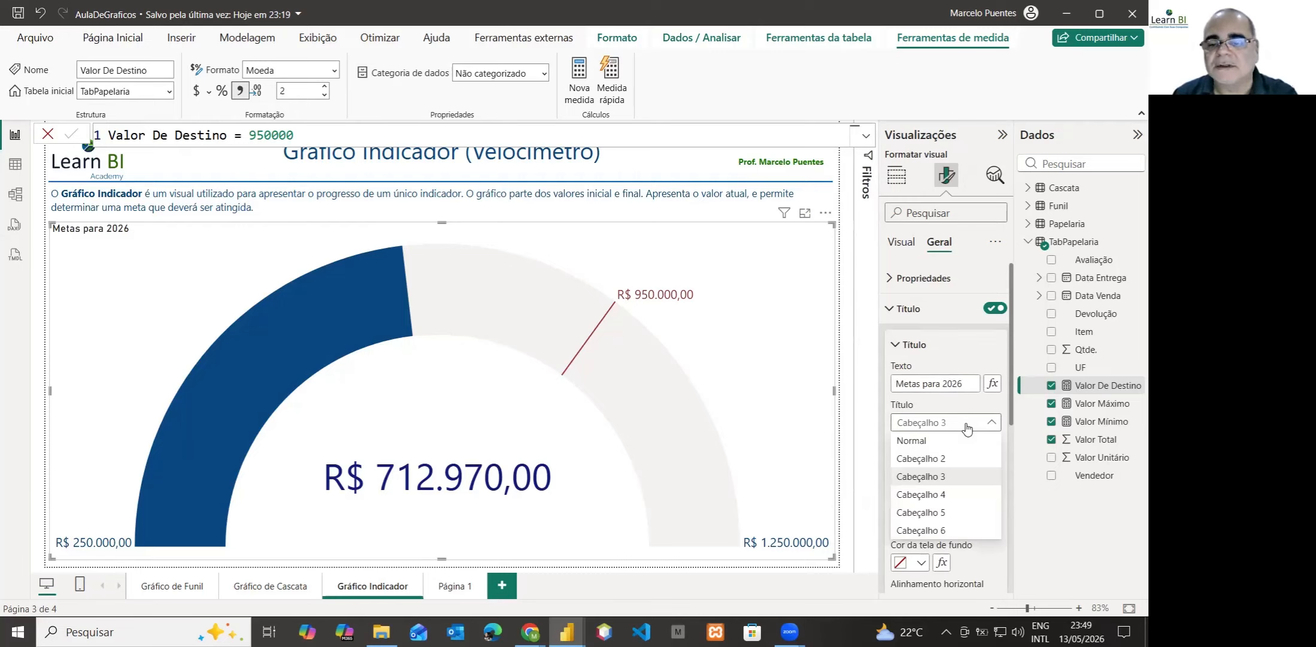
click(911, 441)
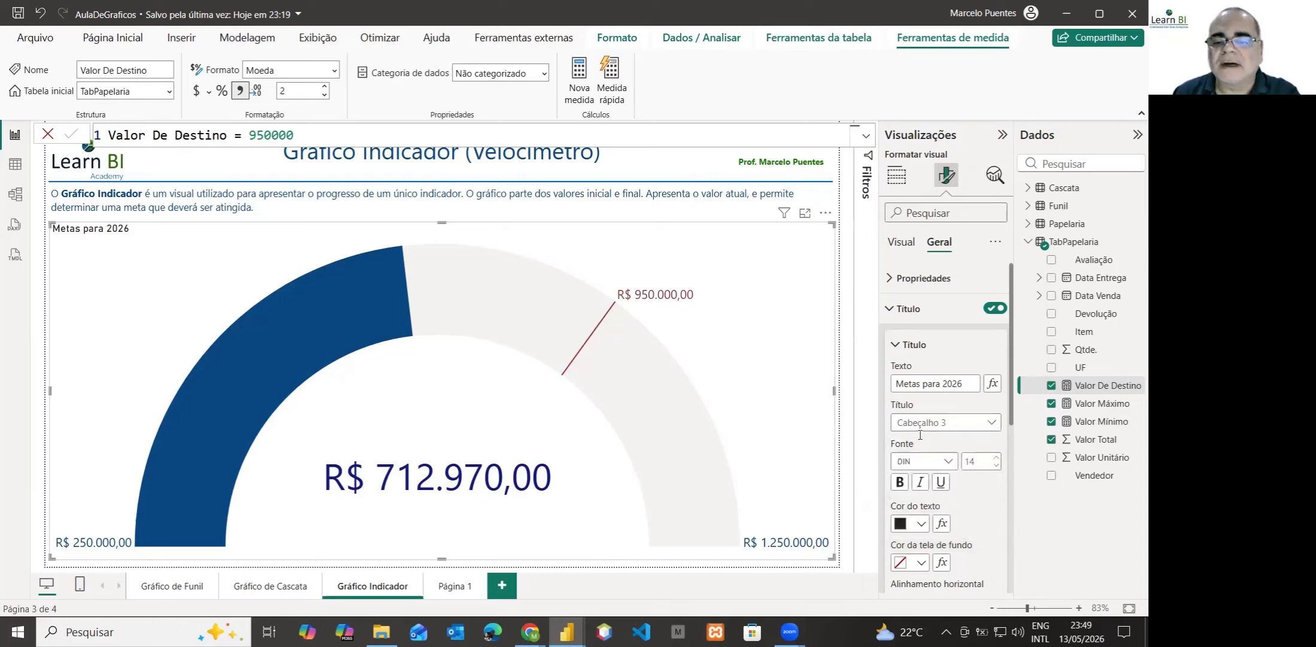
click(948, 462)
scroll(927, 398, down, 3)
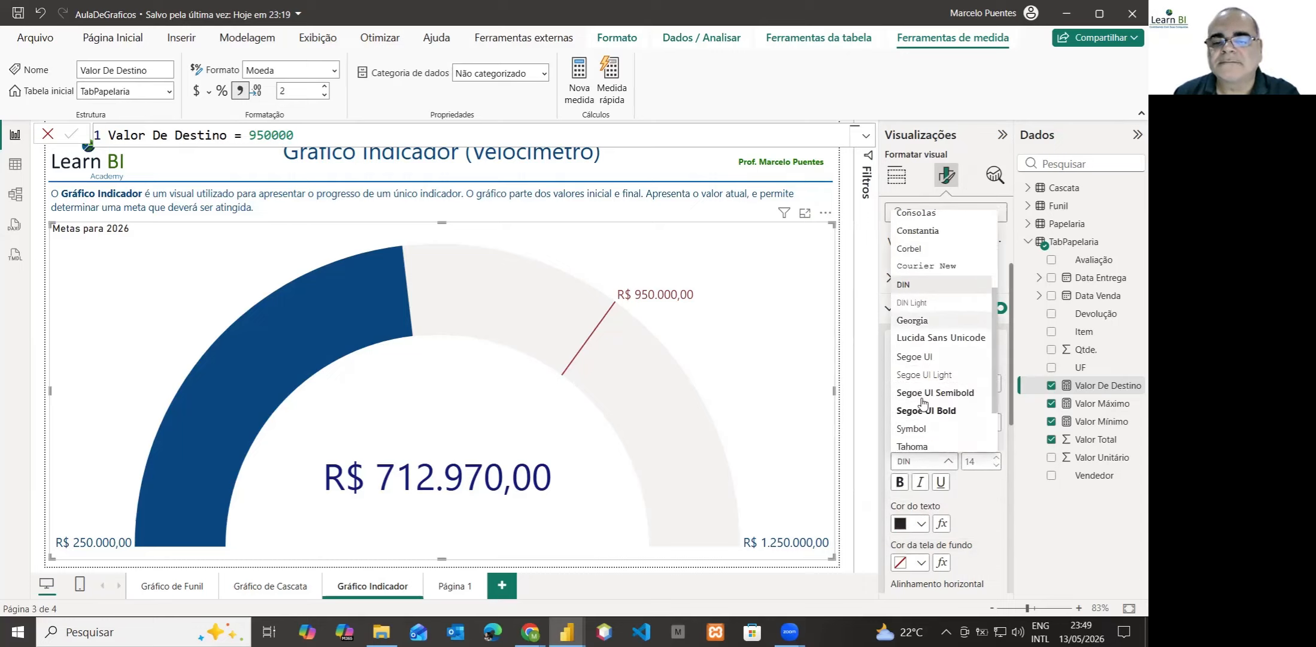
click(927, 358)
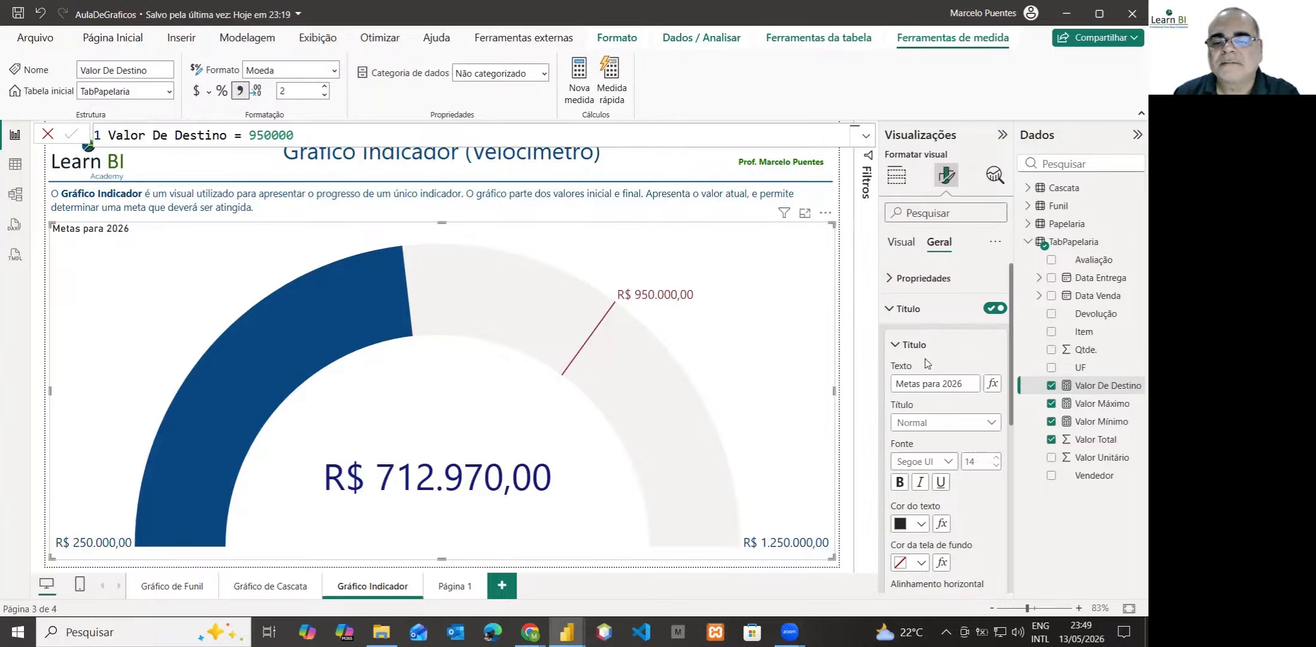
click(998, 459)
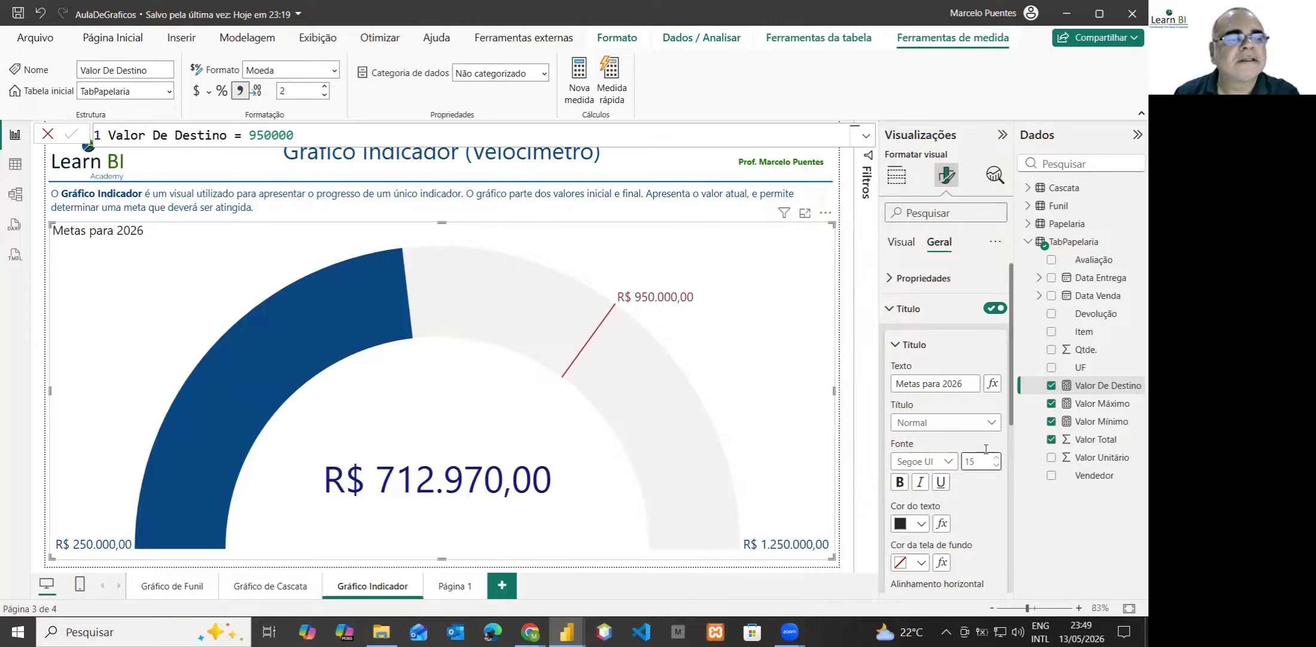
Give the gauge's title white text on a dark navy background.
scroll(965, 437, down, 4)
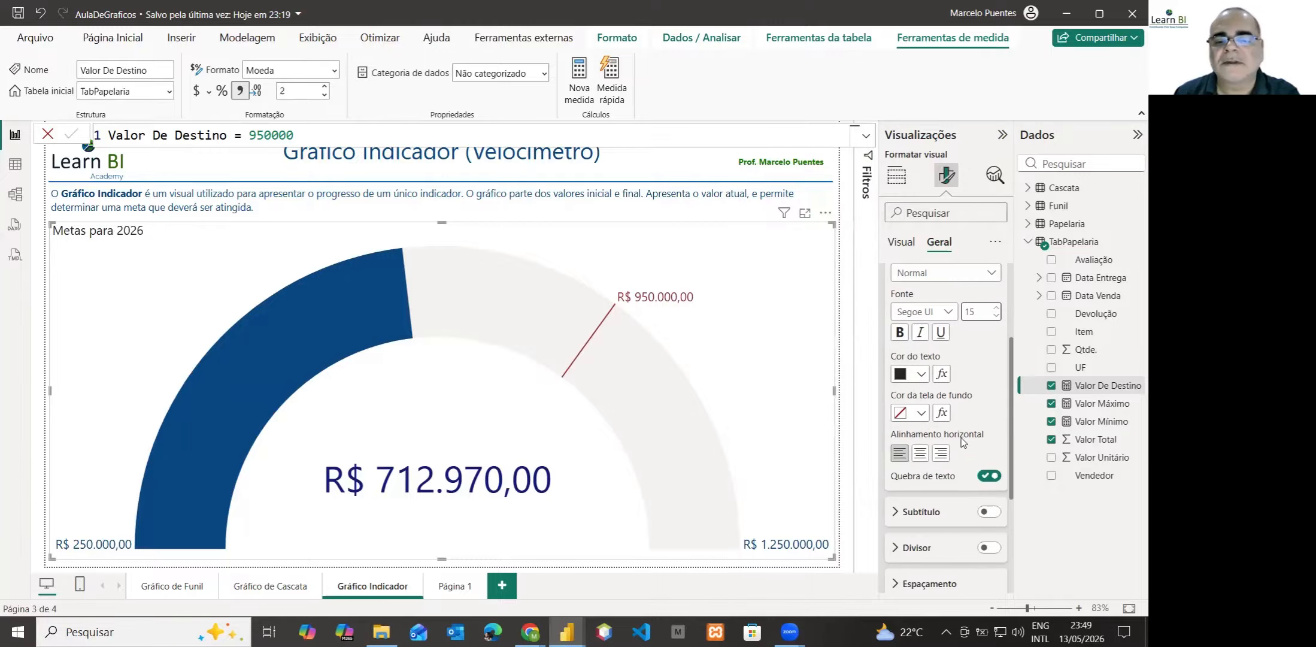
click(922, 376)
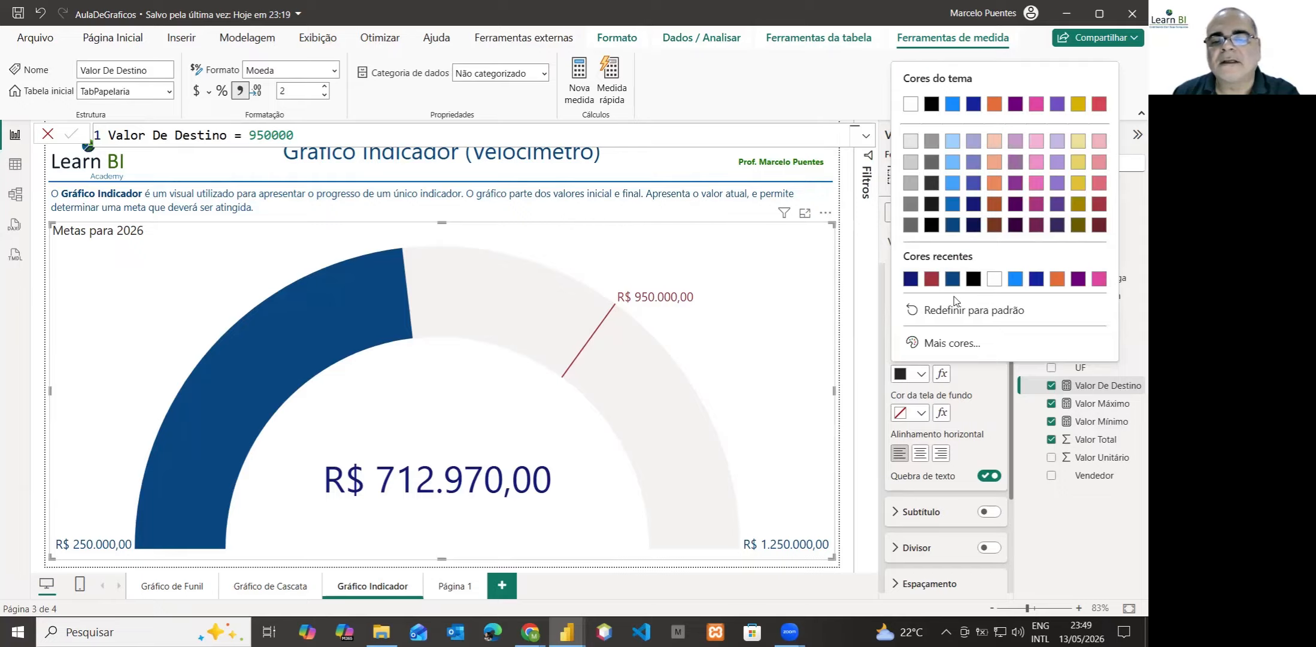
click(994, 280)
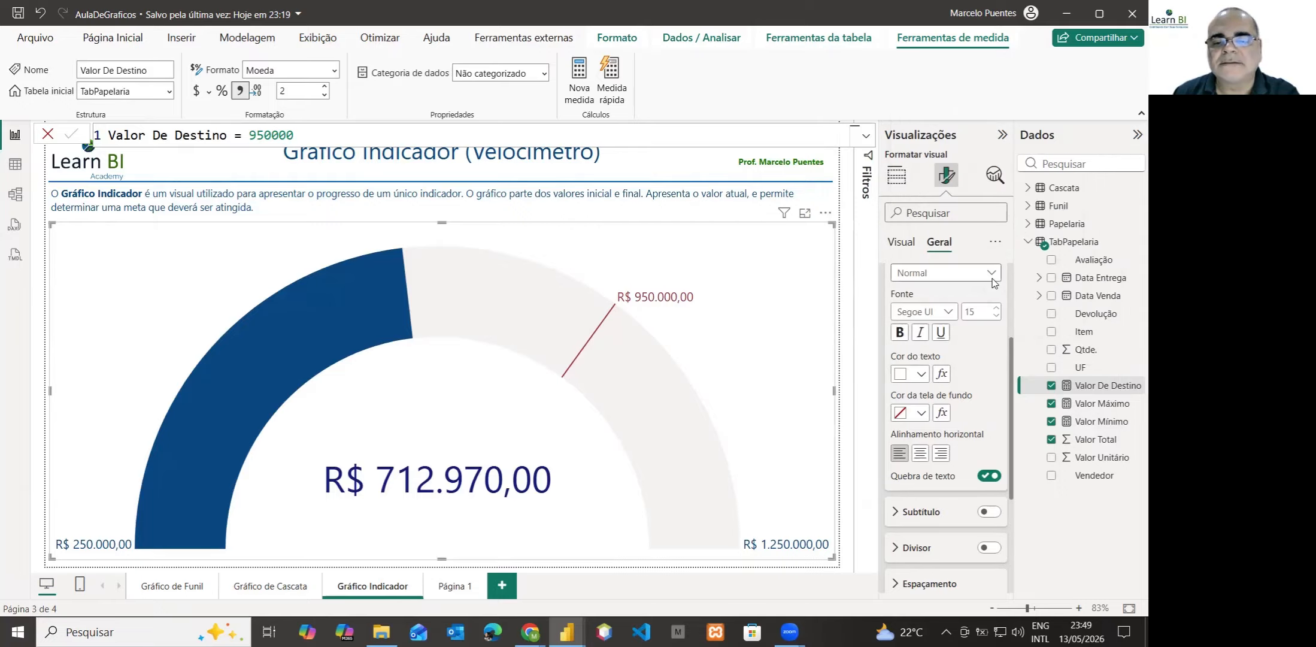
click(922, 413)
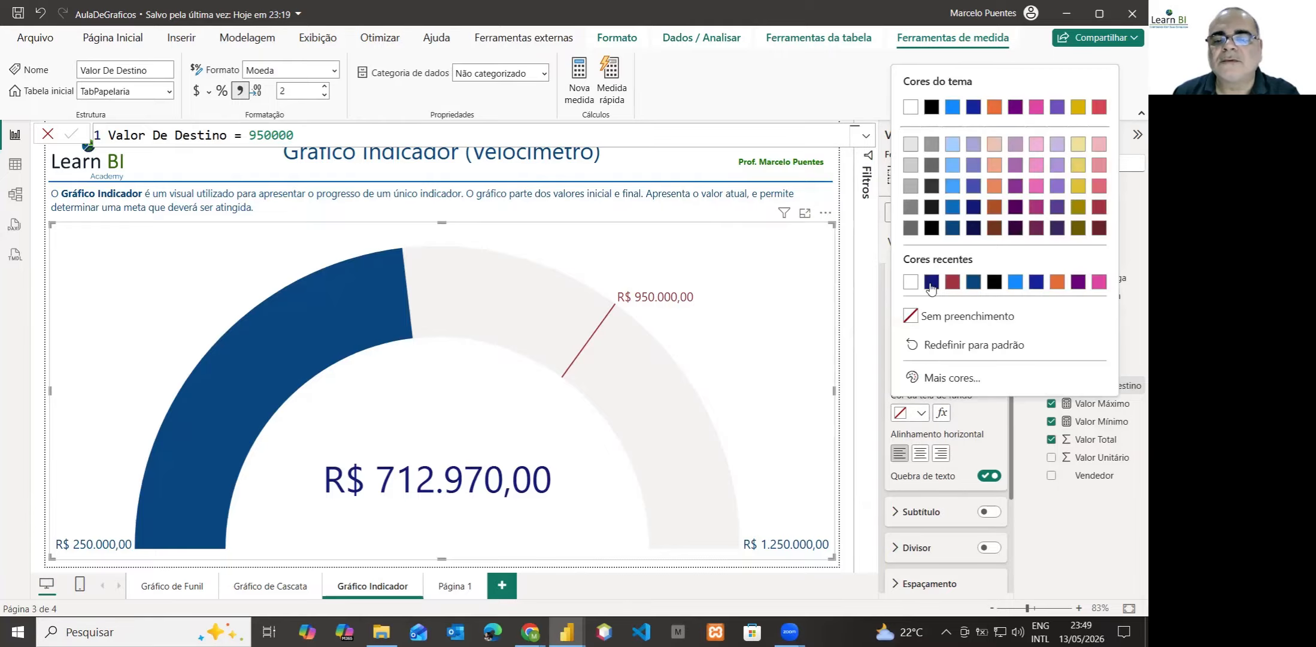
click(932, 281)
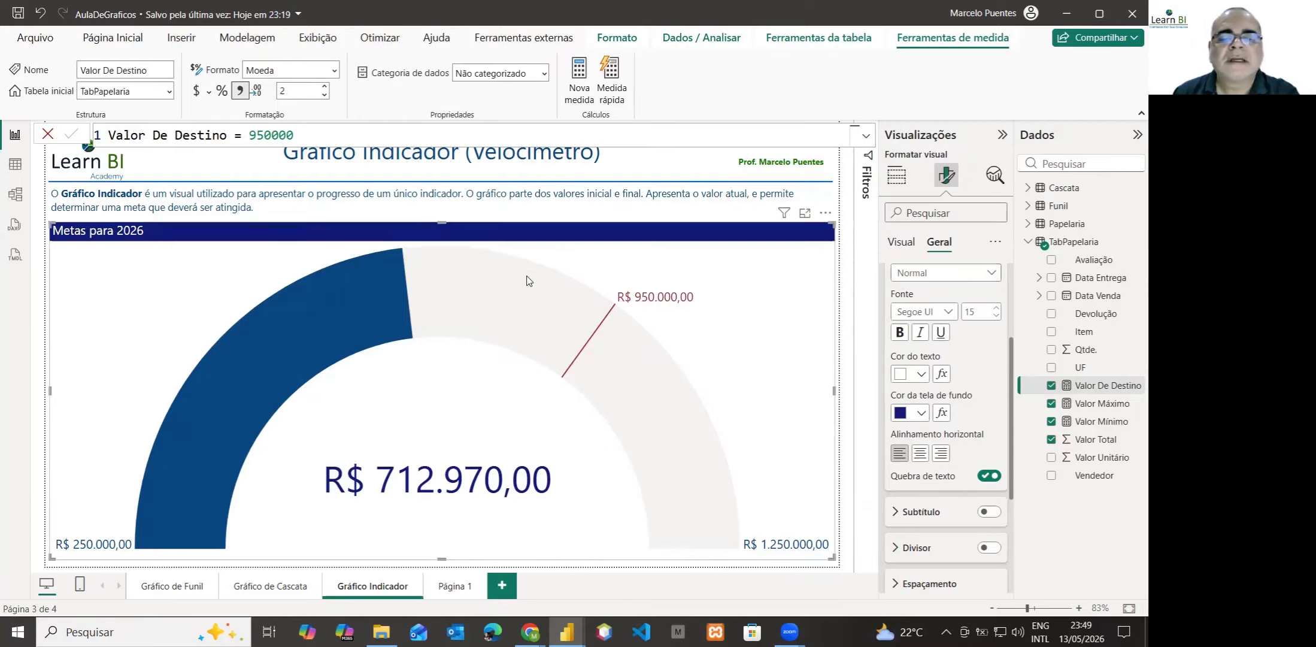
Change the title's background to the dark blue of the gauge's fill and set its font size to 12.
click(922, 413)
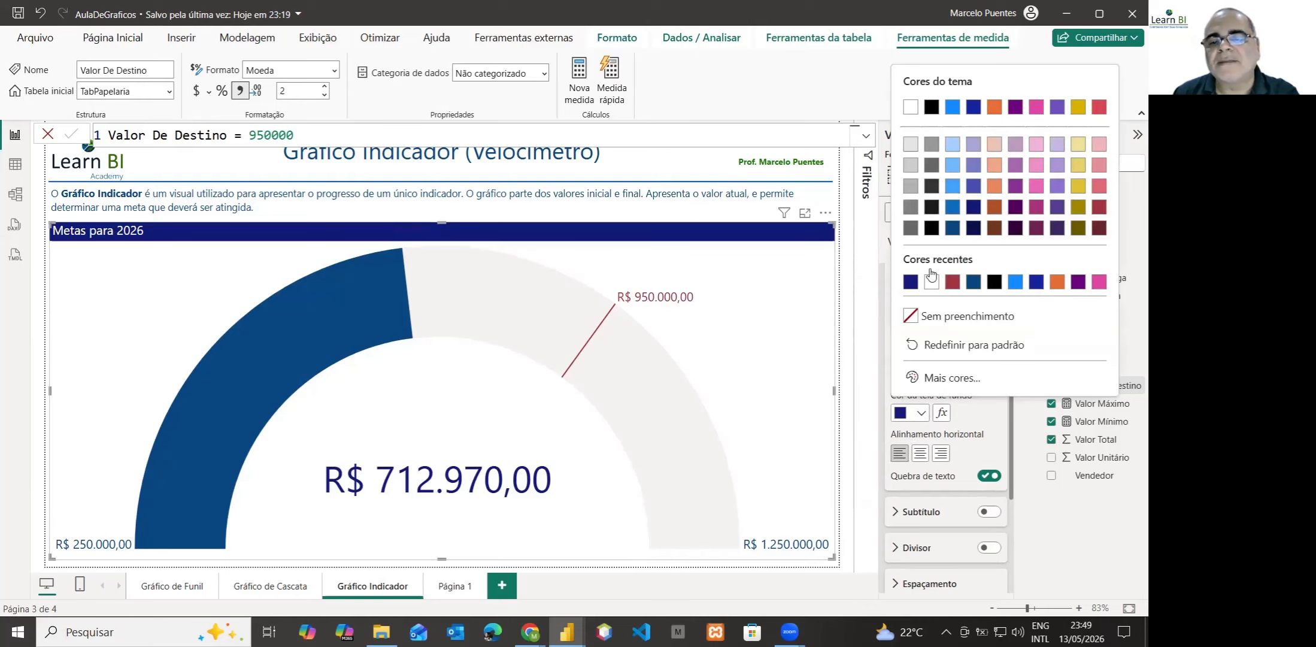
click(953, 229)
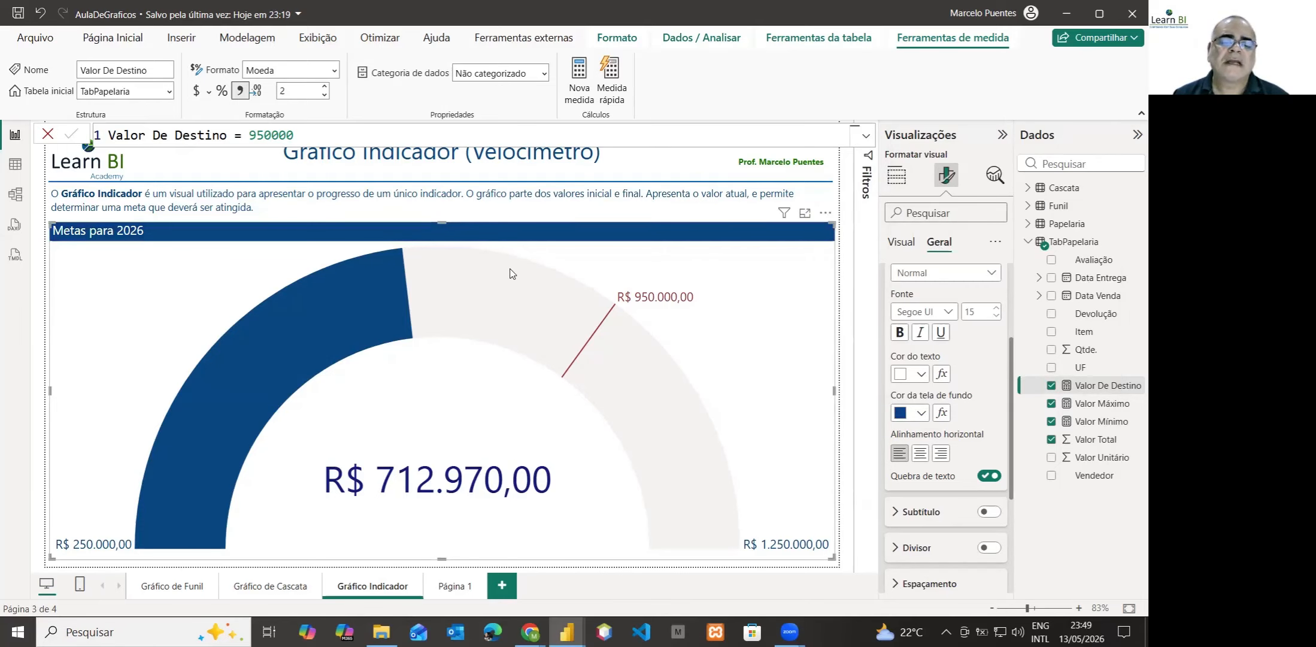
mouse_move(511, 273)
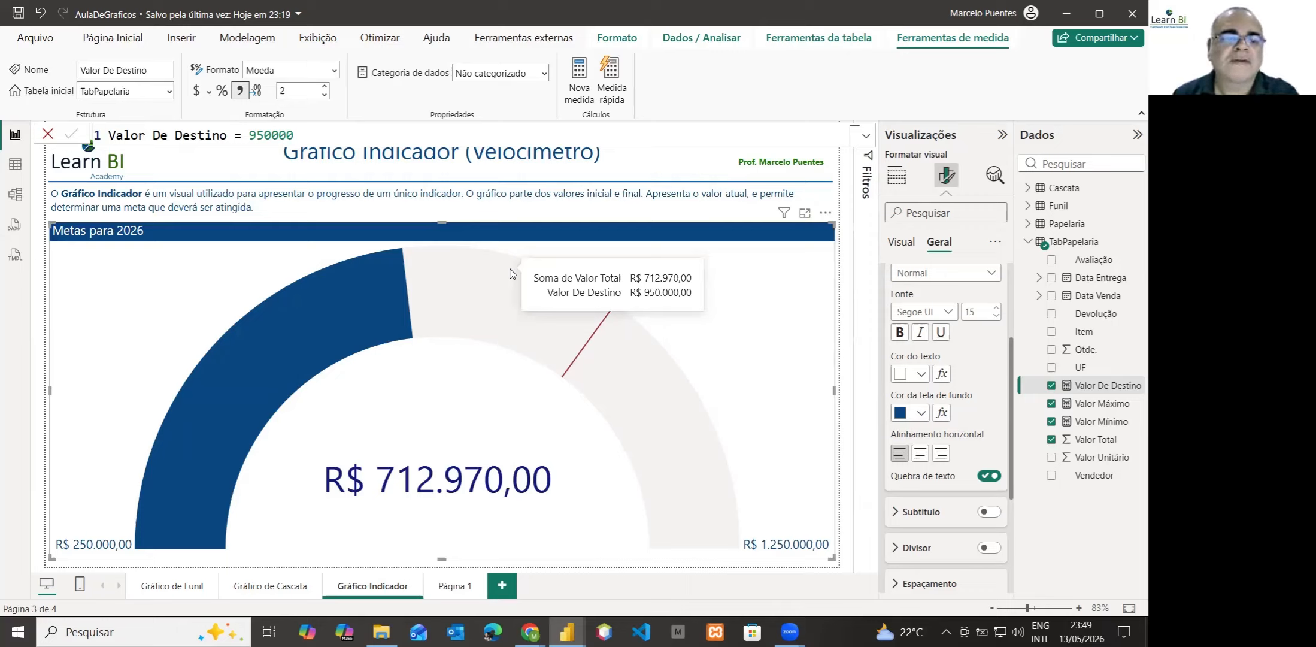
click(998, 316)
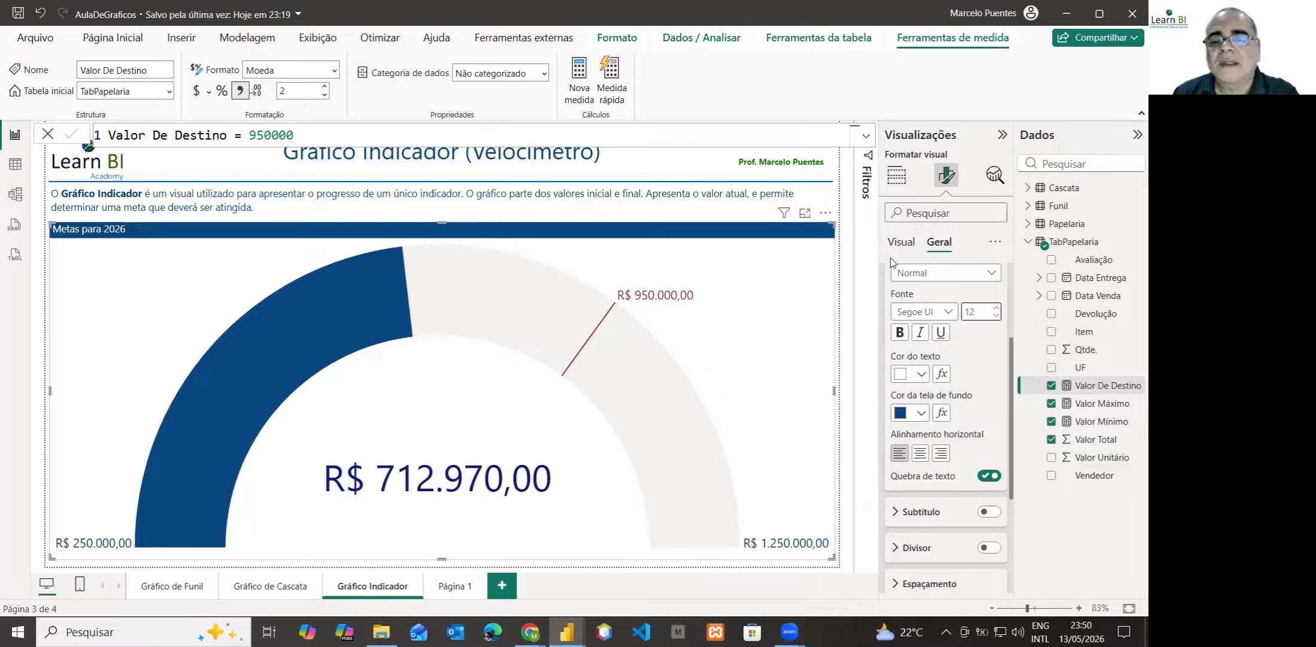
scroll(923, 314, down, 3)
scroll(922, 317, up, 3)
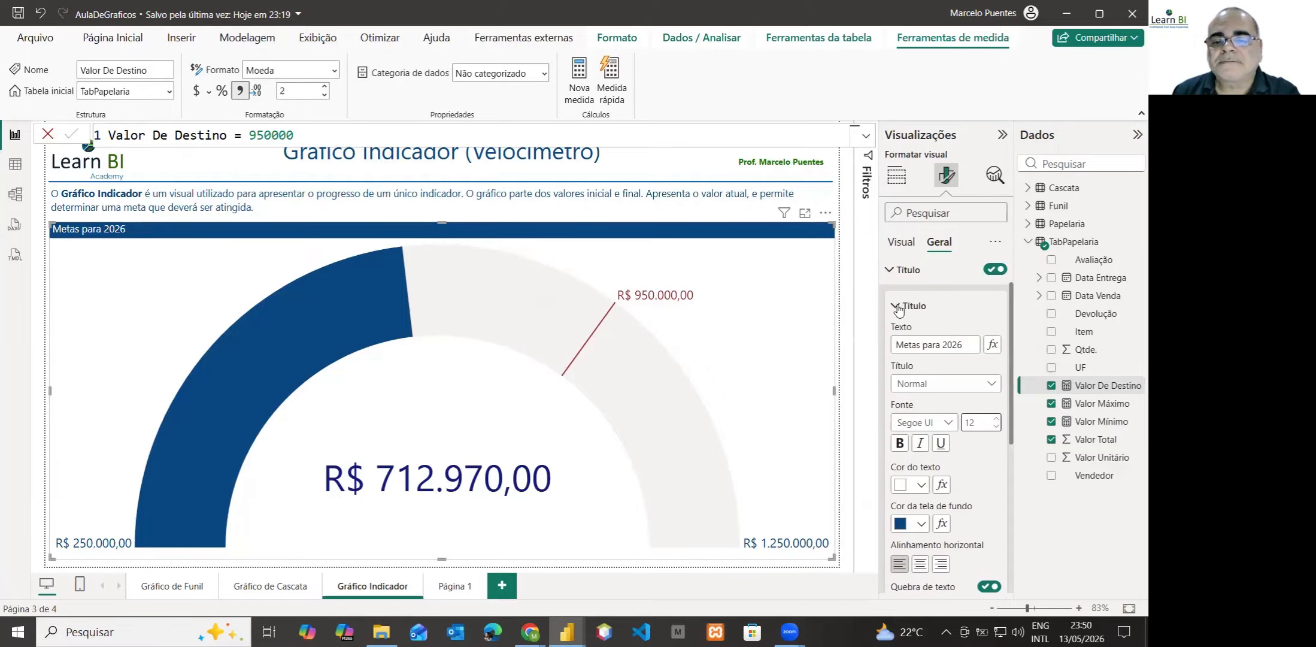
click(897, 309)
click(890, 276)
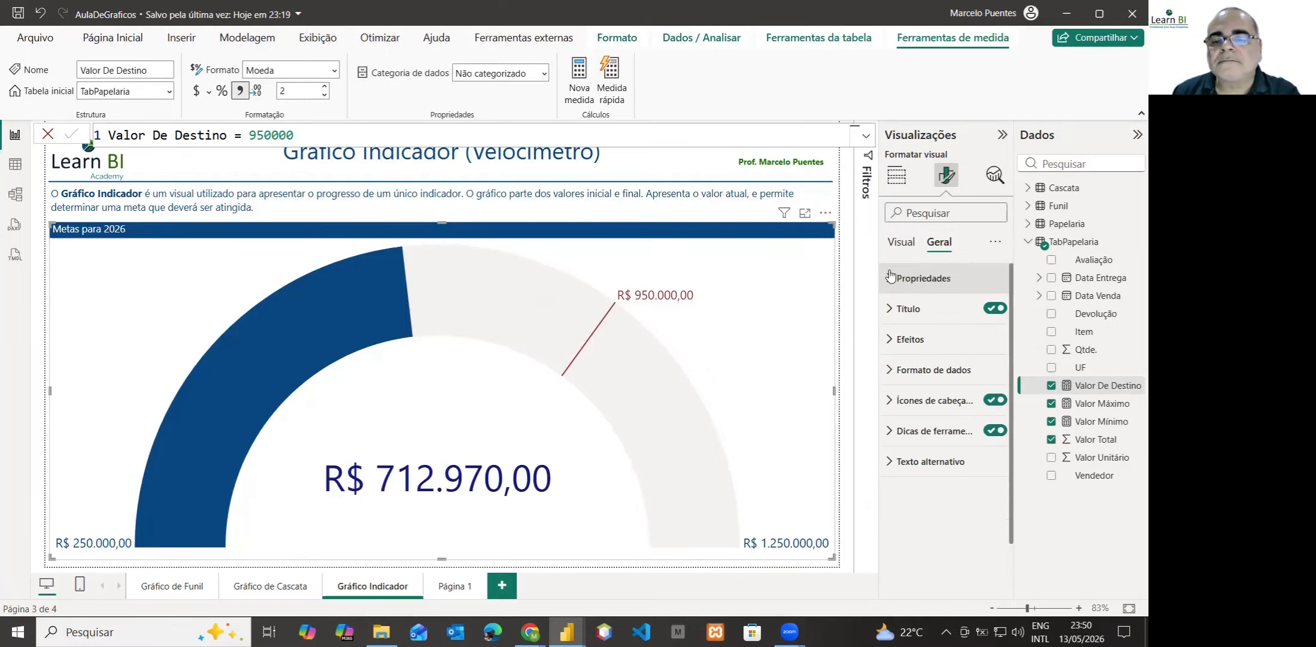
Turn on the gauge's visual border (Fronteira visual) and colour it the same dark blue as the title background.
click(890, 340)
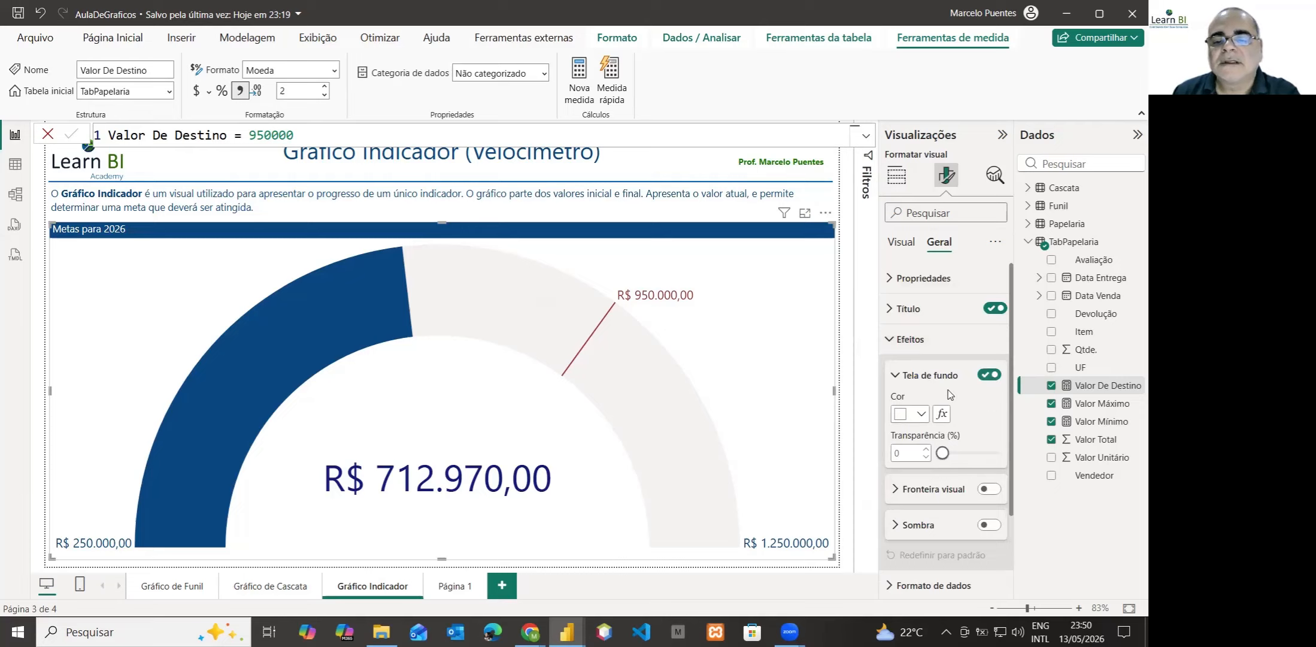
scroll(965, 380, down, 1)
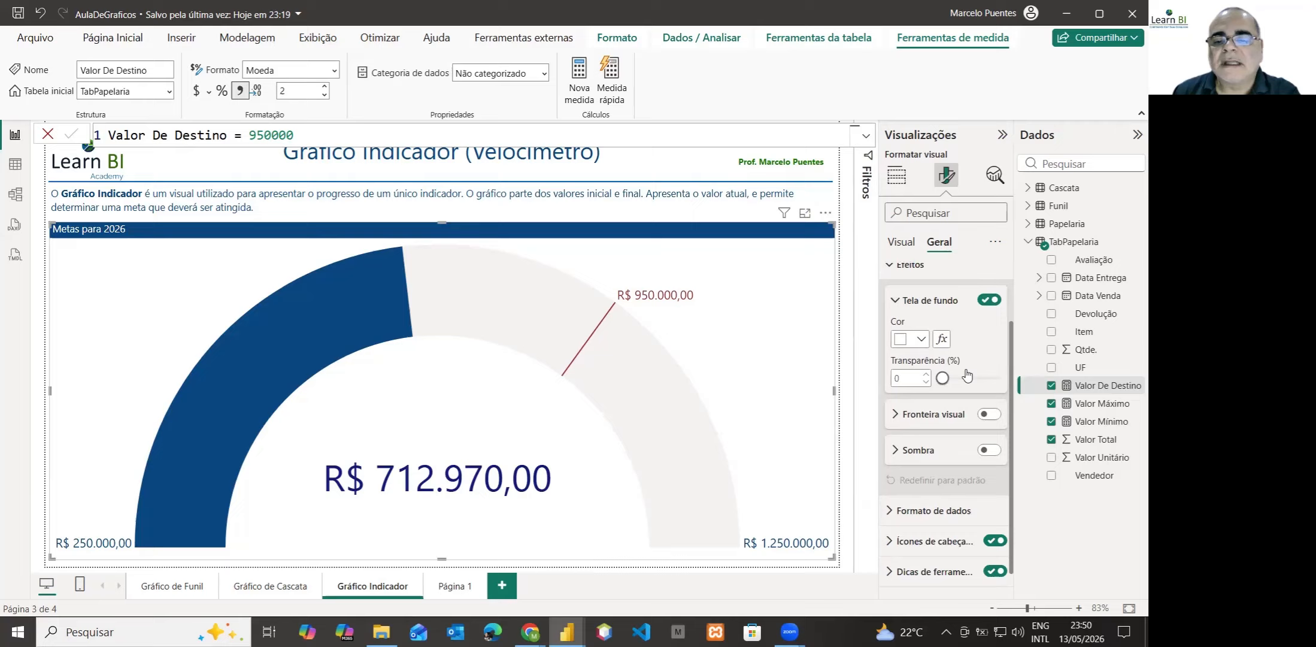
click(989, 415)
click(901, 415)
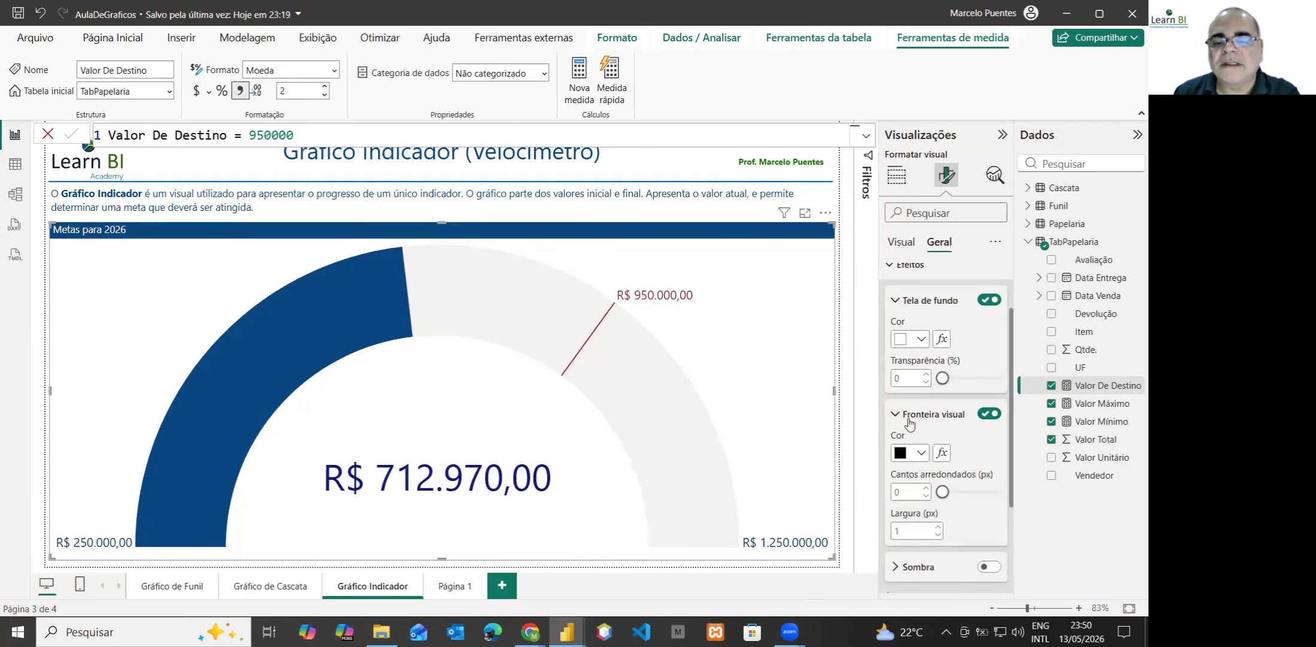
scroll(922, 430, down, 1)
scroll(922, 430, down, 1)
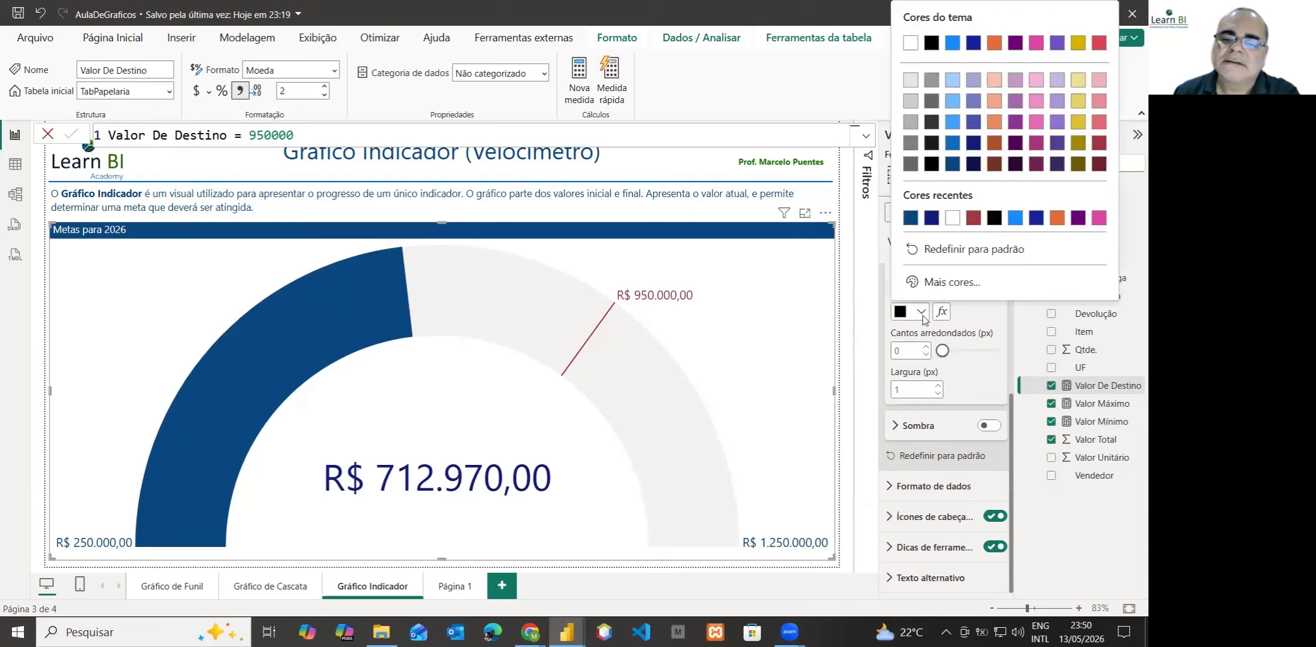
click(921, 312)
click(911, 218)
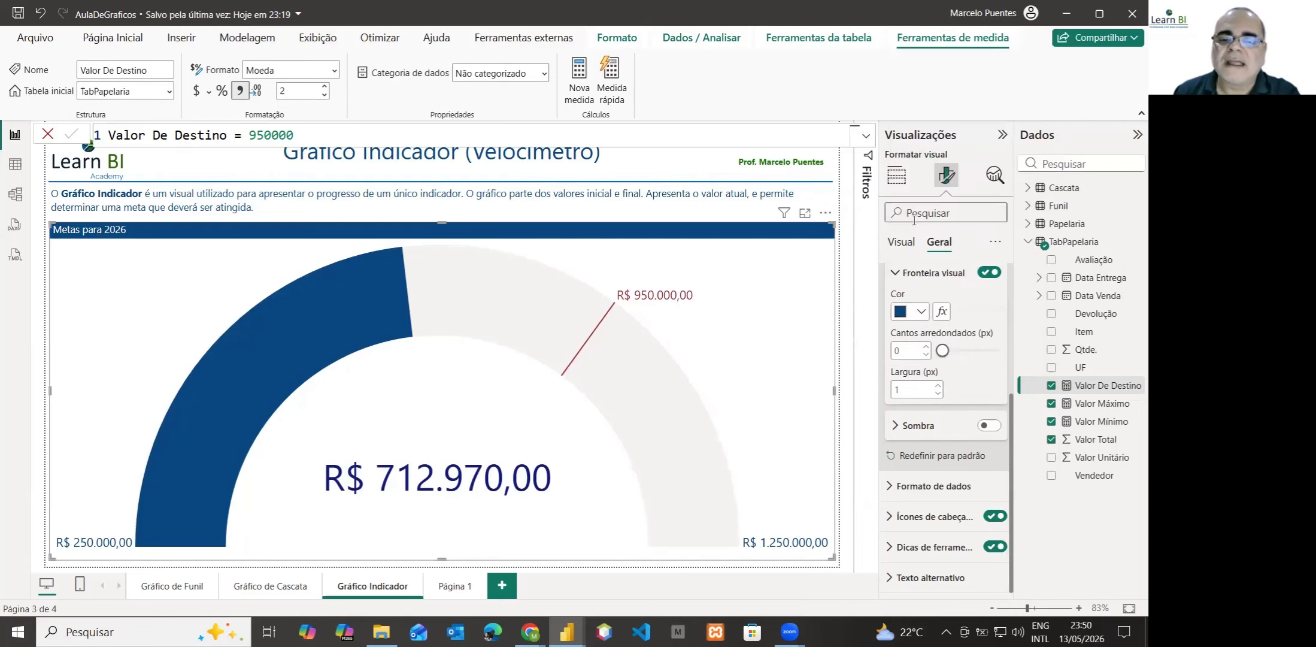
Set the gauge border's rounded corners to 5 px and its width to 2 px.
click(908, 351)
text(5)
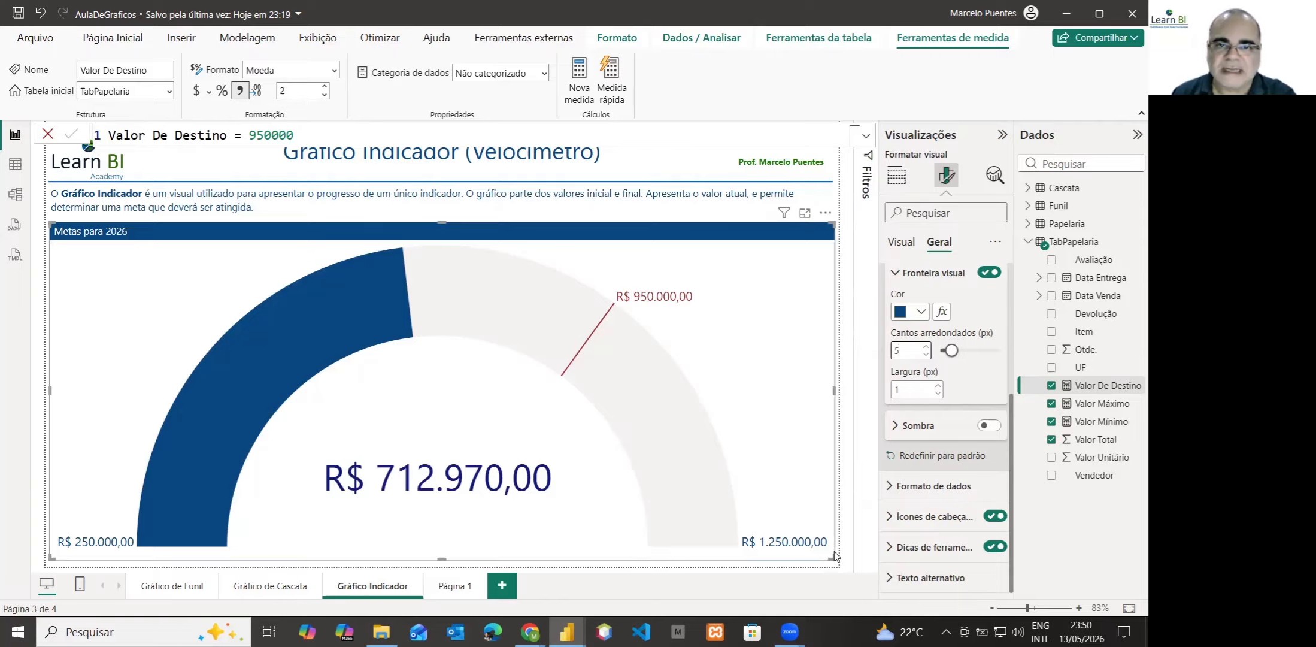
click(902, 389)
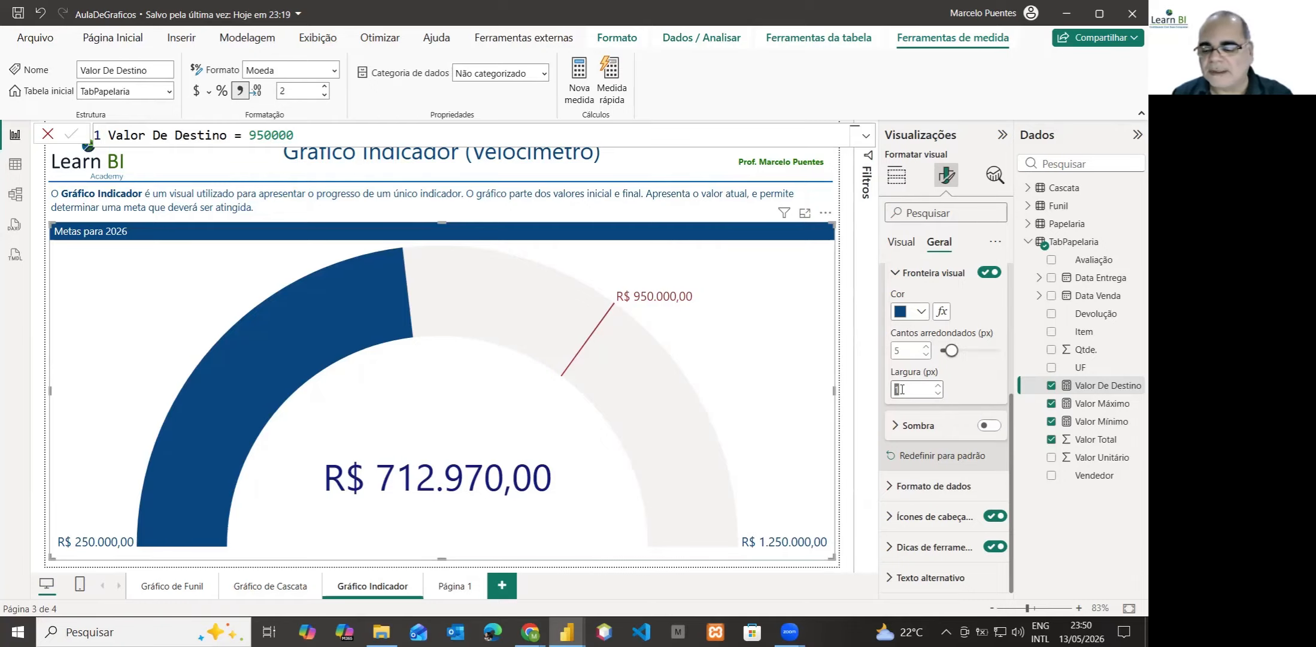
text(2)
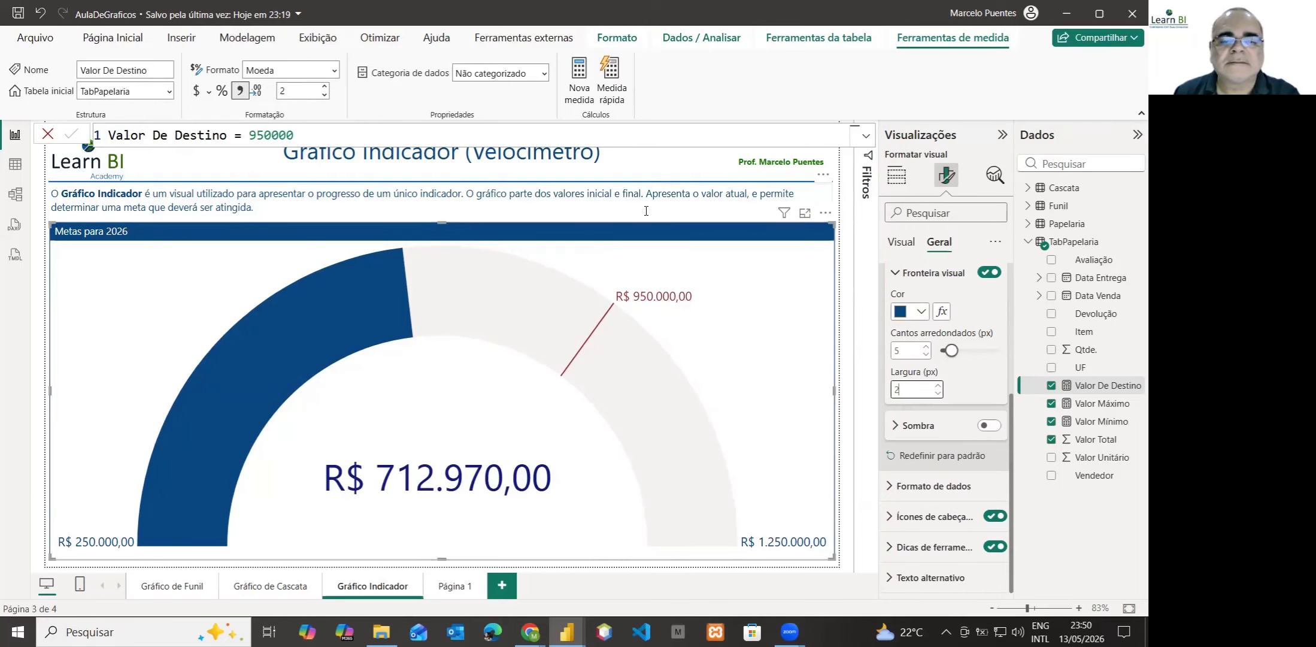
mouse_move(397, 323)
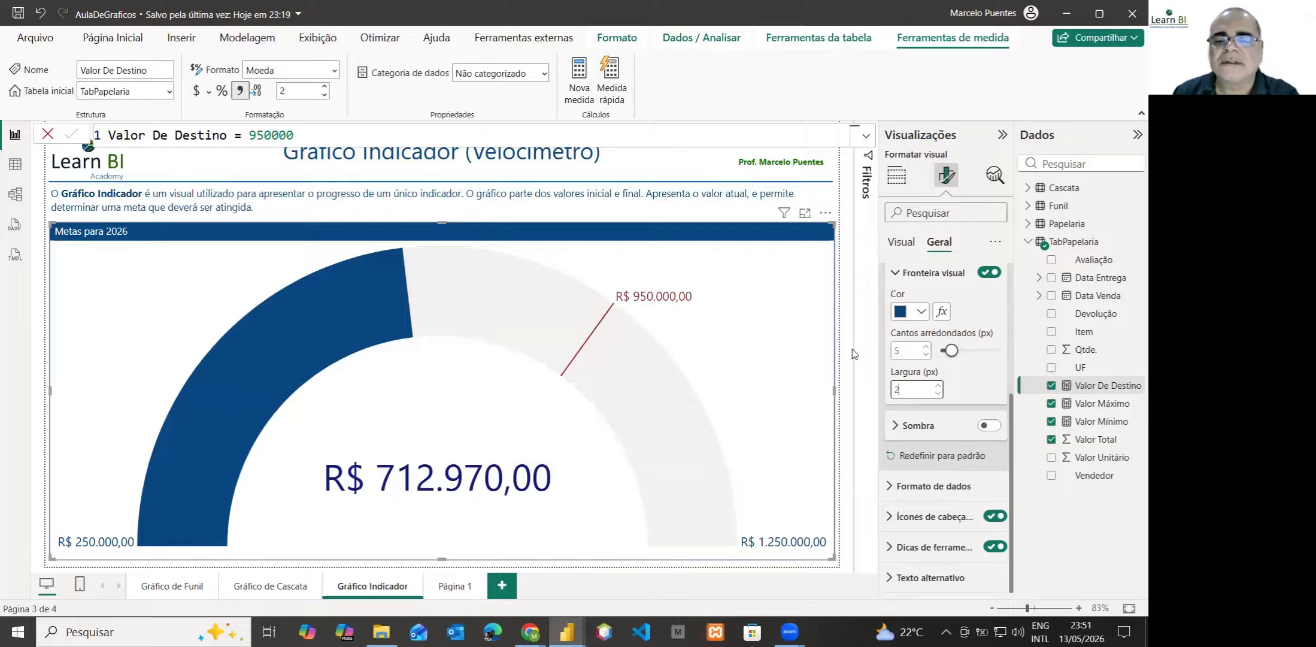
click(895, 273)
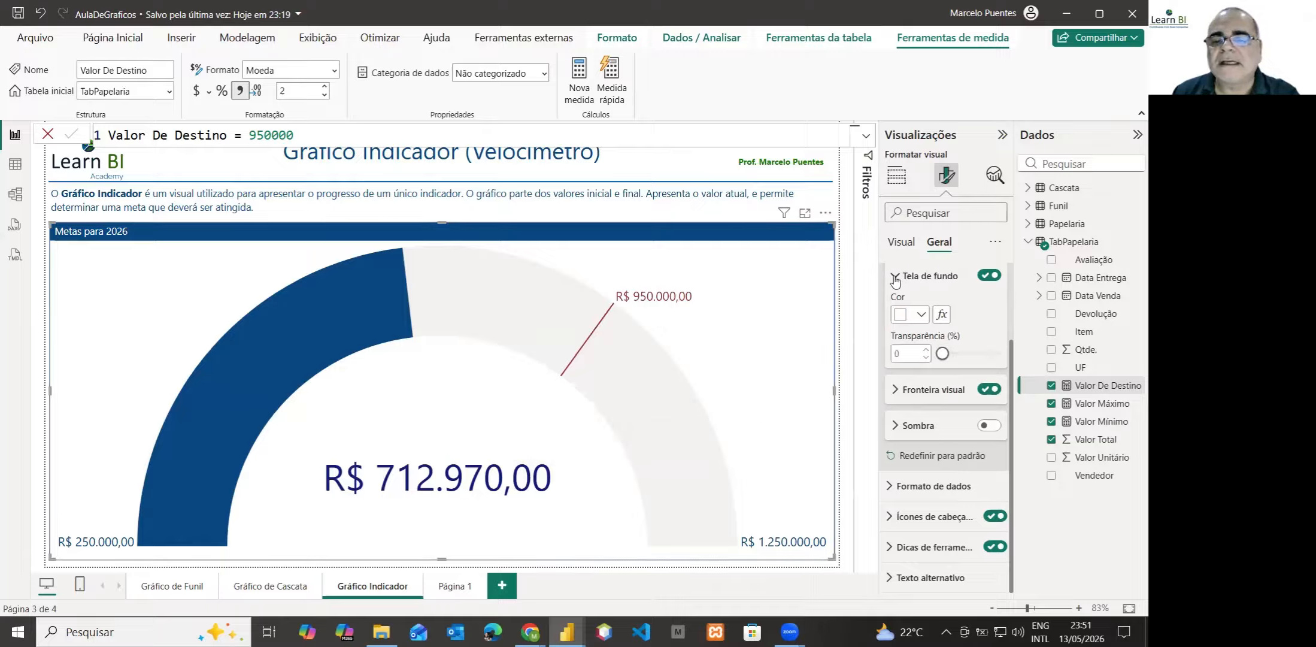
click(894, 280)
click(893, 318)
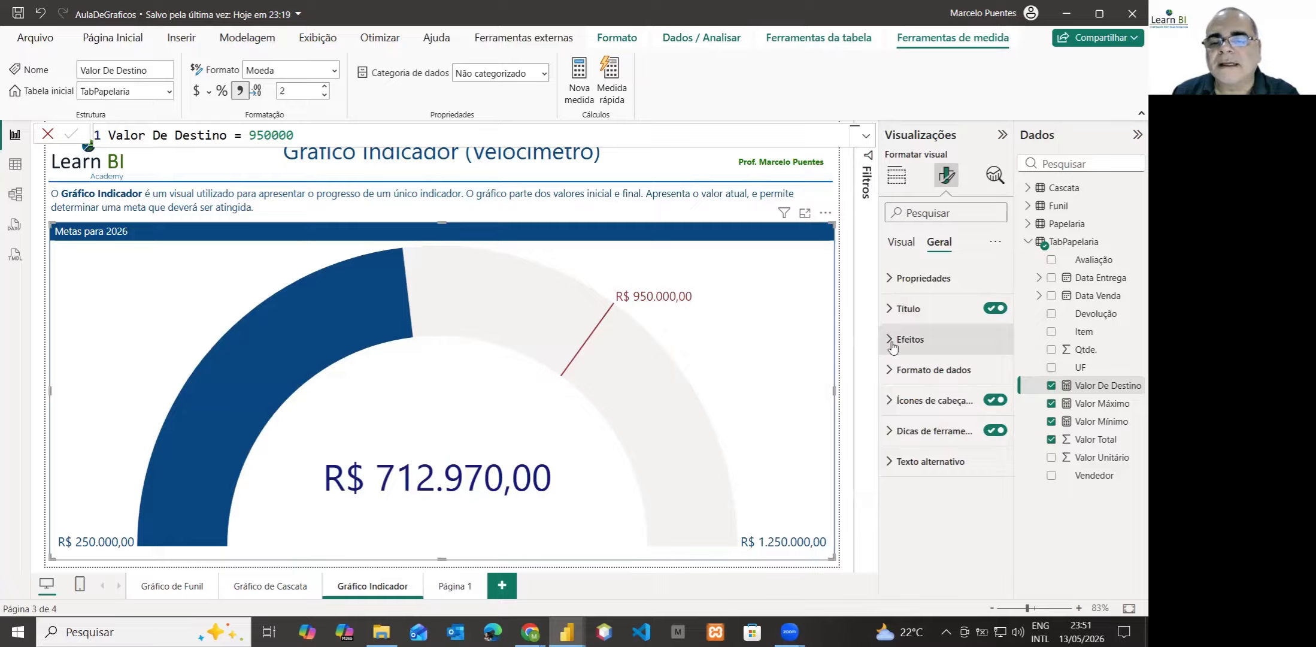
Turn on the shadow effect (Sombra) for the gauge visual.
click(892, 341)
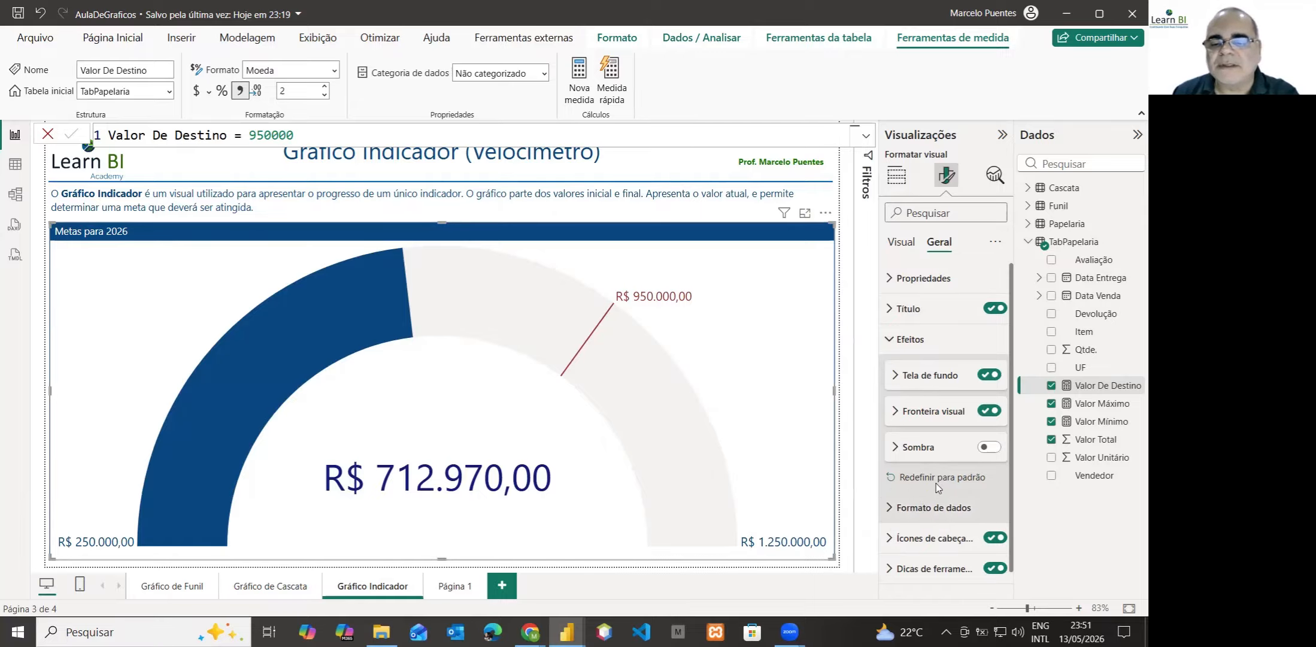
click(989, 448)
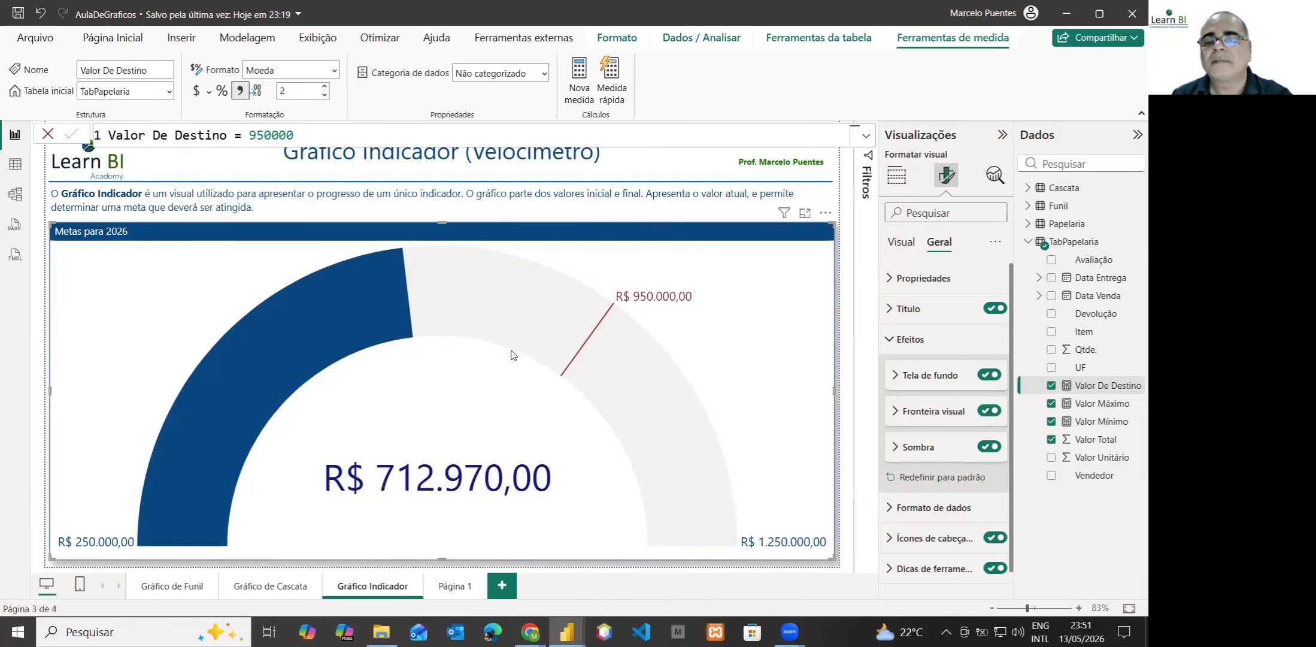
click(890, 339)
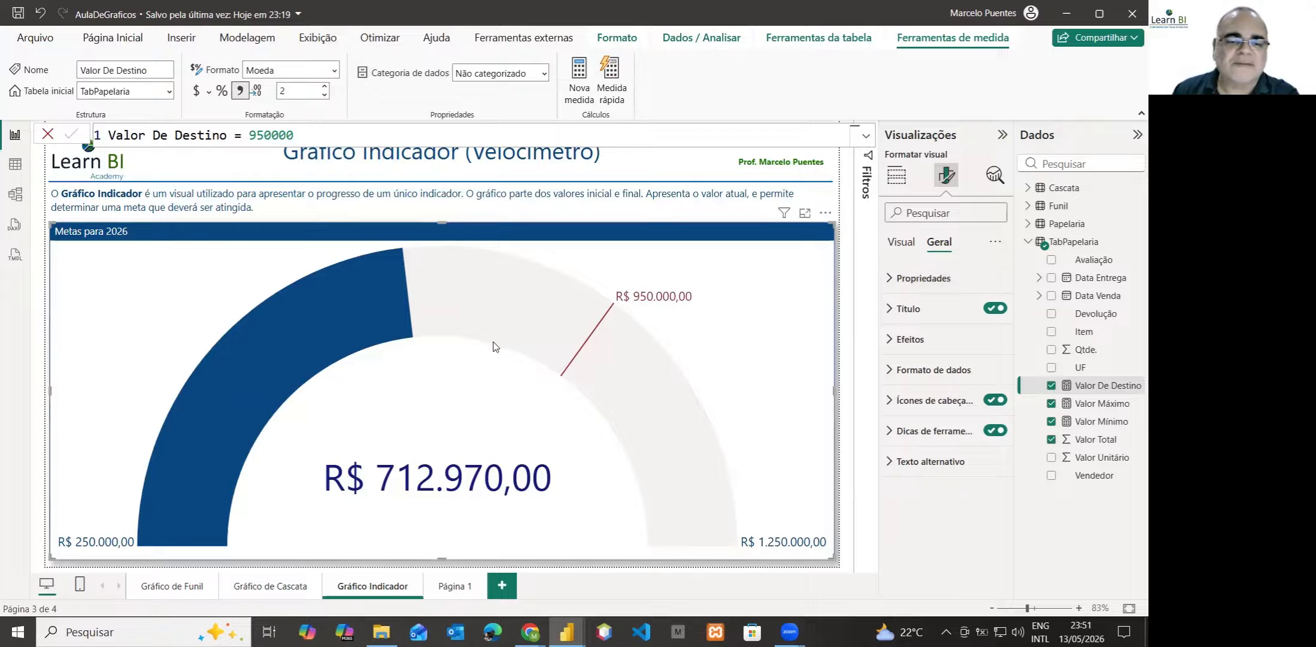
Add Valor Total twice to the gauge's tooltip fields (Dicas de ferramentas), once as Média and once as Contagem, and check the tooltip.
mouse_move(499, 340)
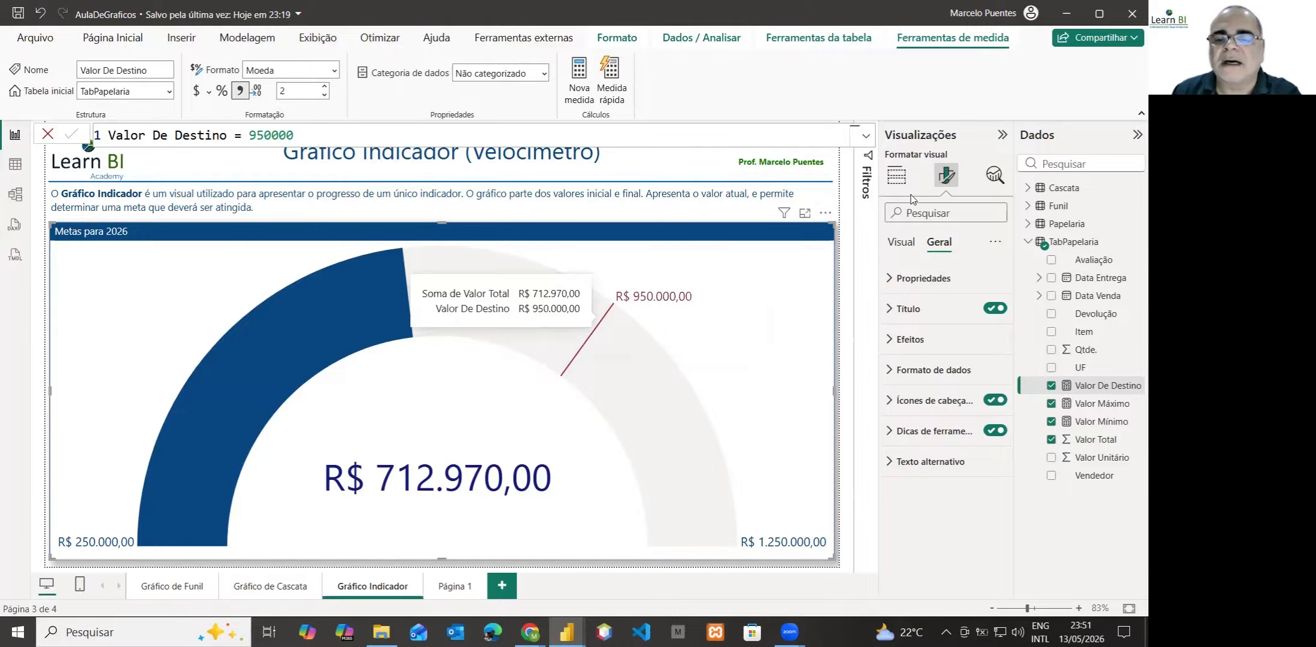
click(898, 176)
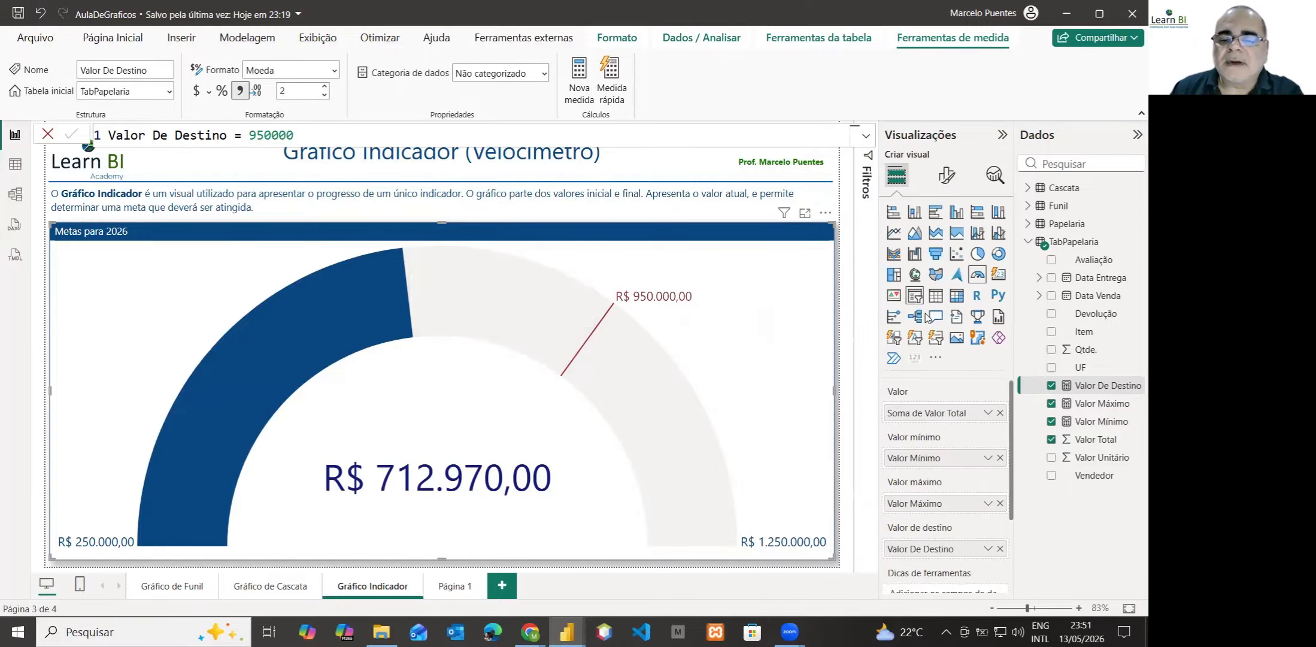
scroll(958, 455, down, 2)
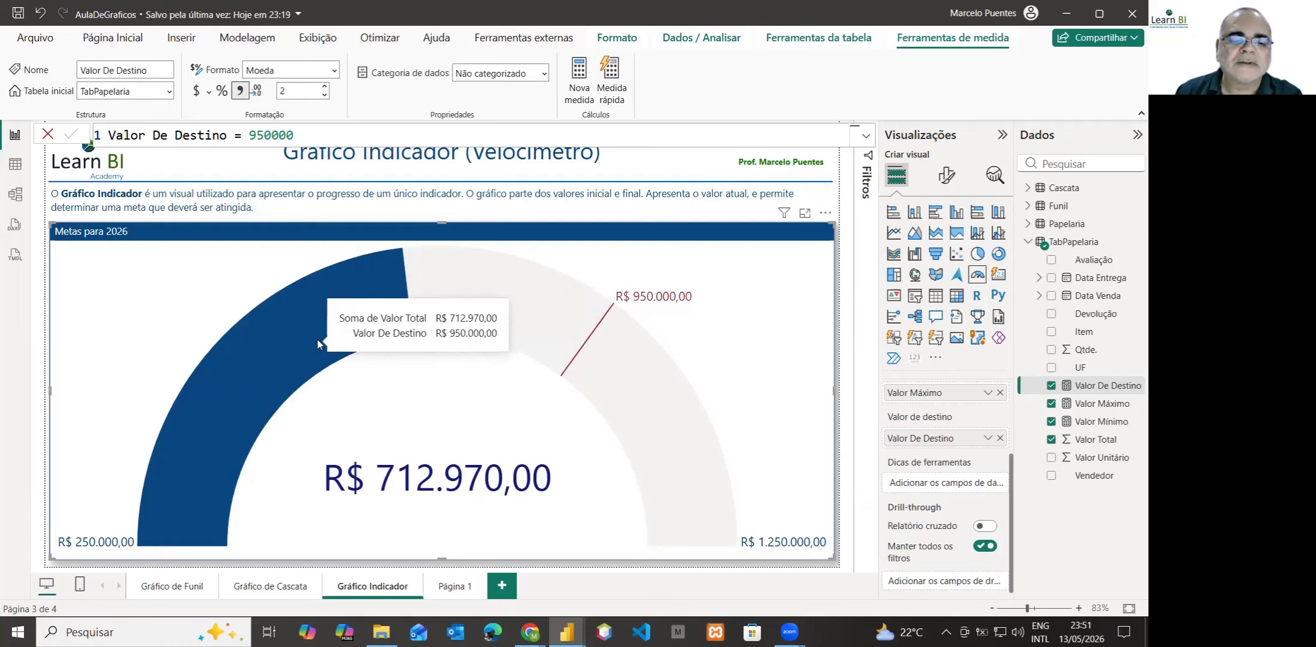
drag(1096, 439, 945, 482)
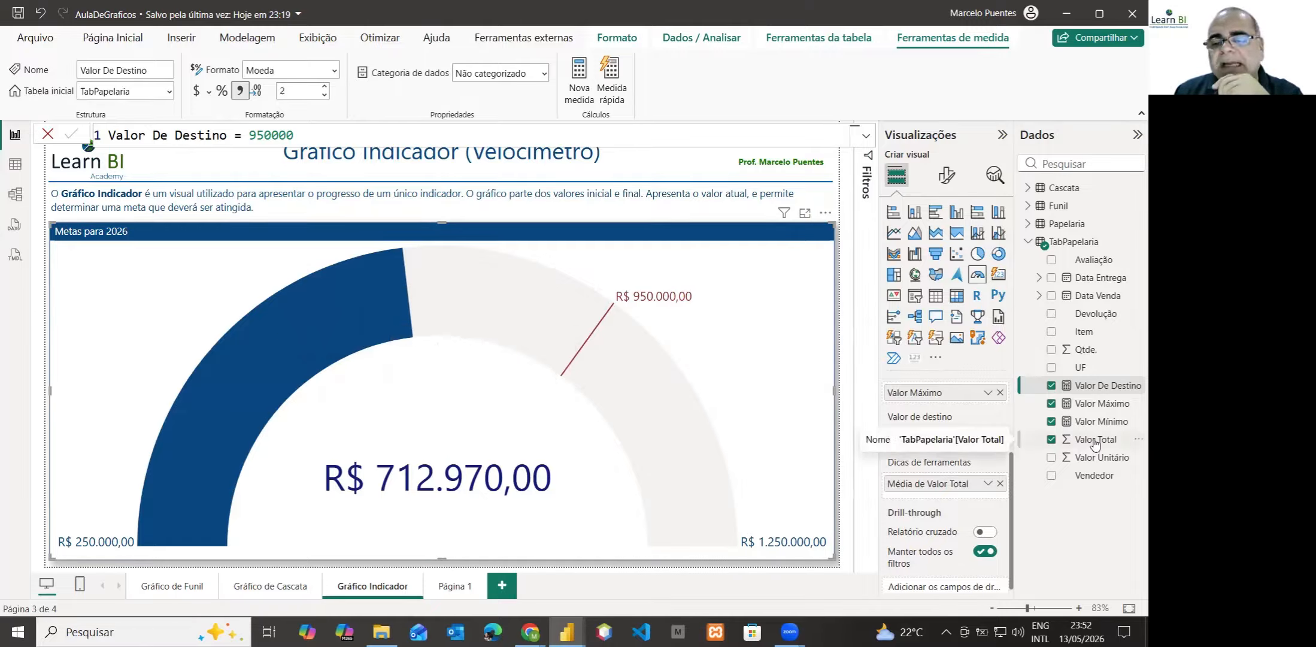
drag(1095, 439, 945, 498)
drag(1108, 385, 945, 438)
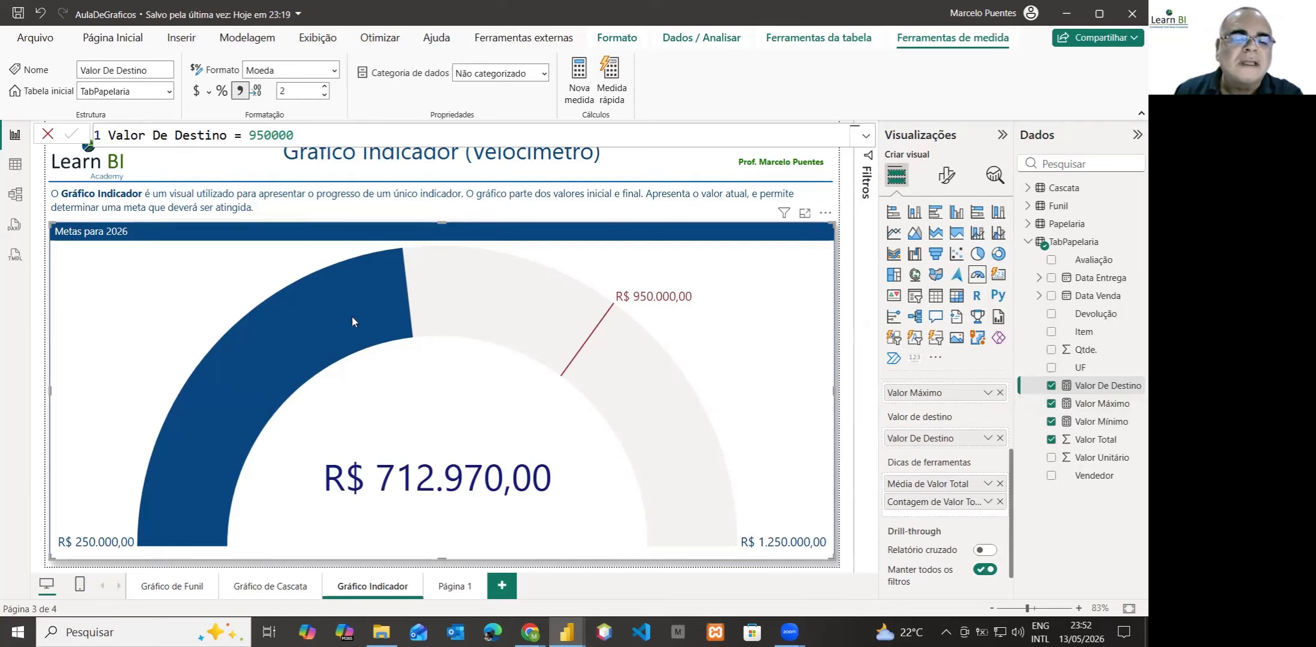
mouse_move(352, 317)
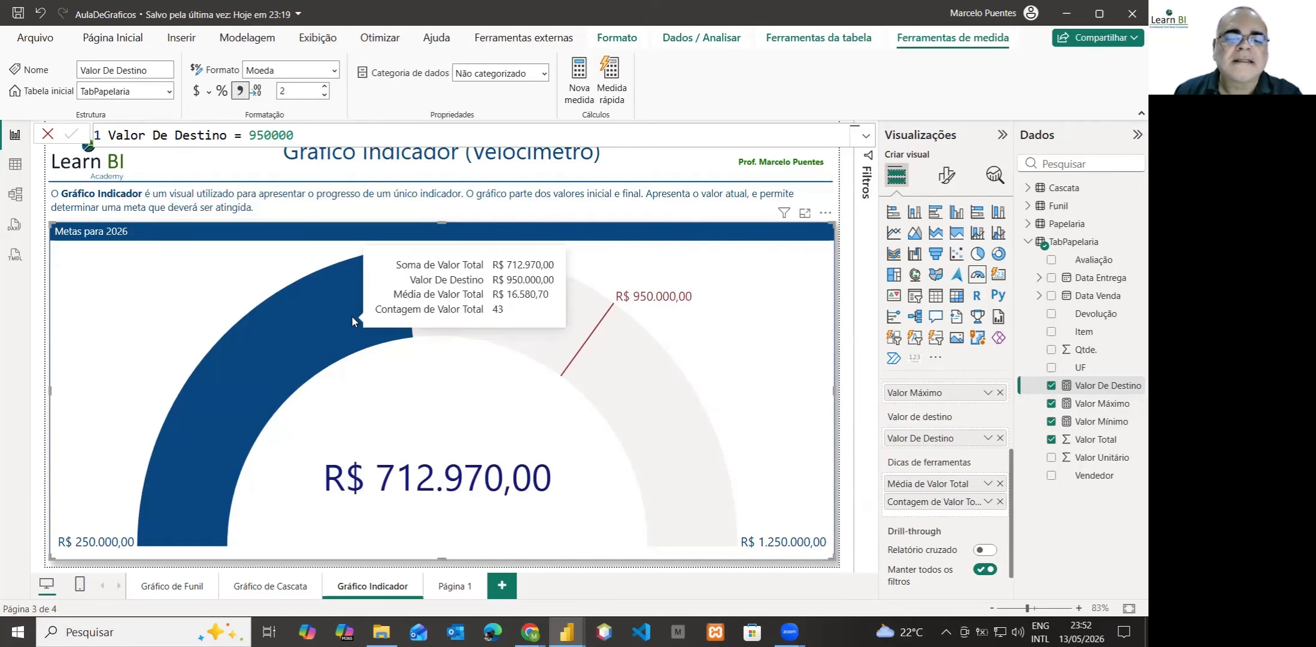